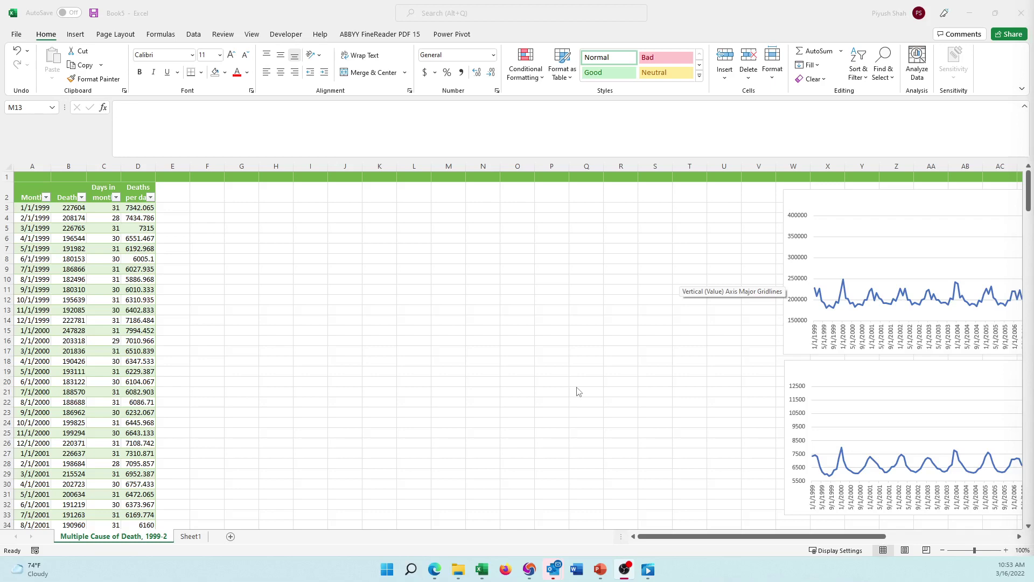
- Search Google for 'wessa exponential smoothing' and open the Wessa.net Exponential Smoothing calculator
key("alt+Tab")
left_click(404, 253)
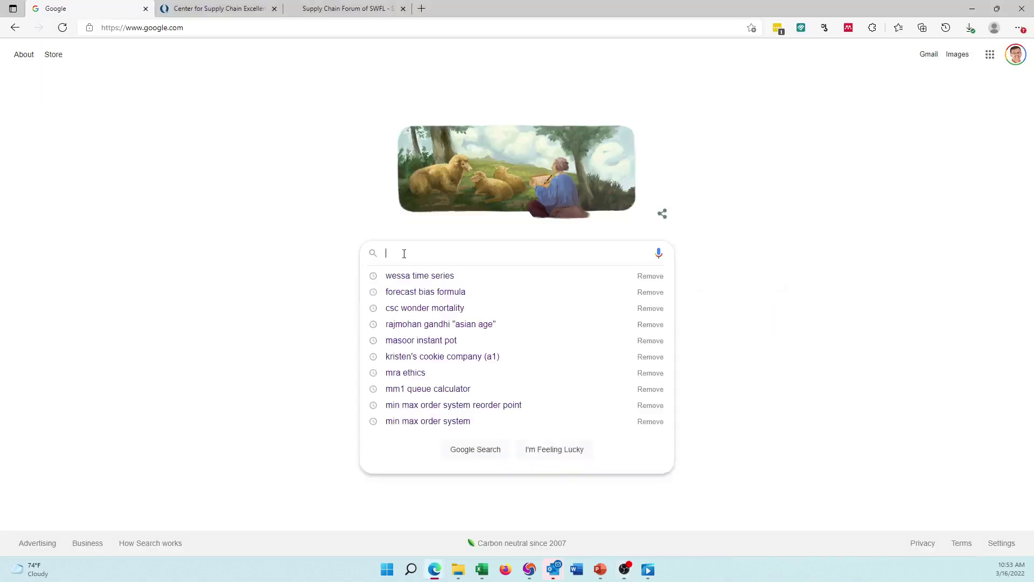
type("wessa")
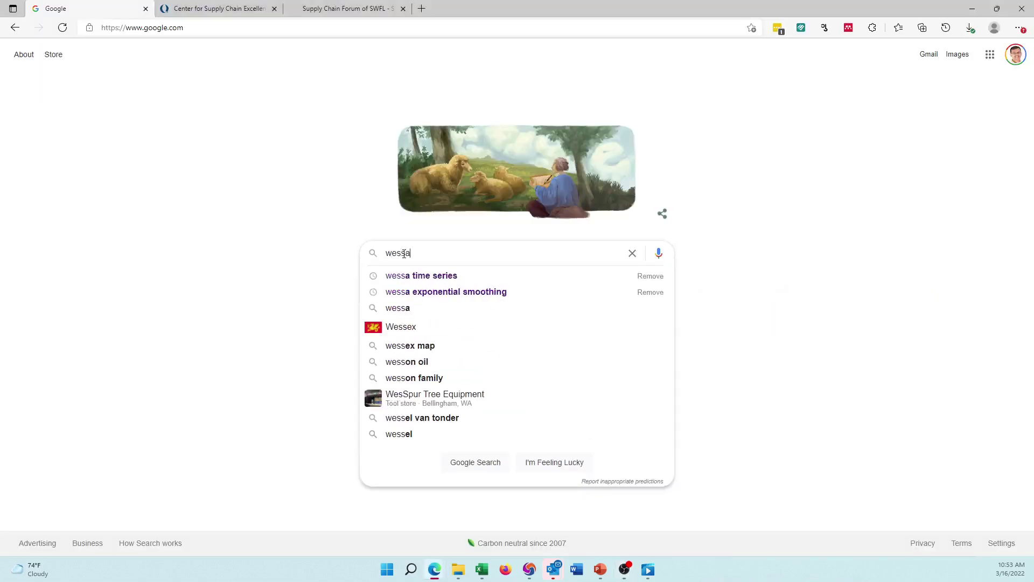
key("Down")
key("Down")
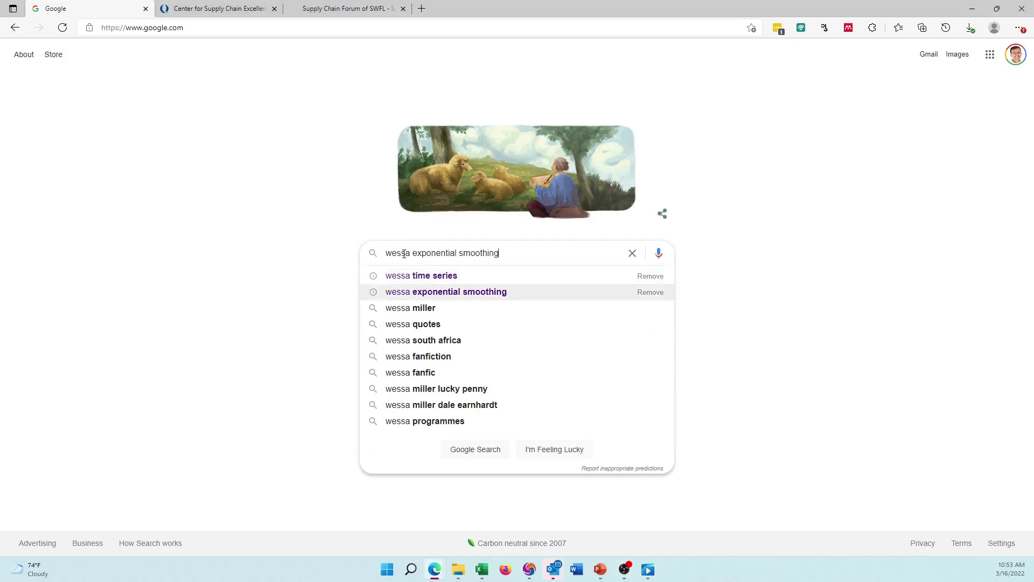
key("Return")
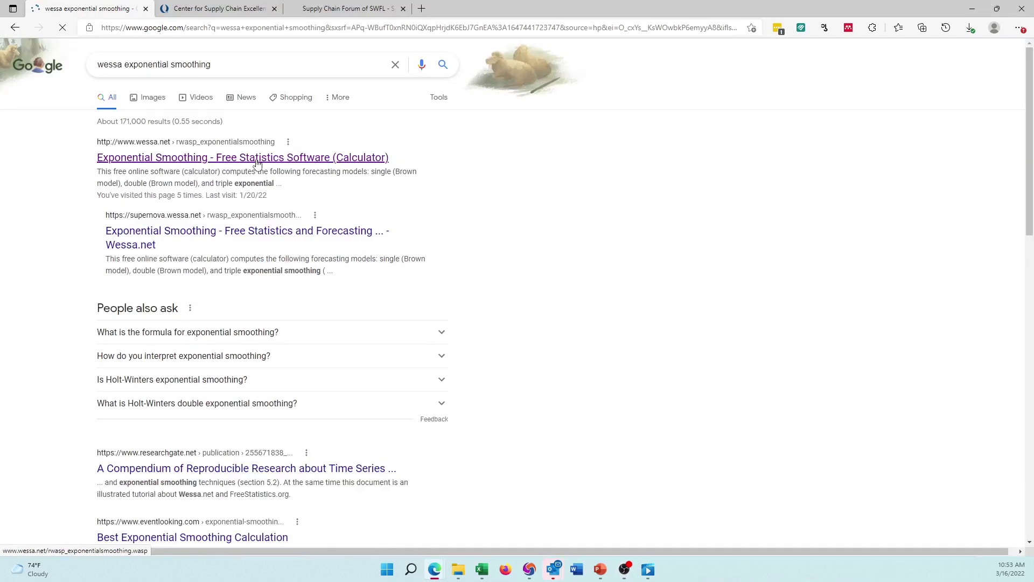
left_click(257, 163)
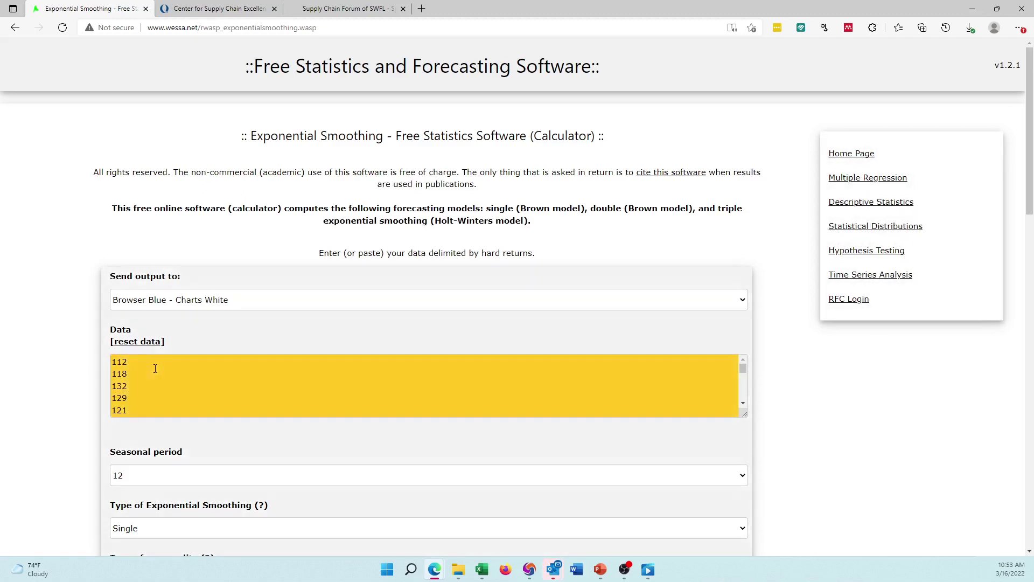
- Delete all sample numbers from the calculator's Data box, then return to the deaths-per-day workbook
left_click(157, 369)
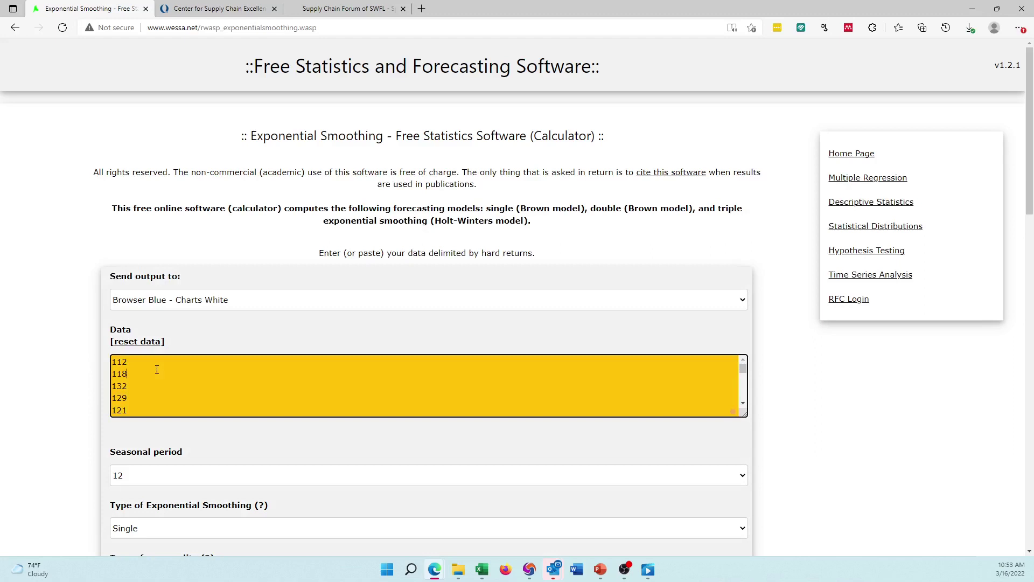
key("ctrl+a")
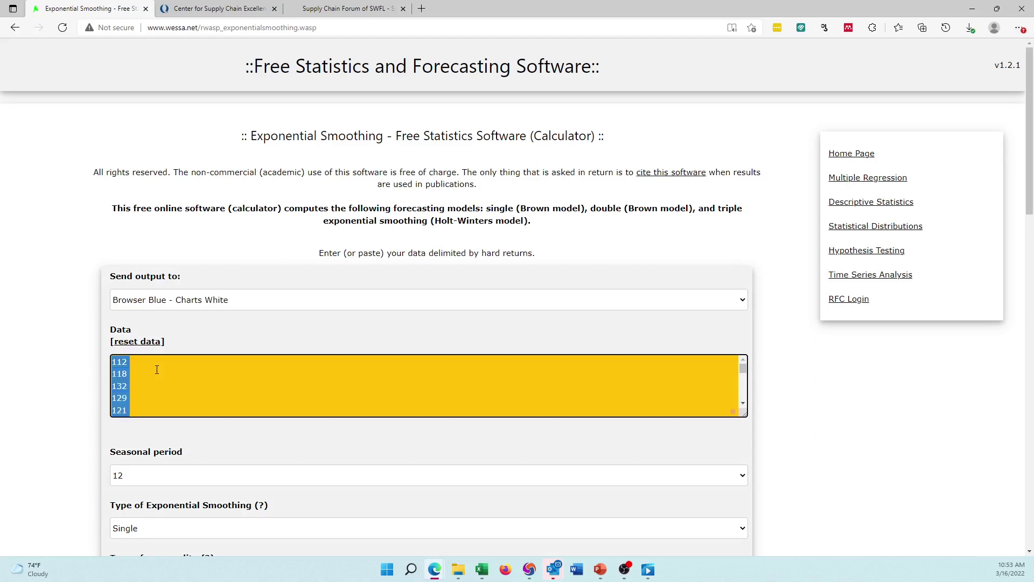
key("Delete")
key("alt+Tab")
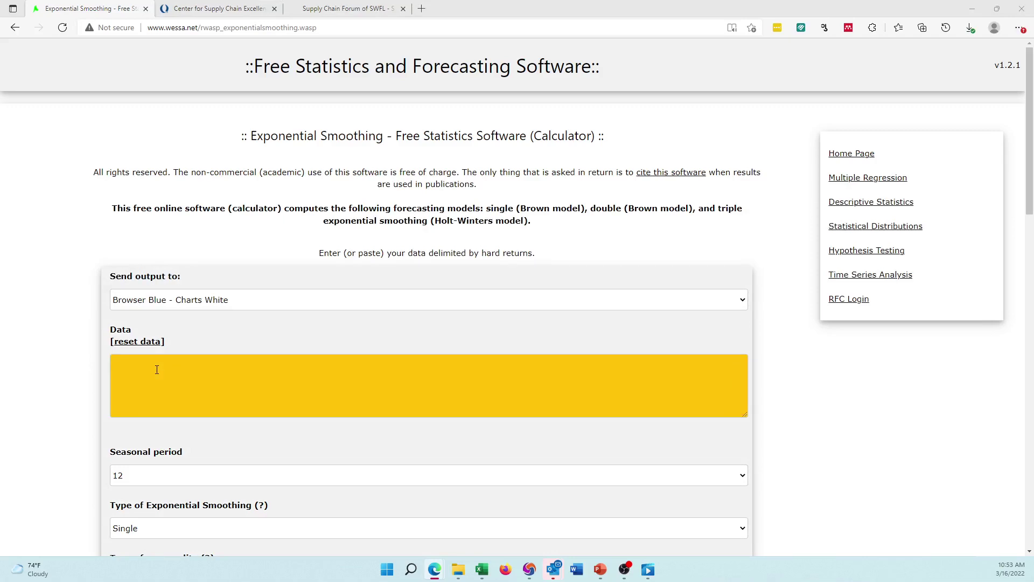
key("alt+Tab")
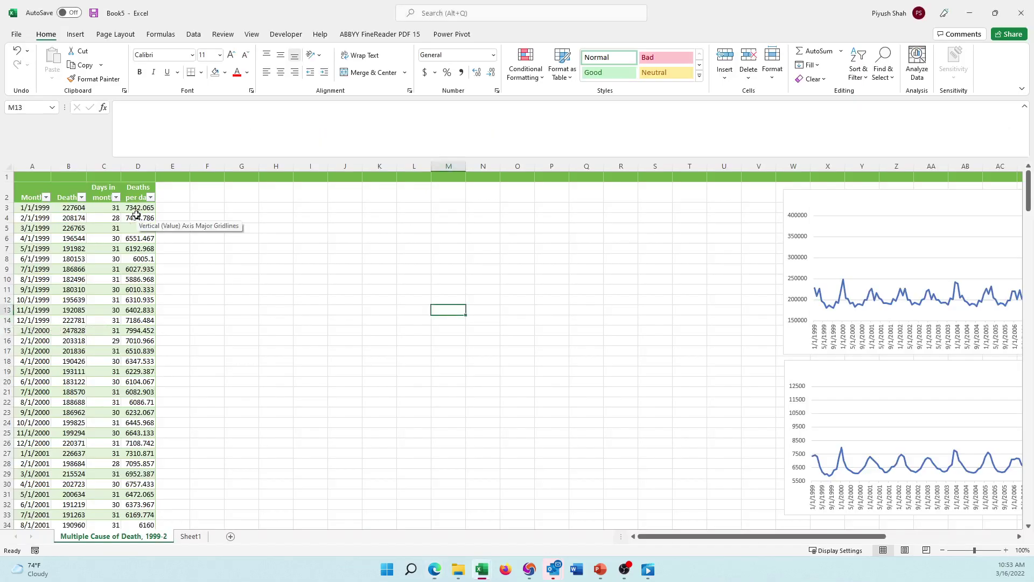
- Copy the Deaths per day values D3:D254 (1/1/1999 to 12/1/2019) and go back to the browser
left_click(137, 209)
mouse_move(138, 209)
left_mouse_down()
mouse_move(137, 525)
mouse_move(138, 208)
left_mouse_up()
scroll(138, 209, "up", 2)
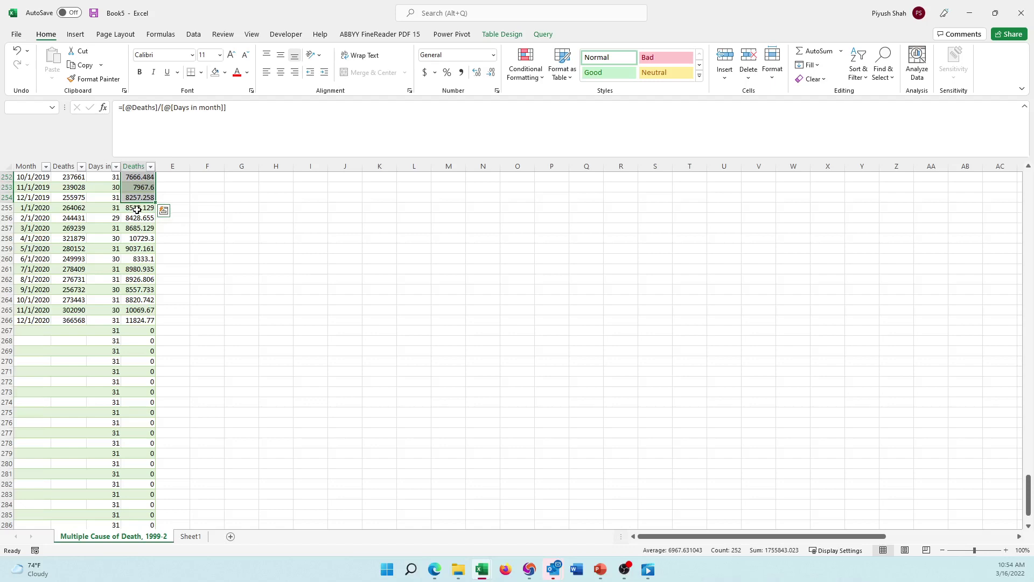
key("ctrl+c")
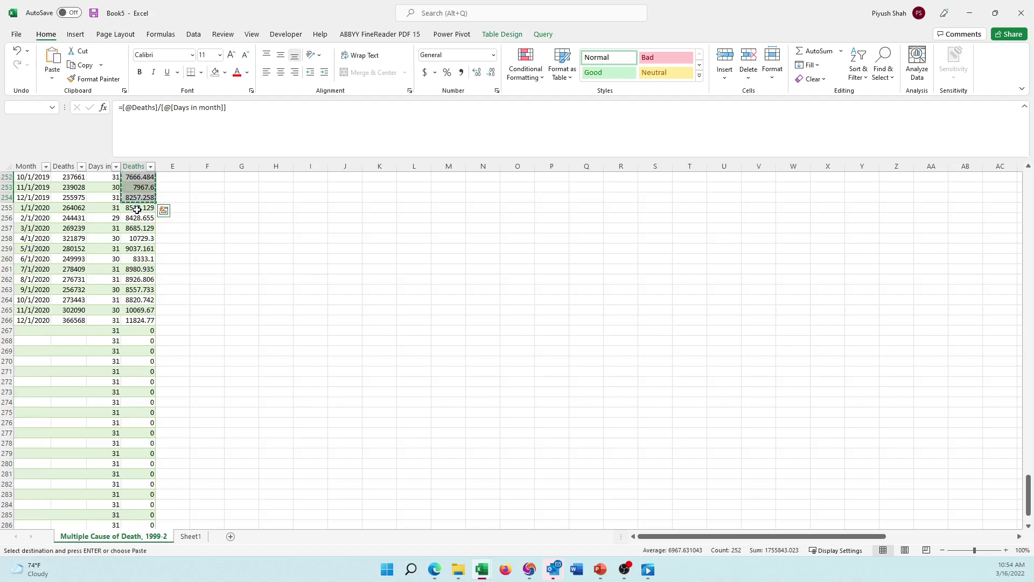
key("alt+Tab")
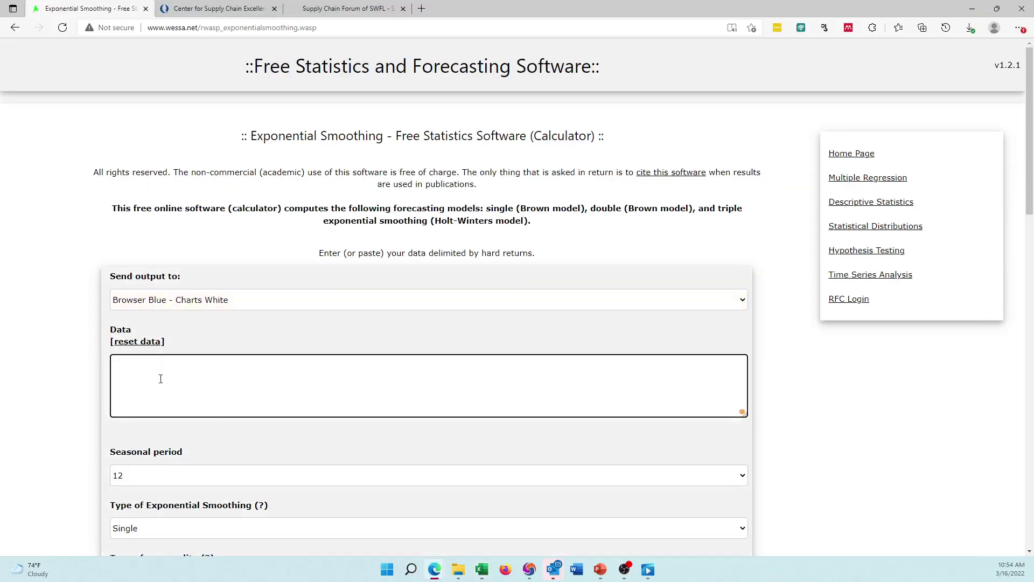
- Paste the copied deaths-per-day values into the calculator's Data box
left_click(161, 378)
key("ctrl+v")
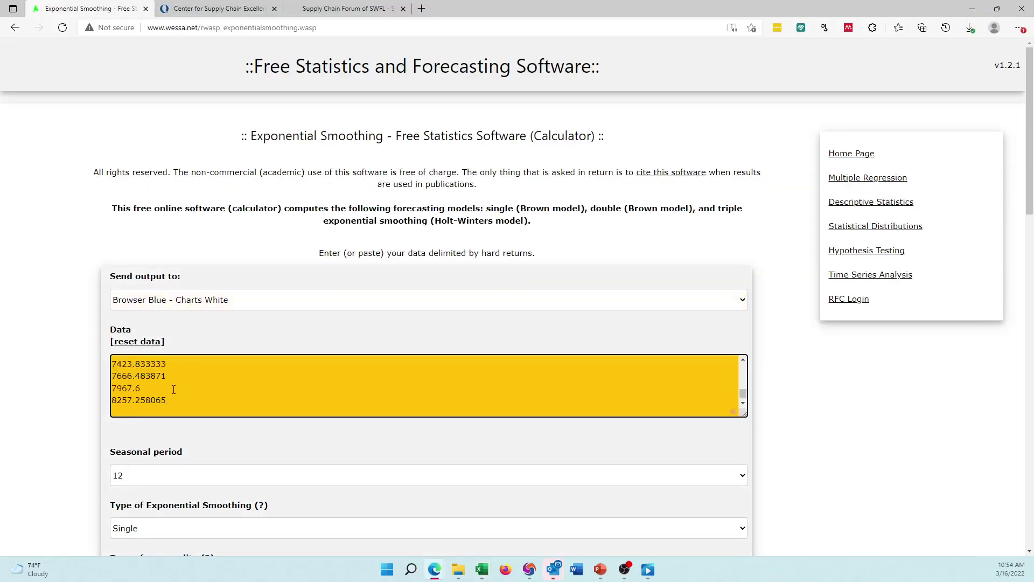
left_click(56, 439)
scroll(56, 439, "down", 2)
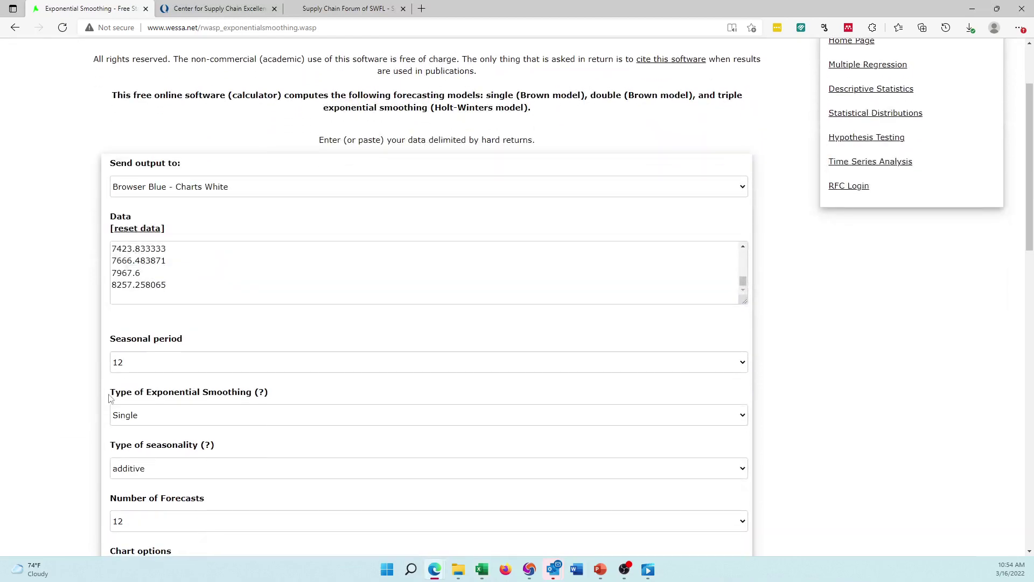
- Keep seasonal period 12 and set the smoothing type to Triple
left_click(157, 374)
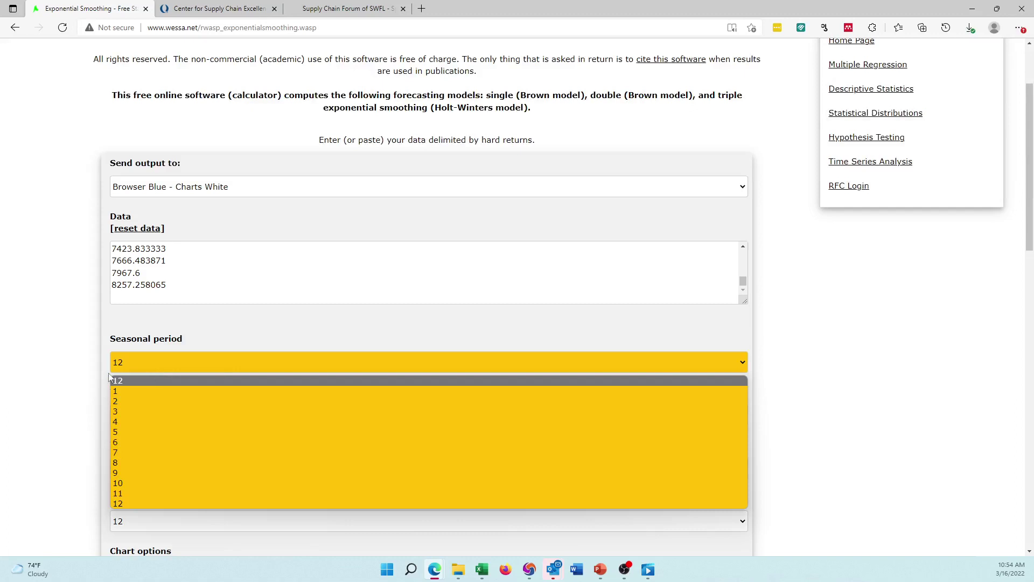
left_click(61, 379)
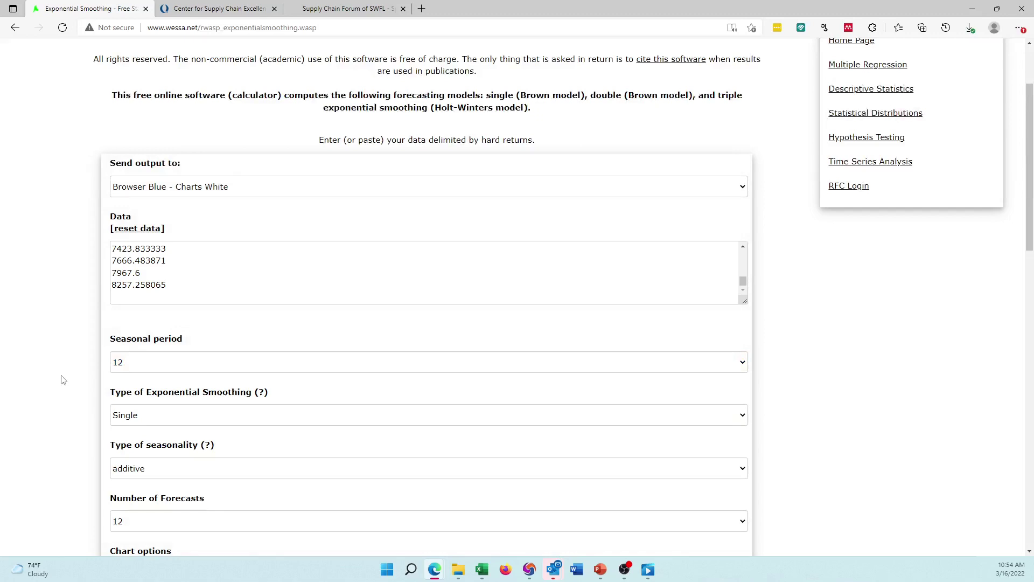
left_click(134, 362)
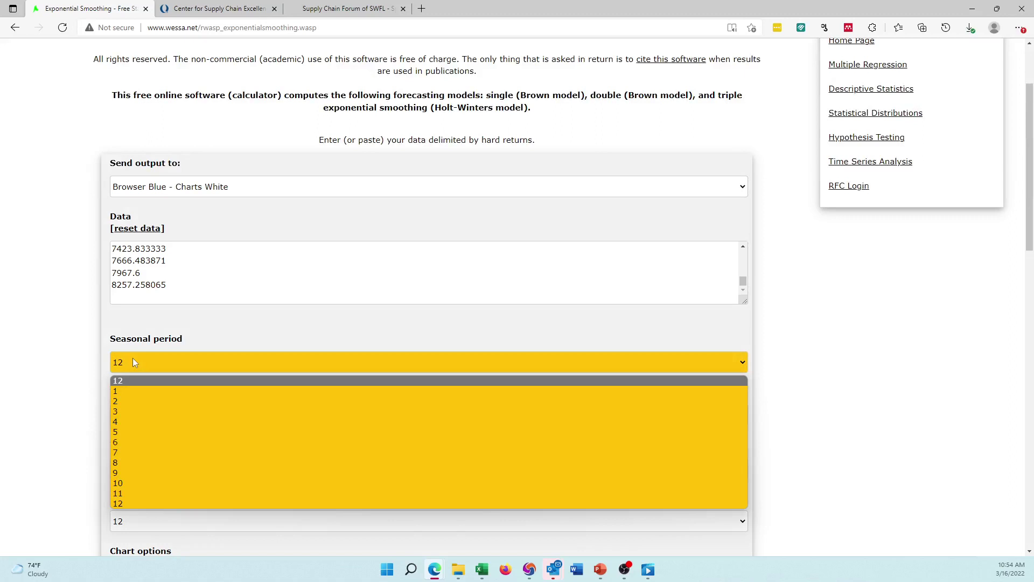
left_click(47, 364)
left_click(153, 410)
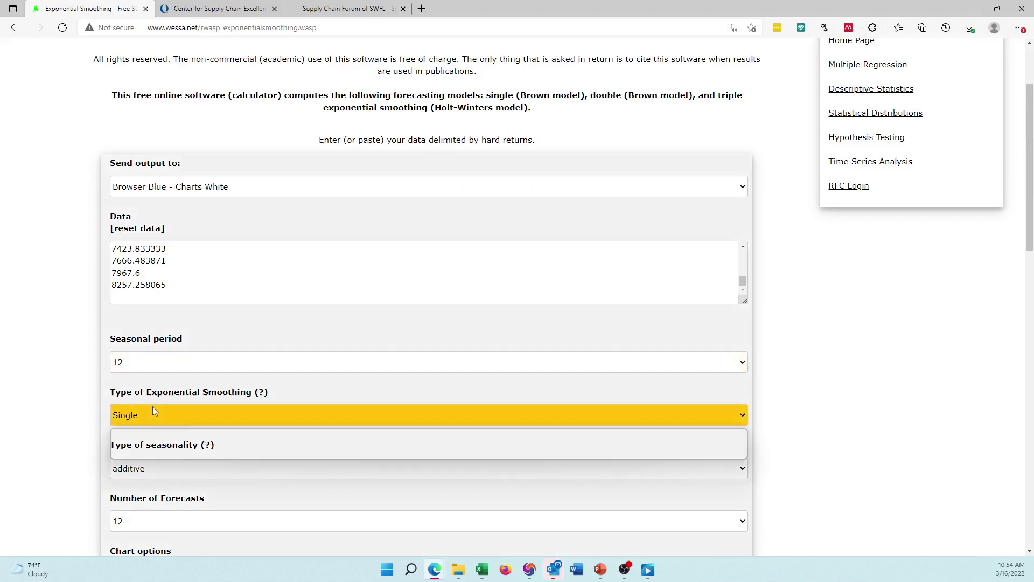
left_click(147, 454)
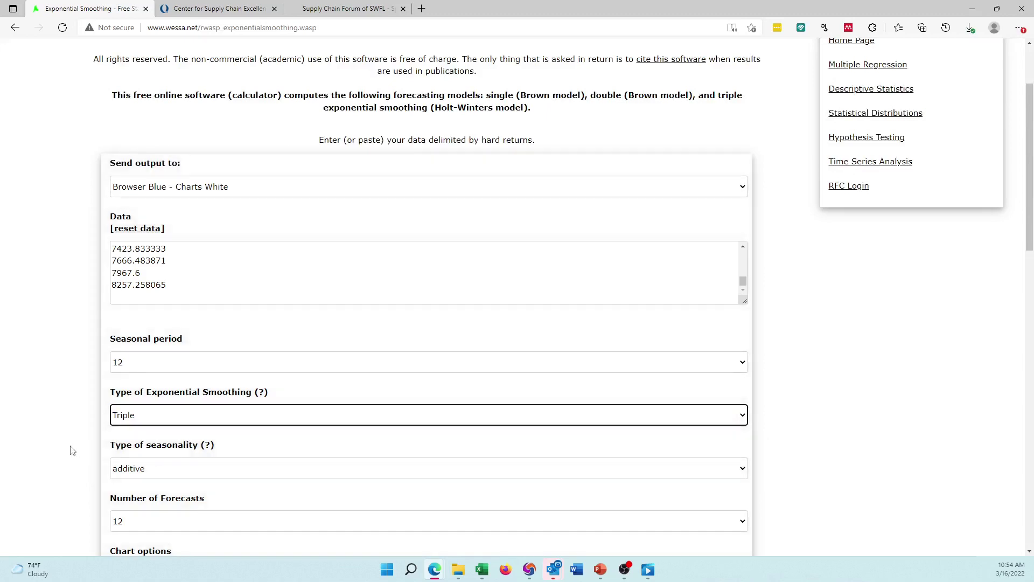
left_click(174, 411)
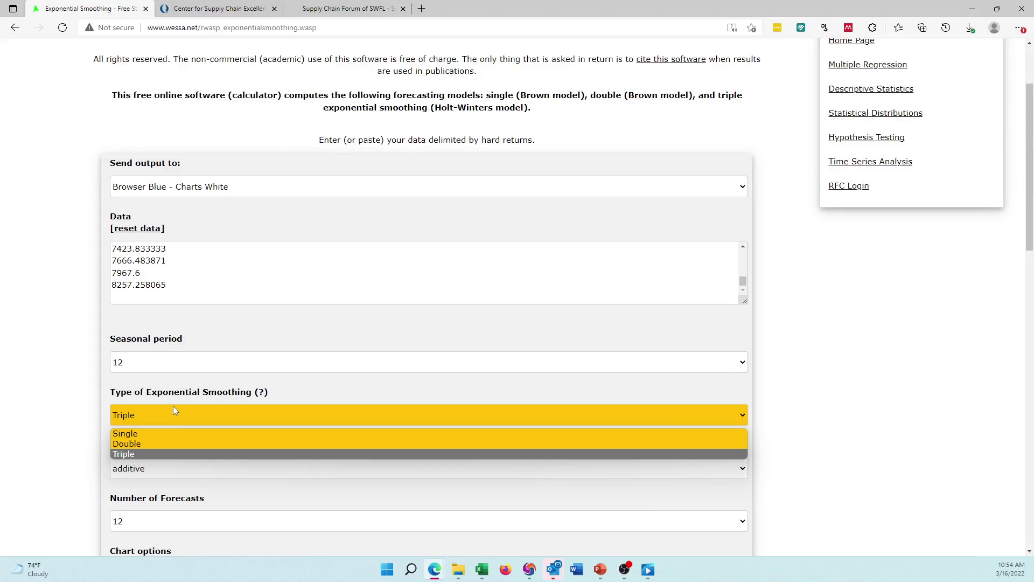
left_click(173, 407)
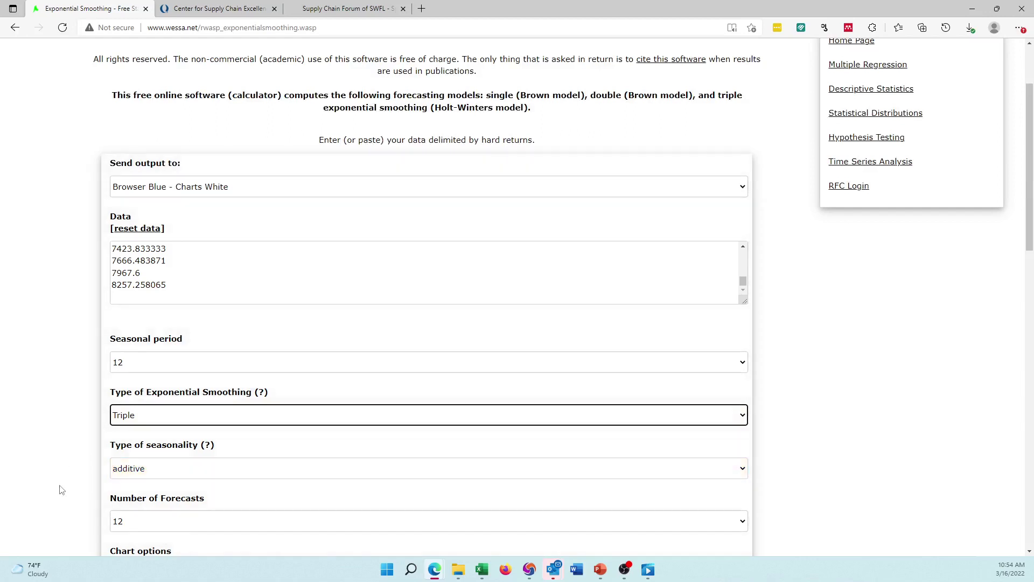
scroll(60, 489, "down", 1)
- Send output as CSV, compute the triple smoothing, and open the resulting CSV file
scroll(60, 489, "up", 1)
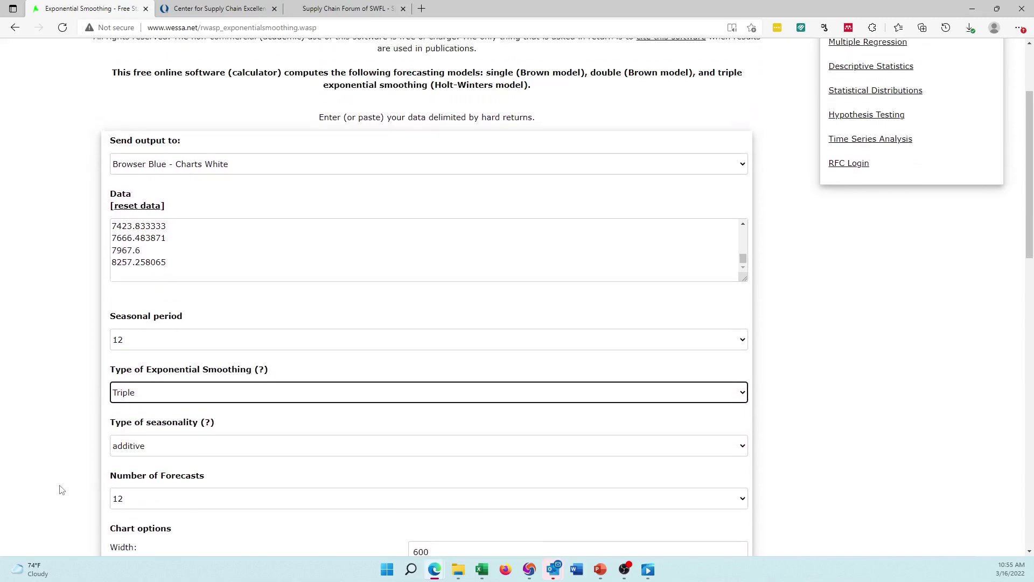
left_click(211, 169)
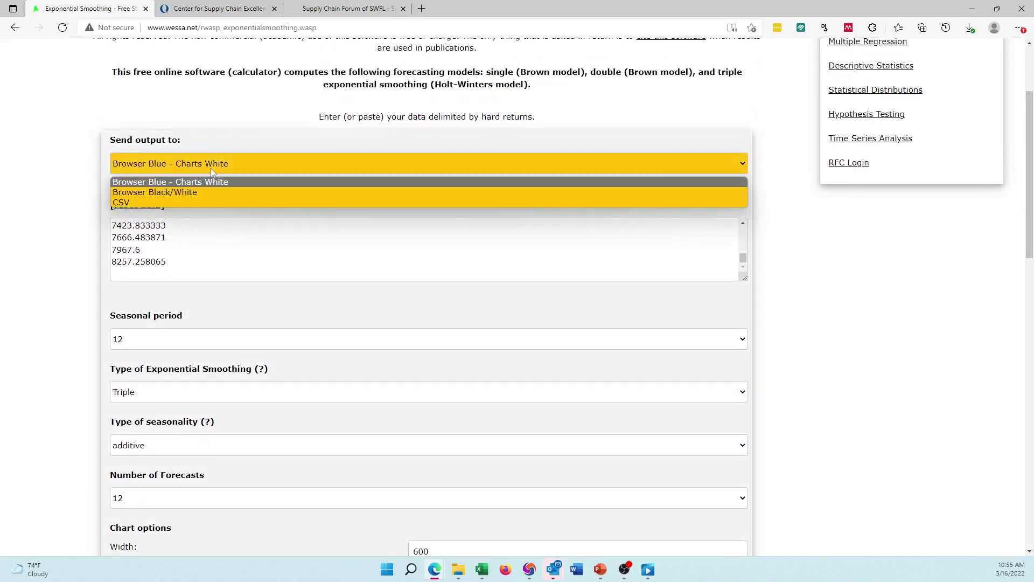
left_click(189, 202)
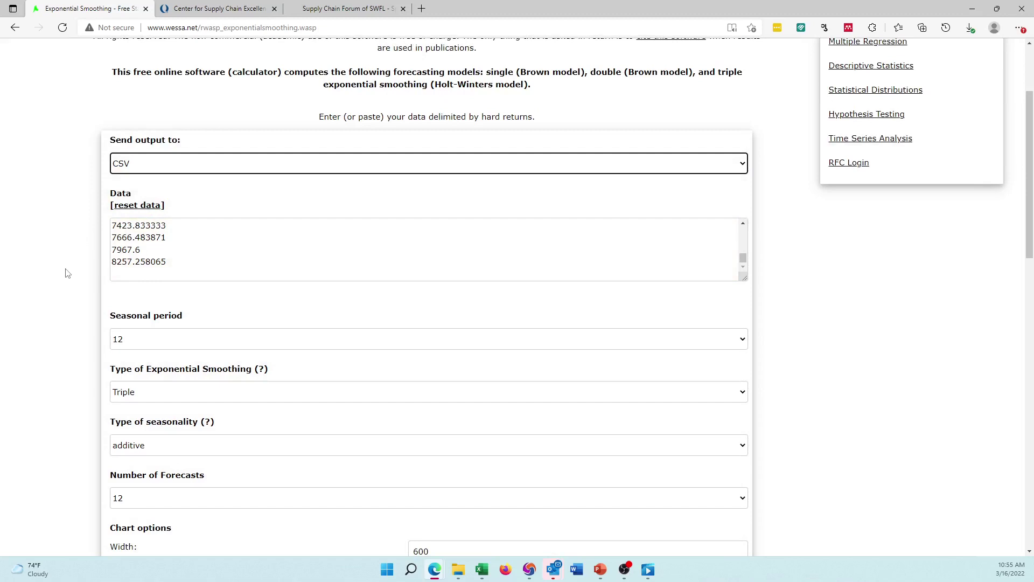
scroll(67, 273, "down", 3)
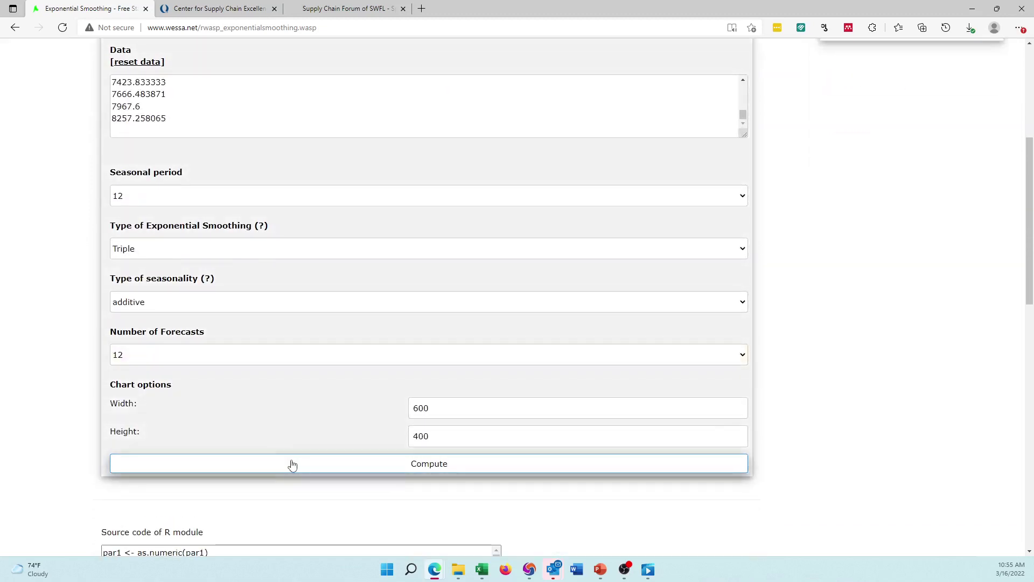
left_click(292, 464)
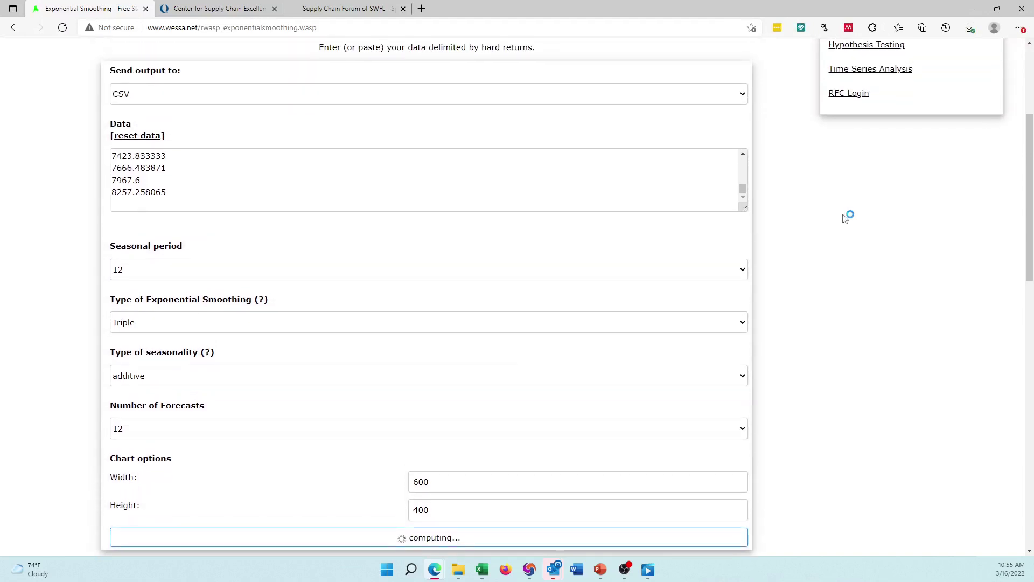
key("alt+Tab")
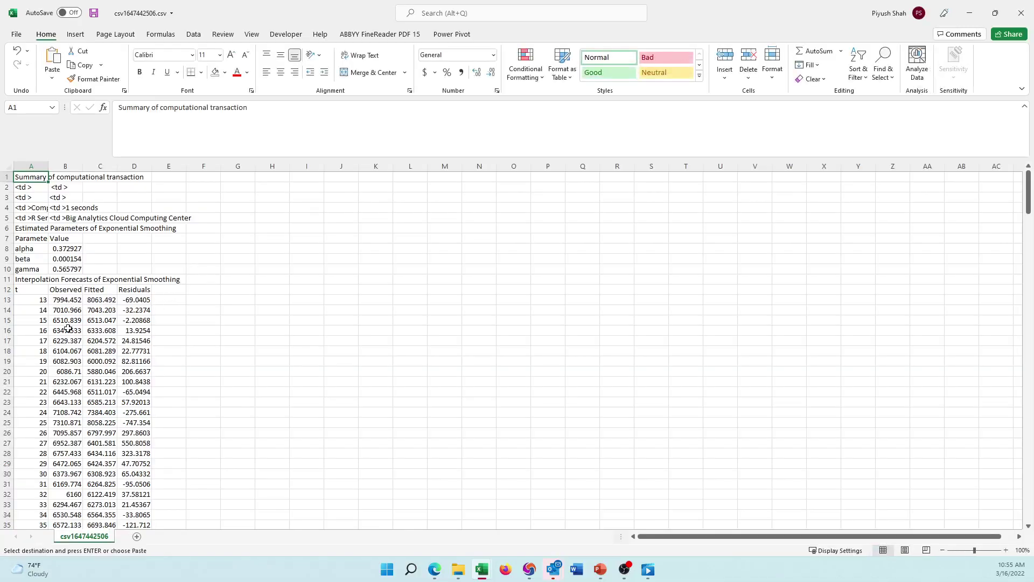
- Rename the CSV results sheet to 'additive'
left_click(224, 408)
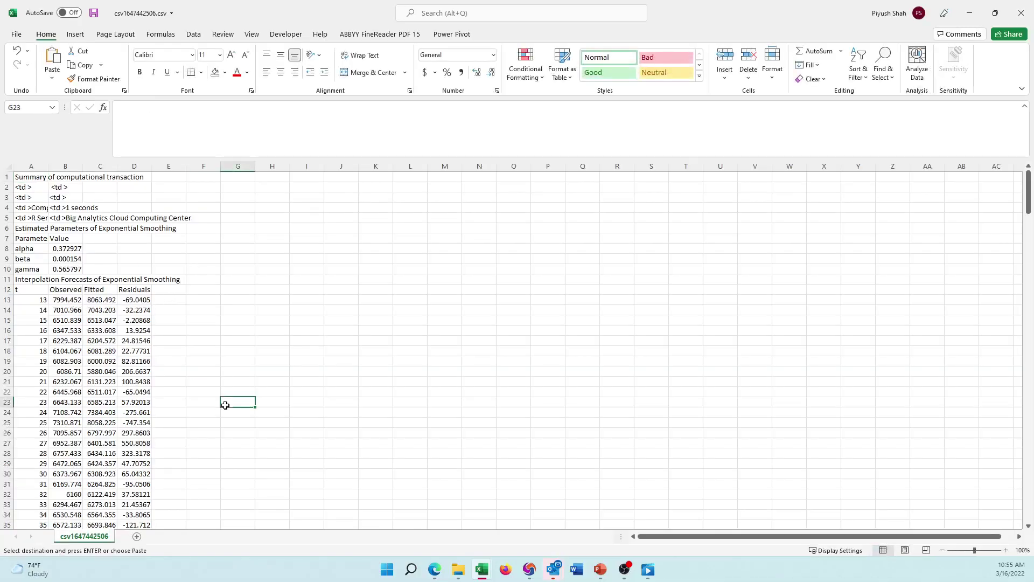
right_click(89, 541)
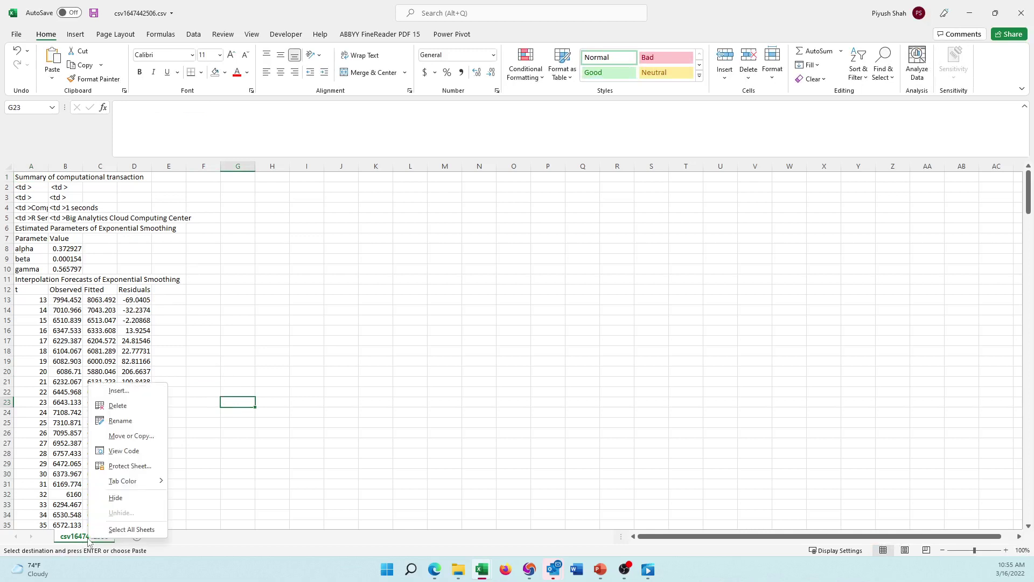
left_click(133, 423)
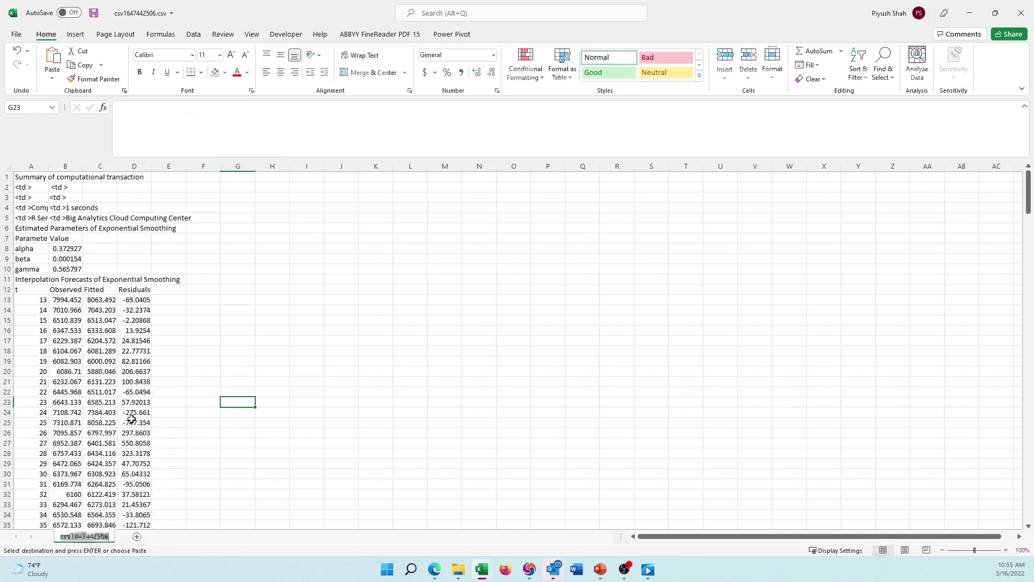
type("a")
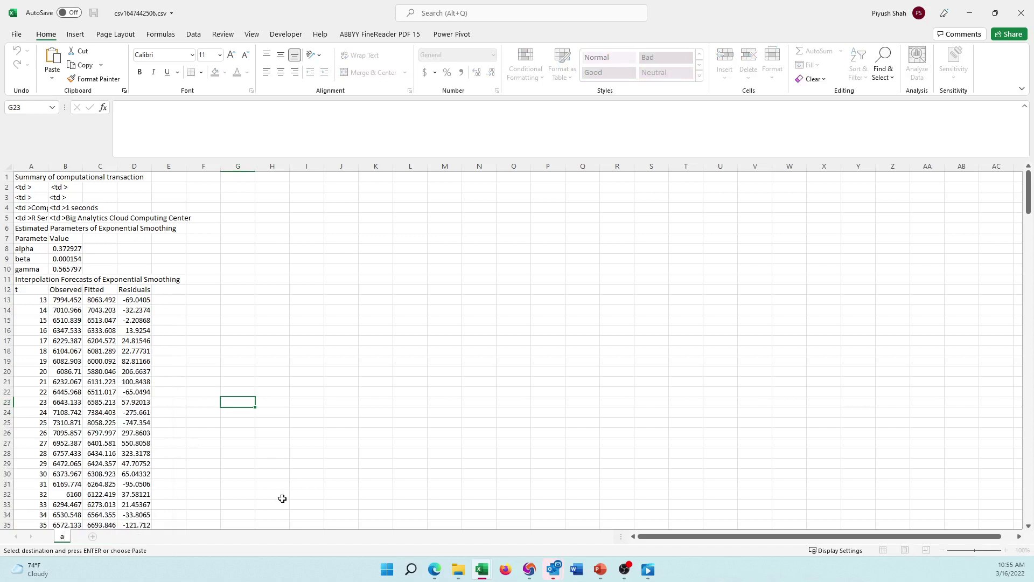
type("dditive")
left_click(203, 484)
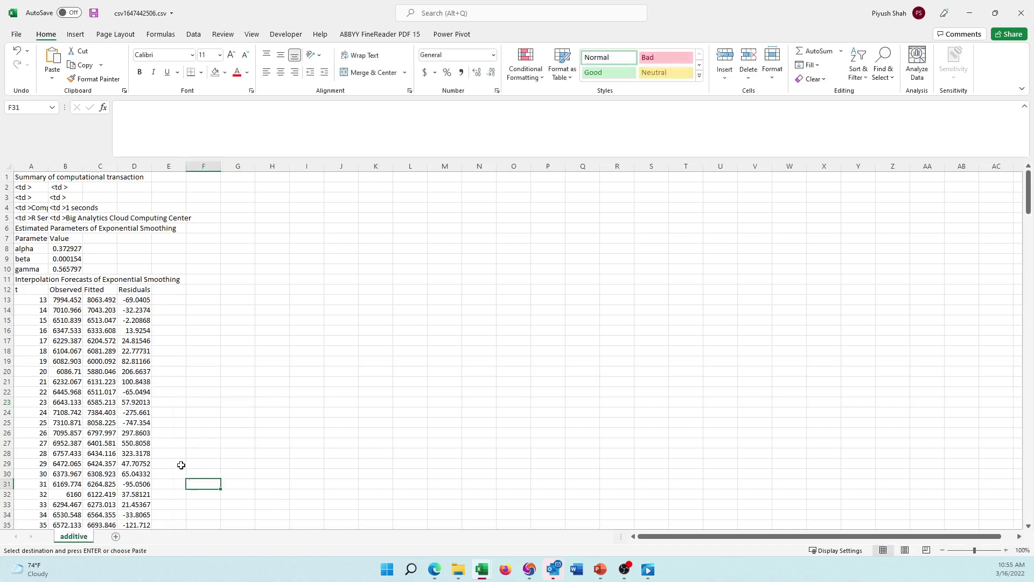
- Select the 240 Fitted values from C13 down to C252
left_click(94, 298)
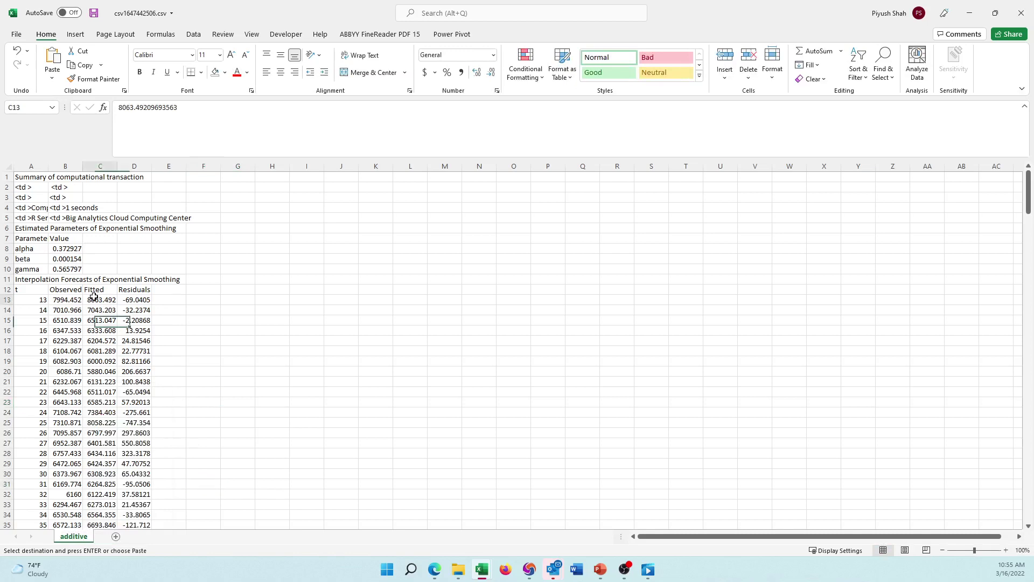
left_click(26, 304)
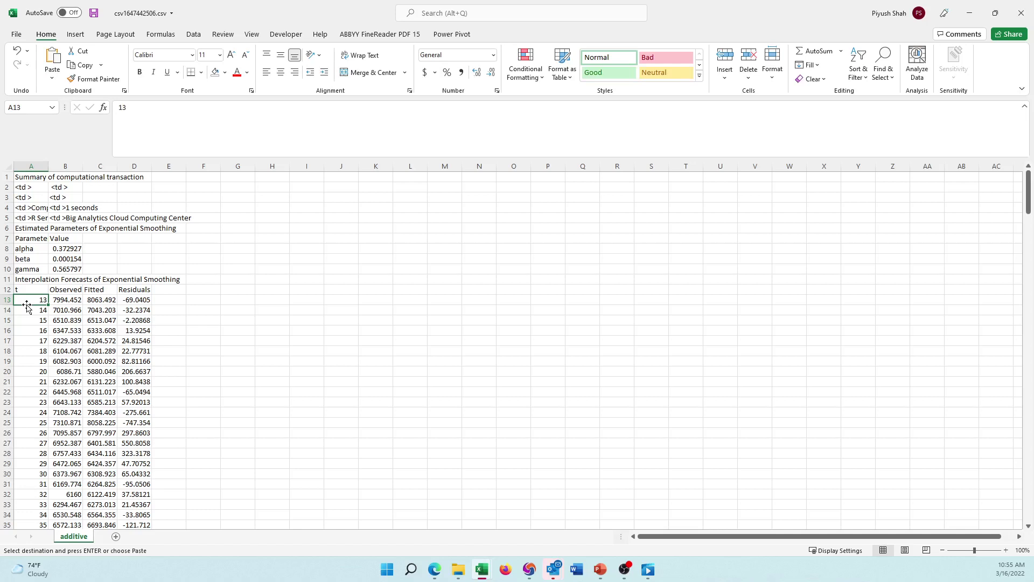
key("Right")
key("Right")
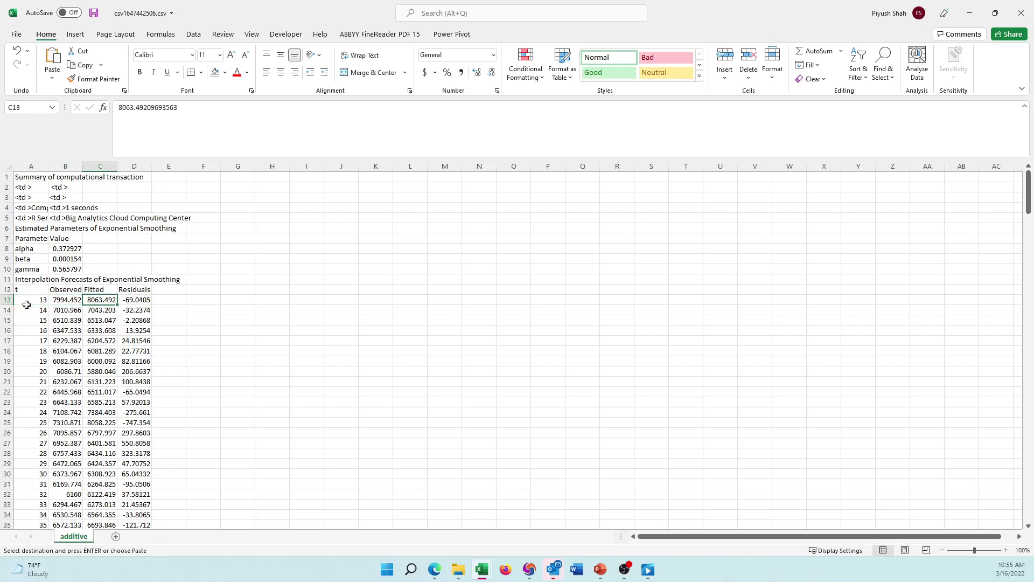
key("ctrl+shift+Down")
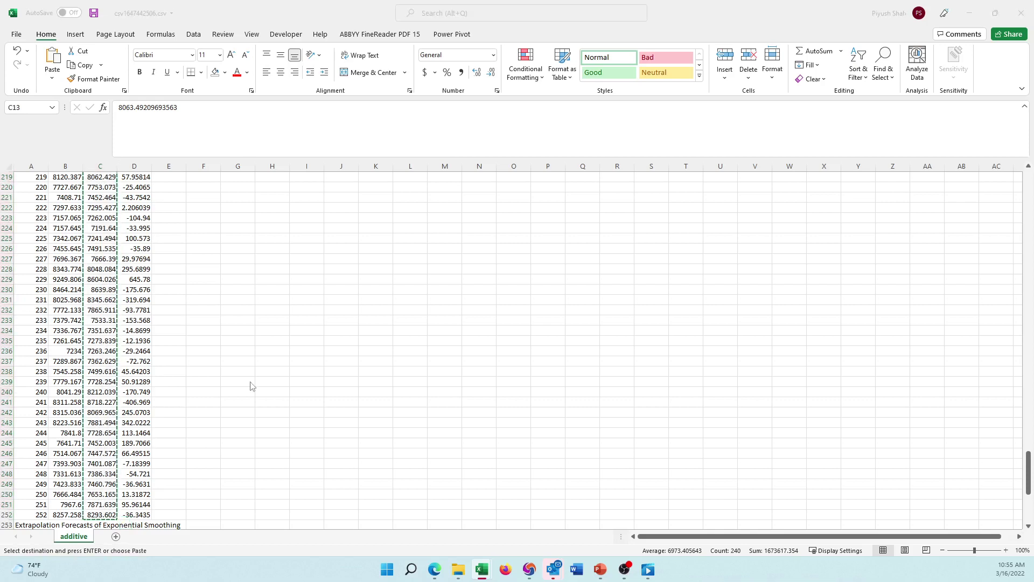
- Paste the fitted values into Book5's column E starting at E15 (January 2000)
key("alt+Tab")
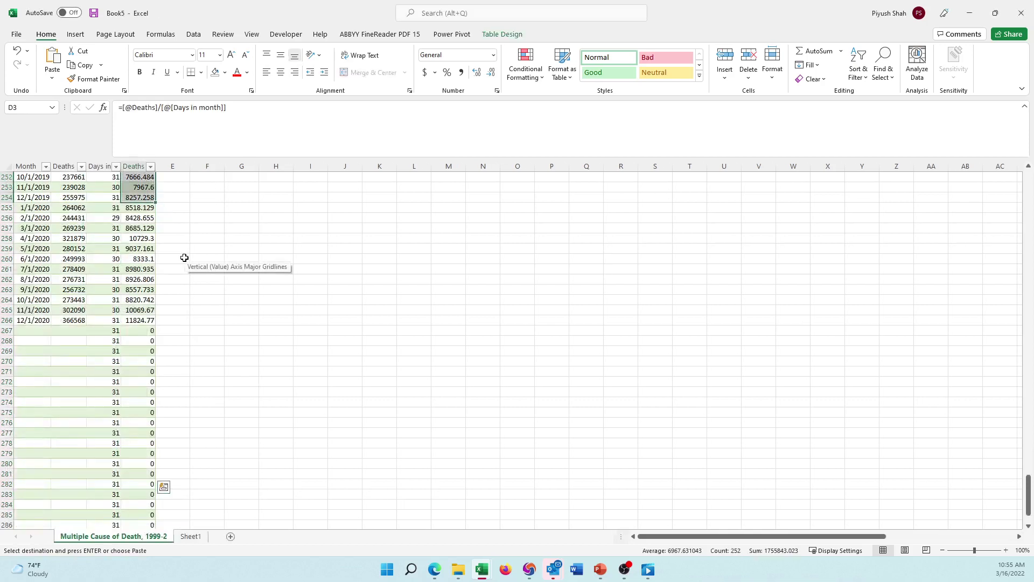
scroll(173, 258, "up", 20)
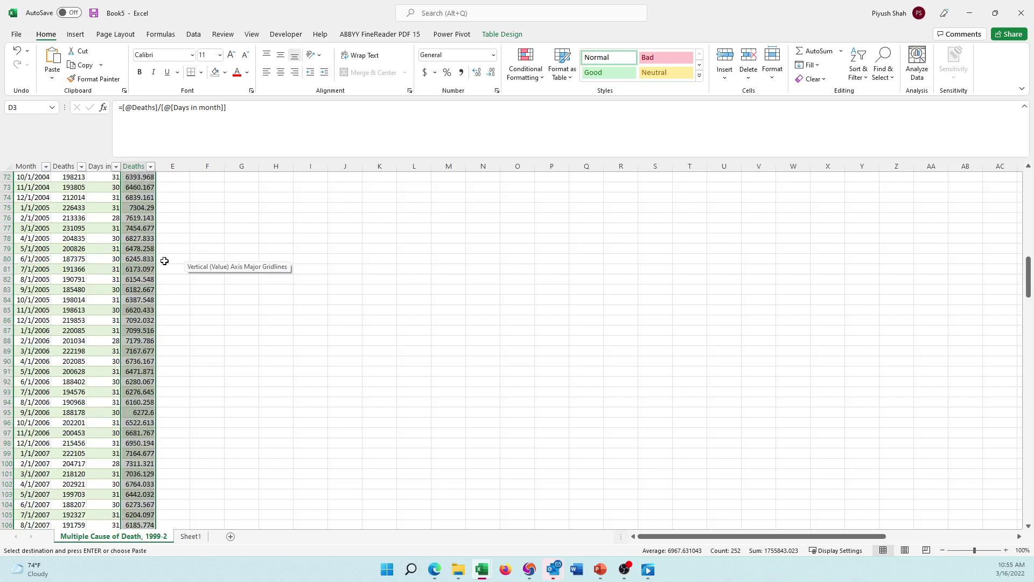
scroll(164, 261, "up", 20)
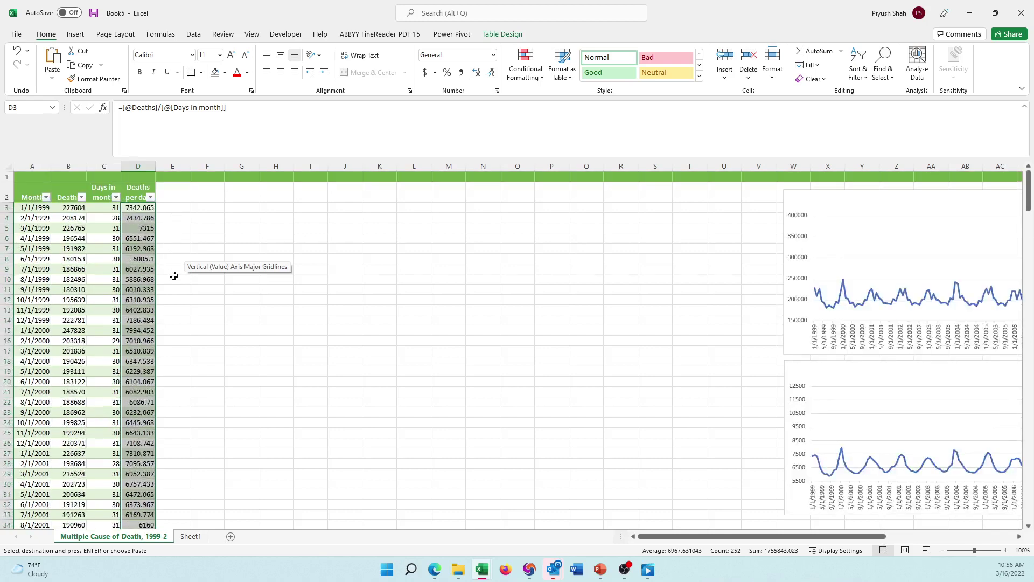
left_click(176, 331)
right_click(174, 333)
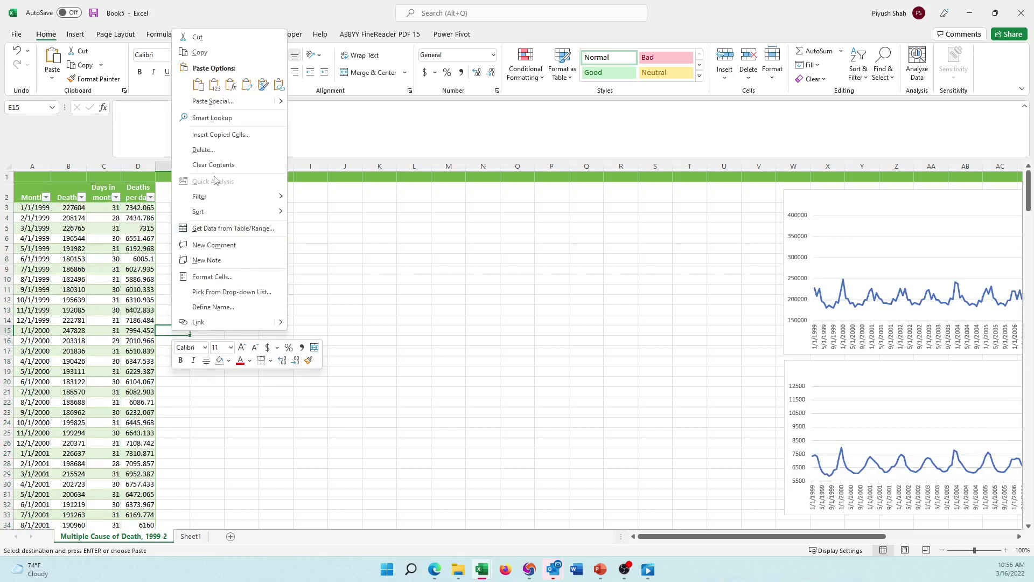
left_click(214, 85)
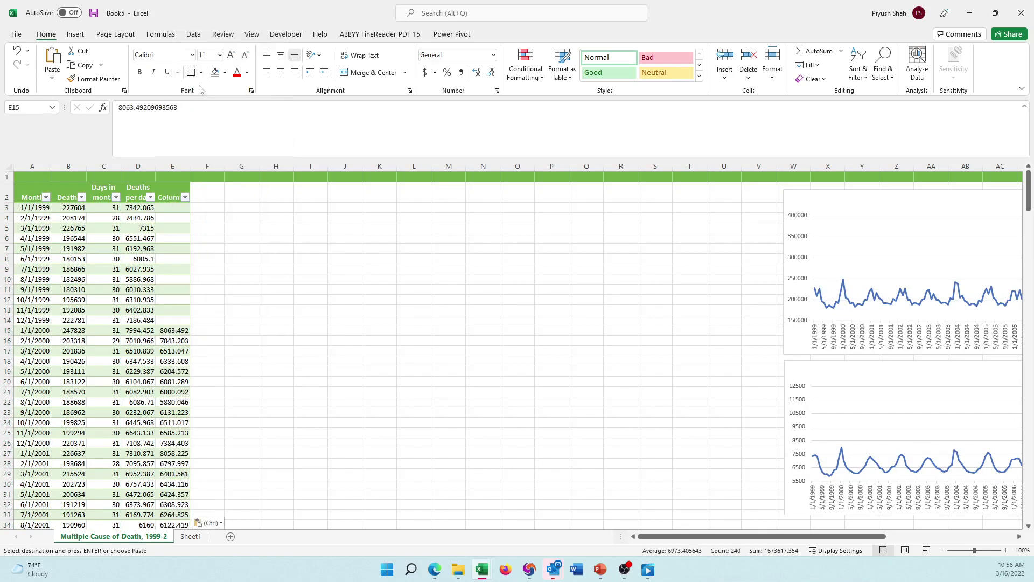
- Merge E1:G1 titled 'Triple Additive' and head column E 'Fitted Additive'
left_click(173, 176)
key("shift+Right")
key("shift+Right")
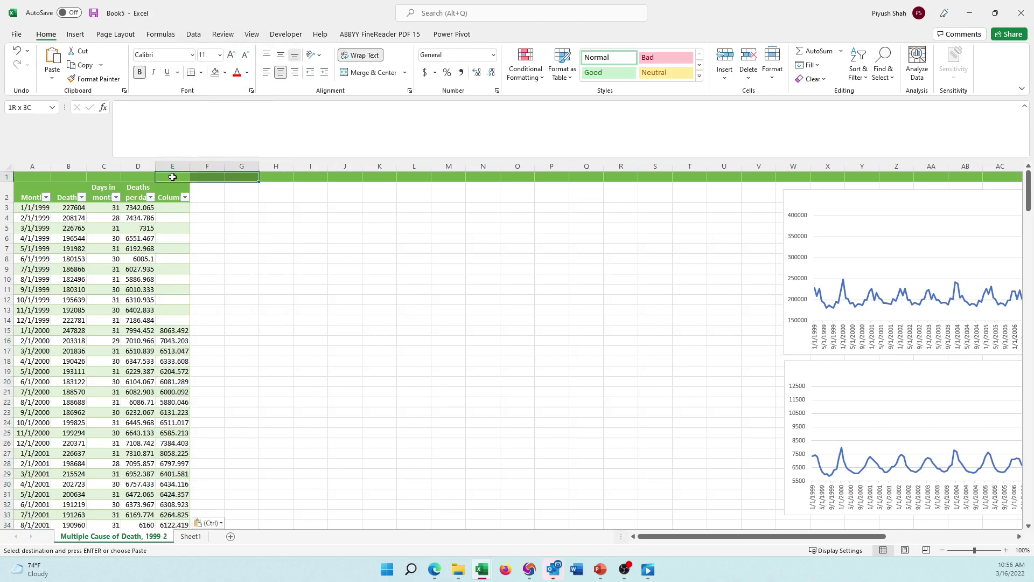
left_click(361, 75)
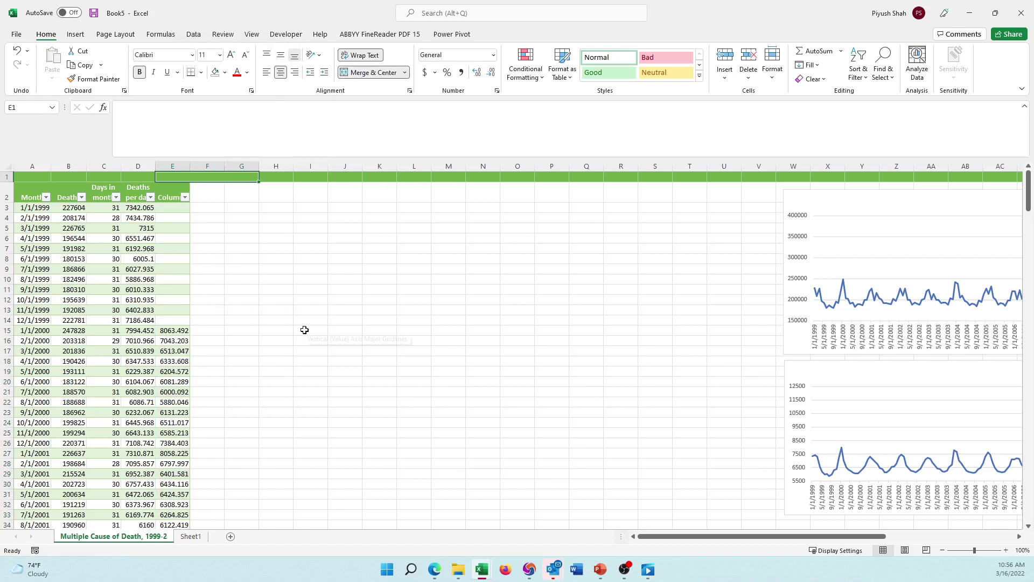
type("Tr")
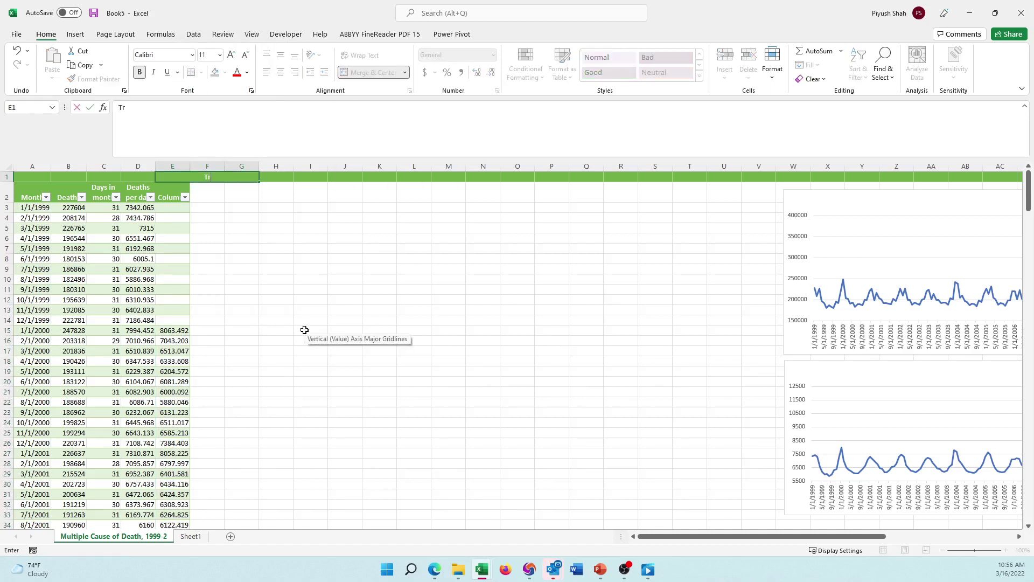
type("iple Additive")
key("Return")
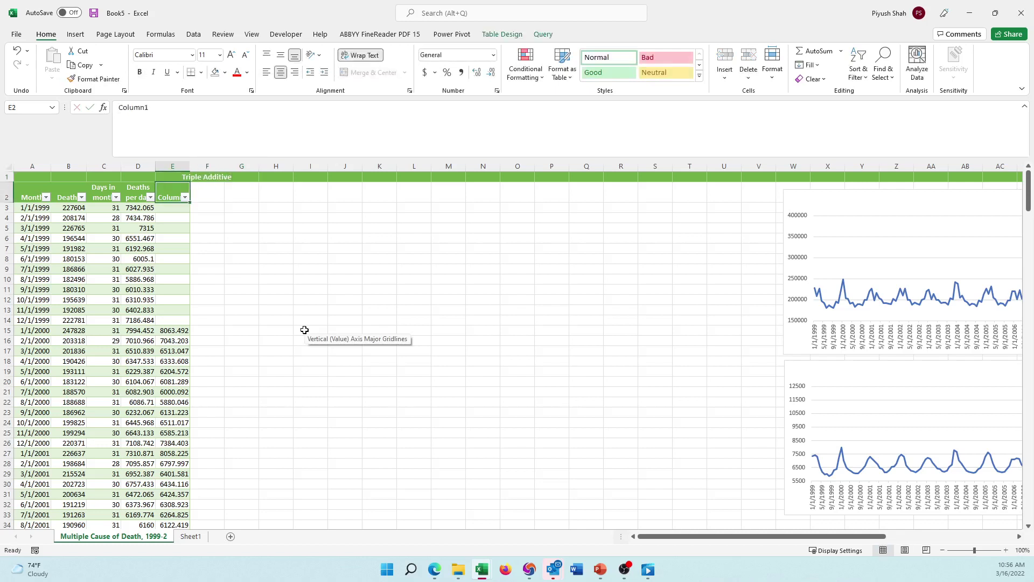
type("Fit")
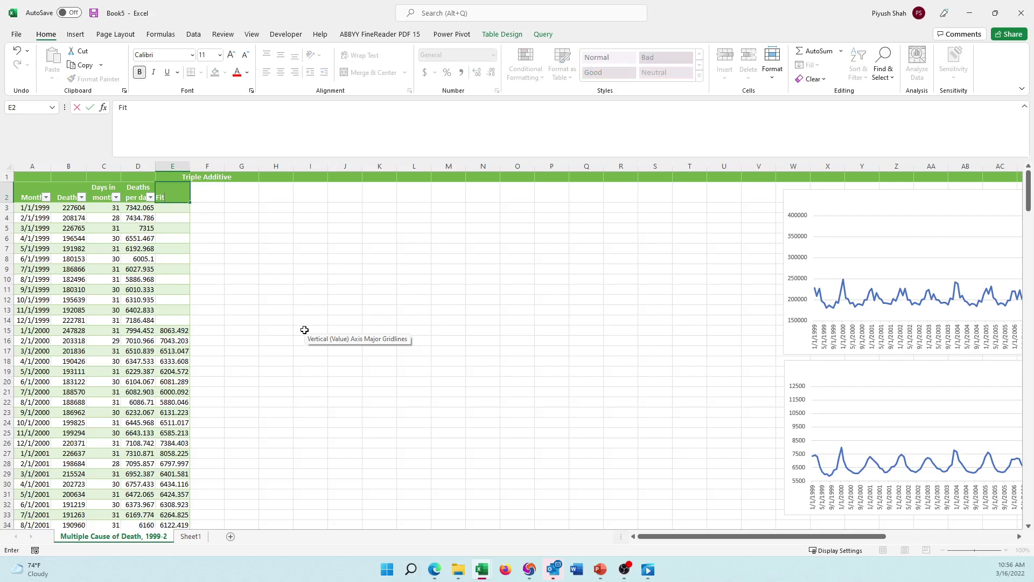
type("ted Additive")
key("Tab")
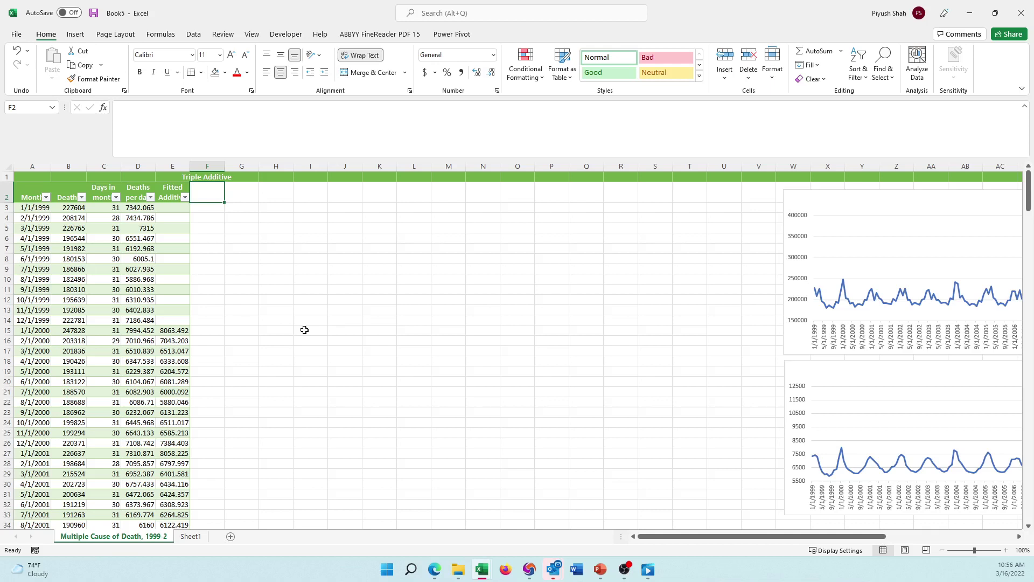
- Head column F 'Deivation' and widen the column to fit
type("D")
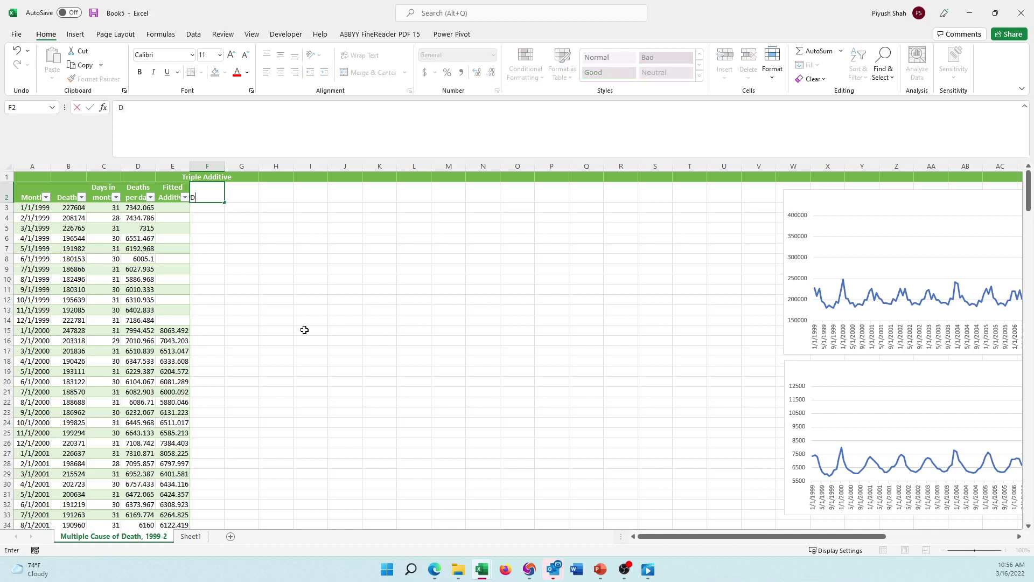
type("eivation")
key("Return")
key("Down")
key("Down")
key("Down")
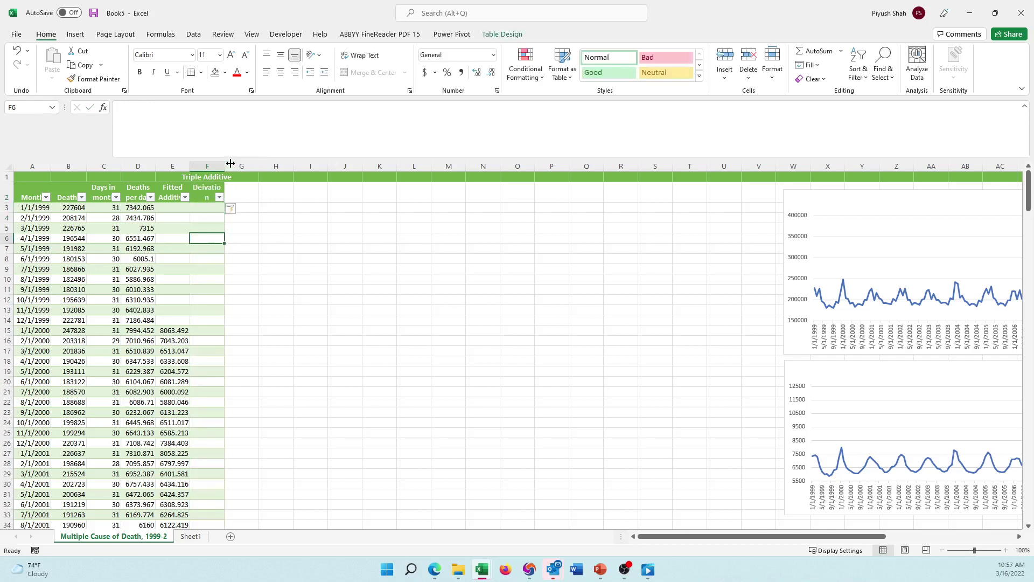
left_click_drag(230, 163, 231, 167)
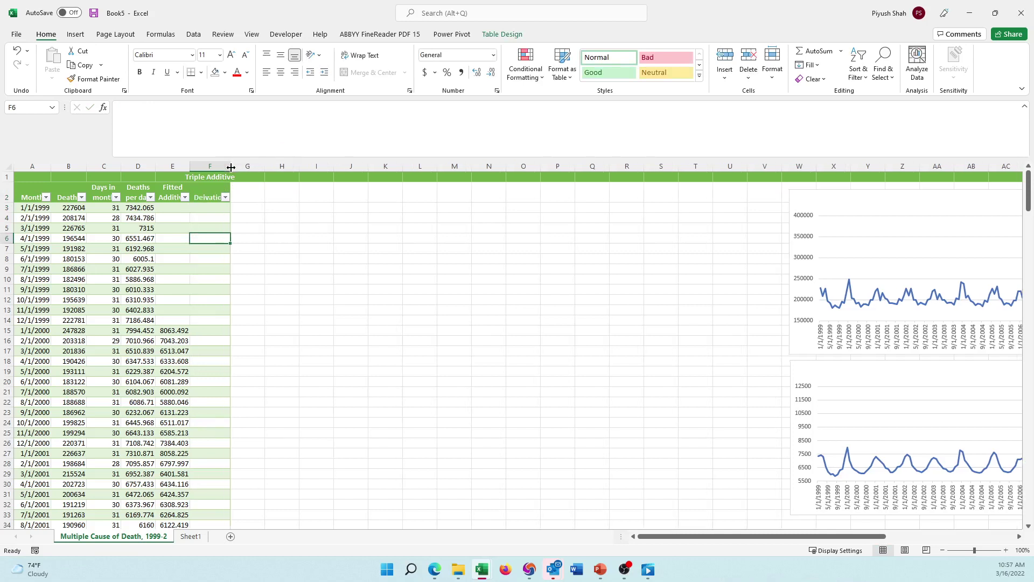
- Fill the column from F15 with =[@[Deaths per day]]-[@[Fitted Additive]]
left_click(206, 331)
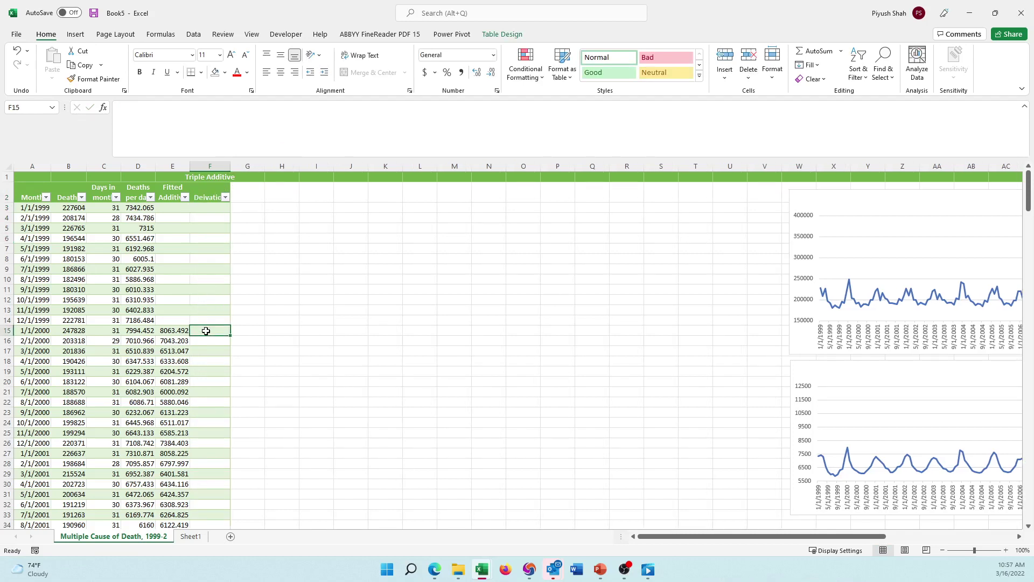
type("=")
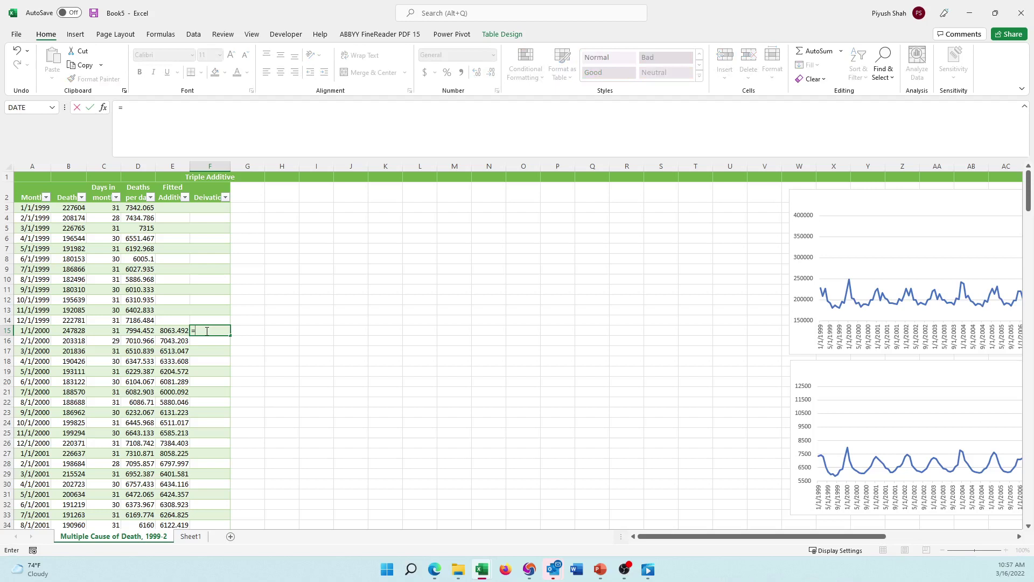
key("Left")
key("Left")
key("Left")
key("Left")
key("Right")
key("Right")
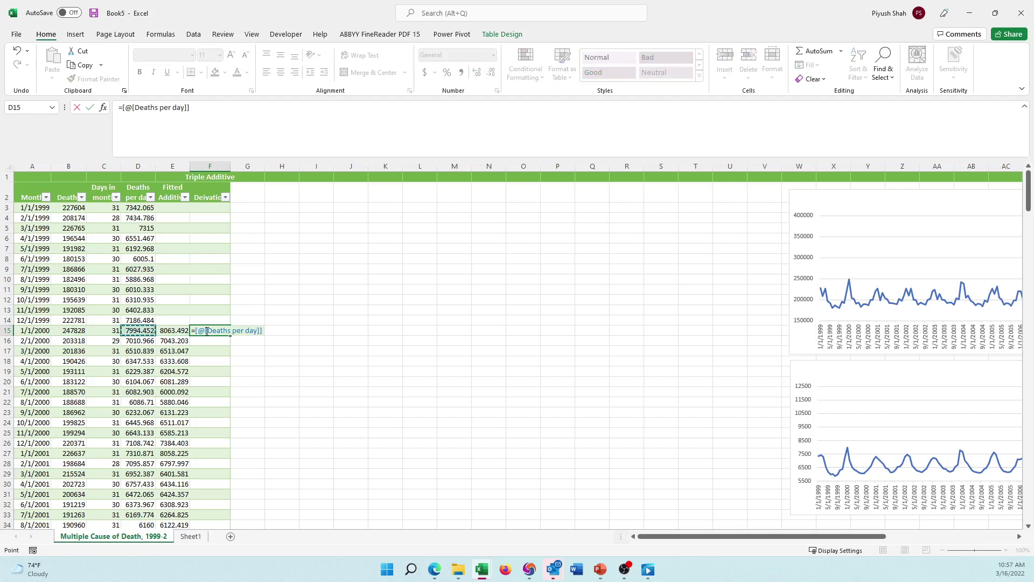
type("-")
key("Left")
key("Left")
key("Right")
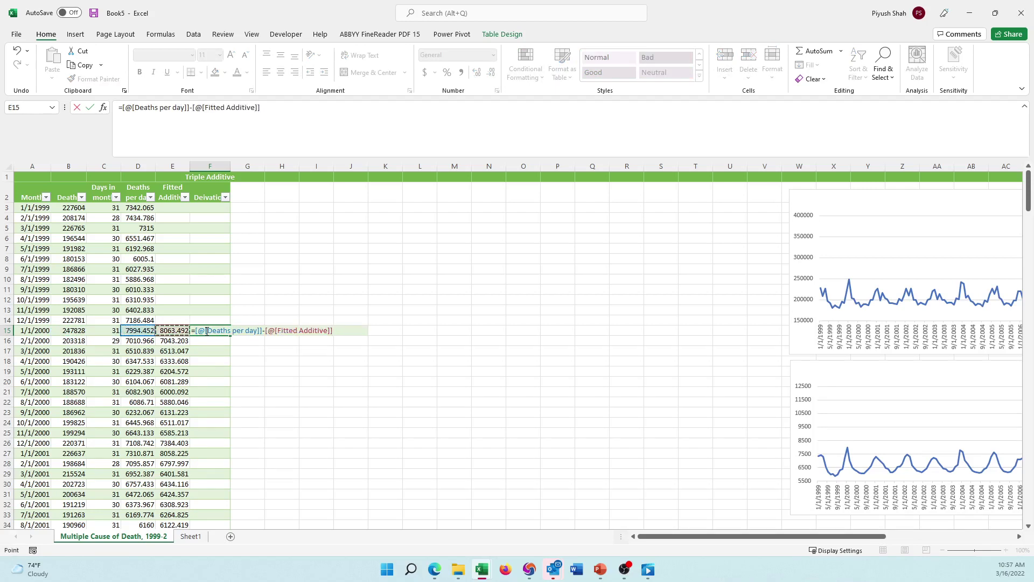
key("Return")
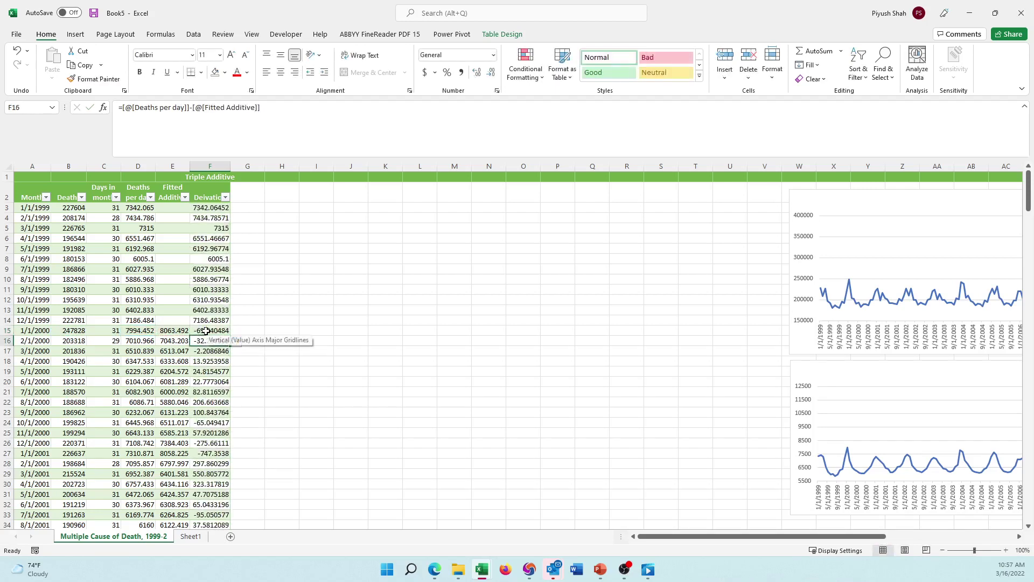
- Clear deviations in rows F3:F14 and the trailing 2020 rows that have no fitted value
key("Up")
key("Up")
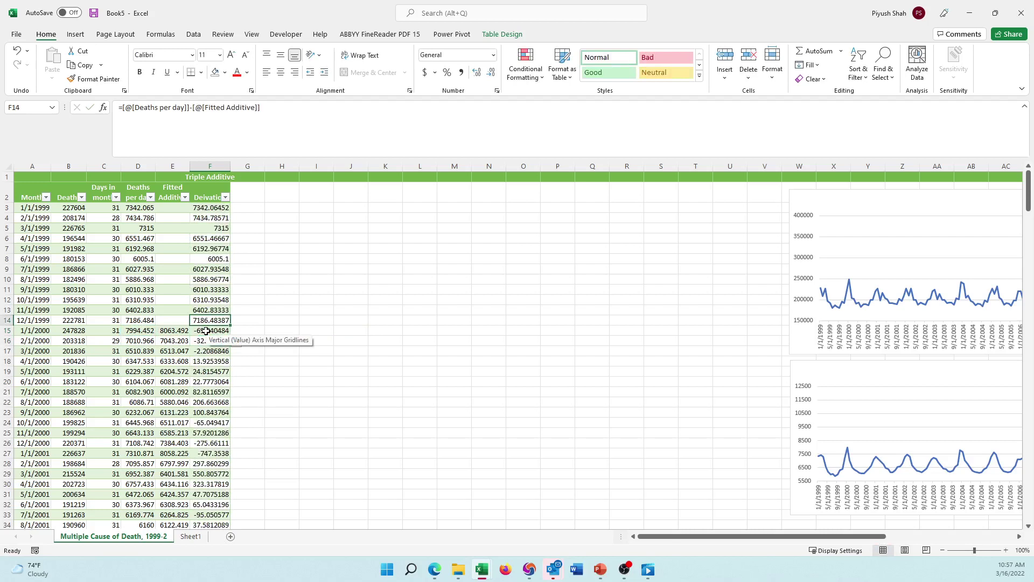
key("ctrl+shift+Up")
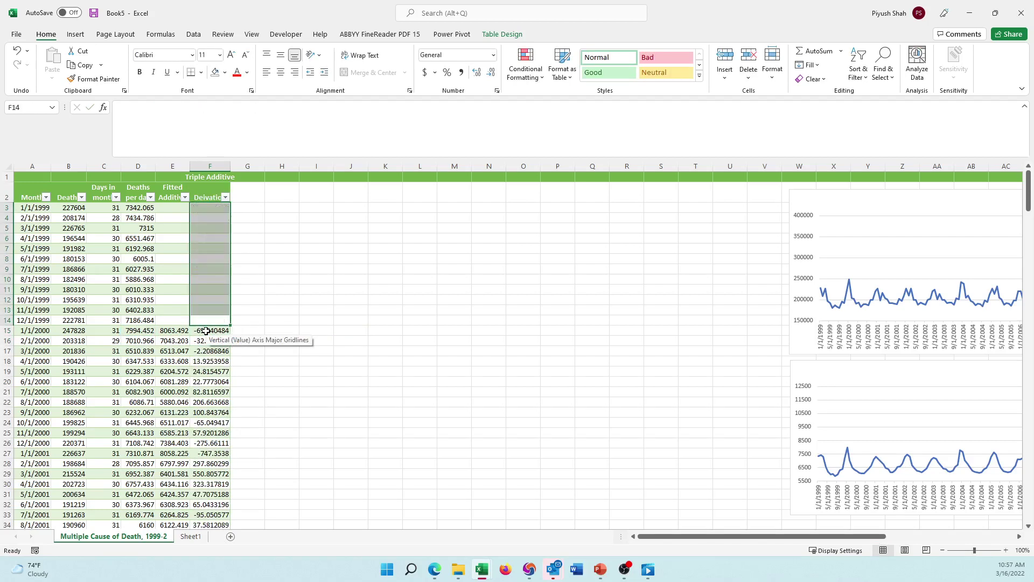
key("Down")
key("ctrl+Down")
key("Up")
key("Up")
key("Up")
key("Up")
key("Up")
key("Up")
key("Up")
key("Up")
key("Up")
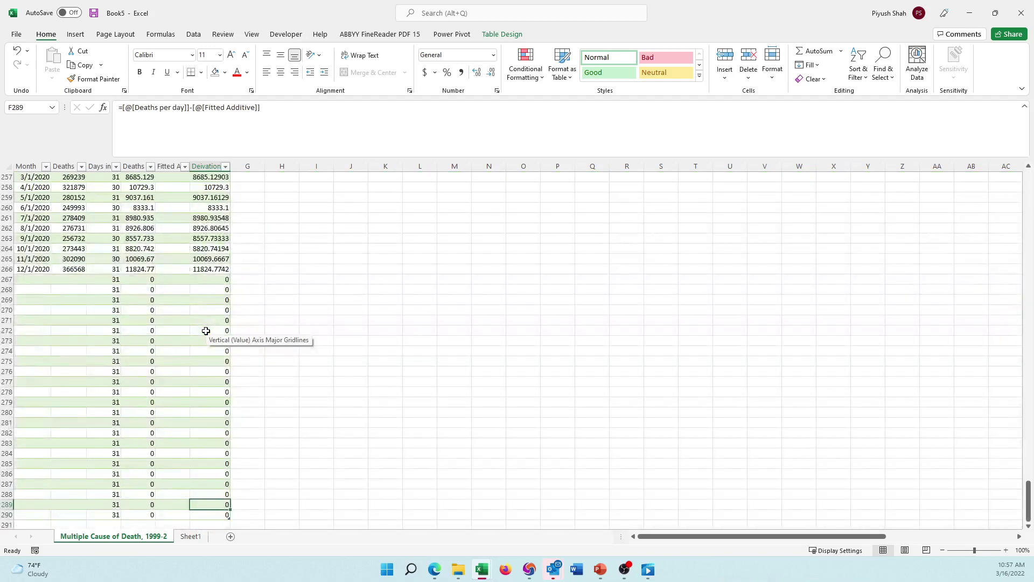
key("Down")
key("Down")
key("Down")
key("Down")
key("Down")
key("Down")
key("Down")
key("Down")
key("Down")
key("shift+Up")
key("shift+Up")
key("shift+Up")
key("shift+Up")
key("shift+Up")
key("shift+Up")
key("shift+Up")
key("shift+Up")
key("shift+Up")
key("shift+Up")
key("shift+Up")
key("shift+Up")
key("shift+Up")
key("shift+Up")
key("shift+Up")
key("shift+Up")
key("shift+Up")
key("shift+Up")
key("shift+Up")
key("shift+Up")
key("shift+Up")
key("shift+Up")
key("shift+Up")
key("shift+Up")
key("shift+Up")
key("shift+Up")
key("shift+Up")
key("shift+Up")
key("shift+Up")
key("shift+Up")
key("shift+Up")
key("shift+Up")
key("shift+Up")
key("shift+Up")
key("shift+Up")
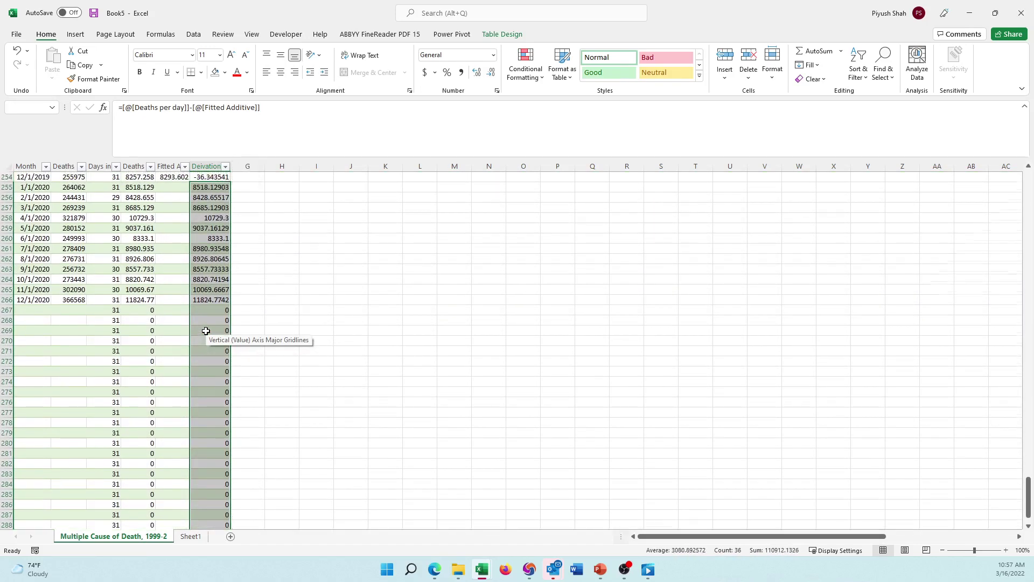
key("Delete")
key("Up")
key("ctrl+Up")
key("ctrl+Up")
key("ctrl+Up")
key("ctrl+Up")
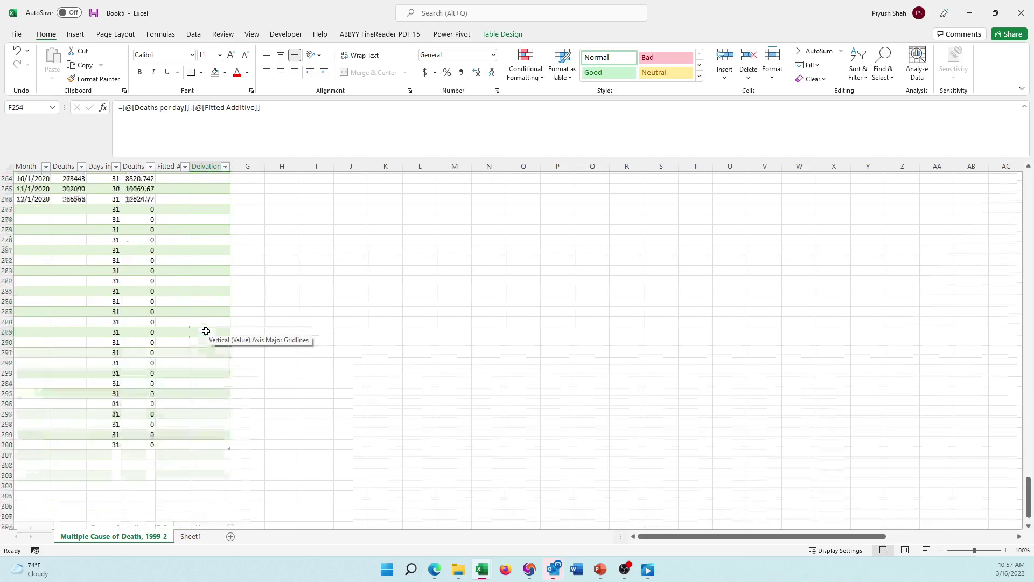
key("Down")
key("Down")
key("Down")
key("Down")
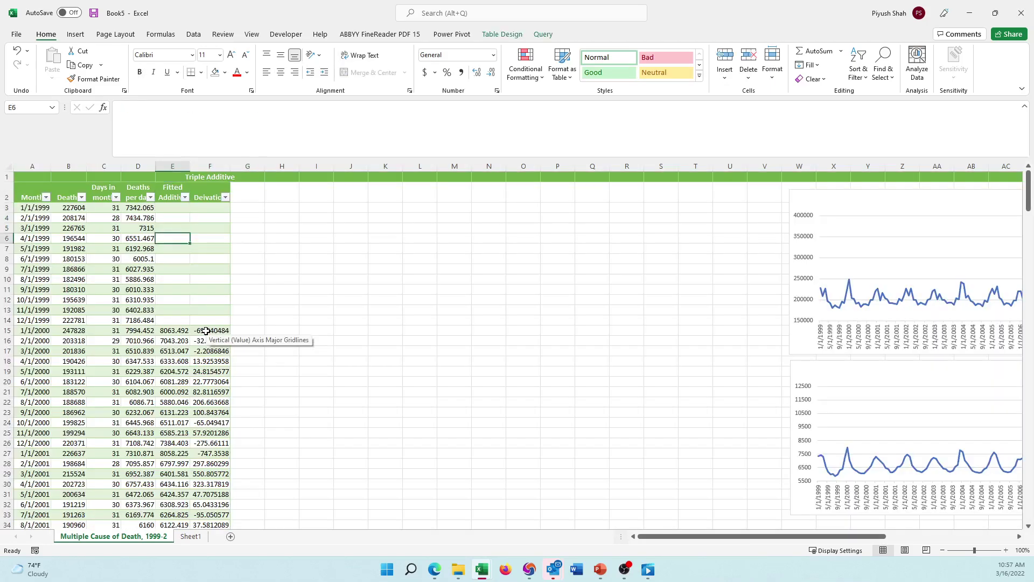
key("Right")
- Label F5 'Bias' and enter =SUM(F15:F254) in F6, giving 3558.79474
type("Bias")
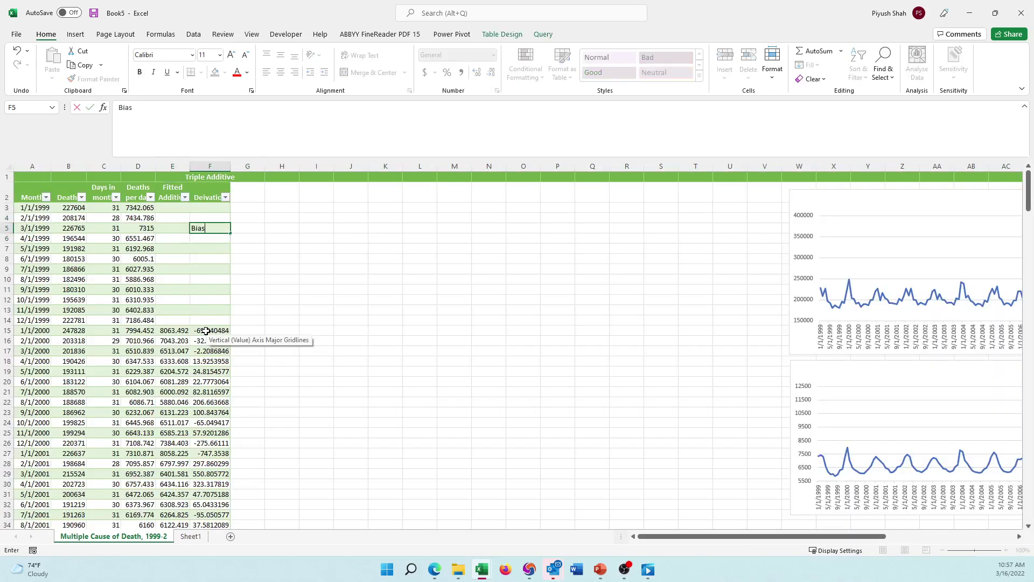
key("Return")
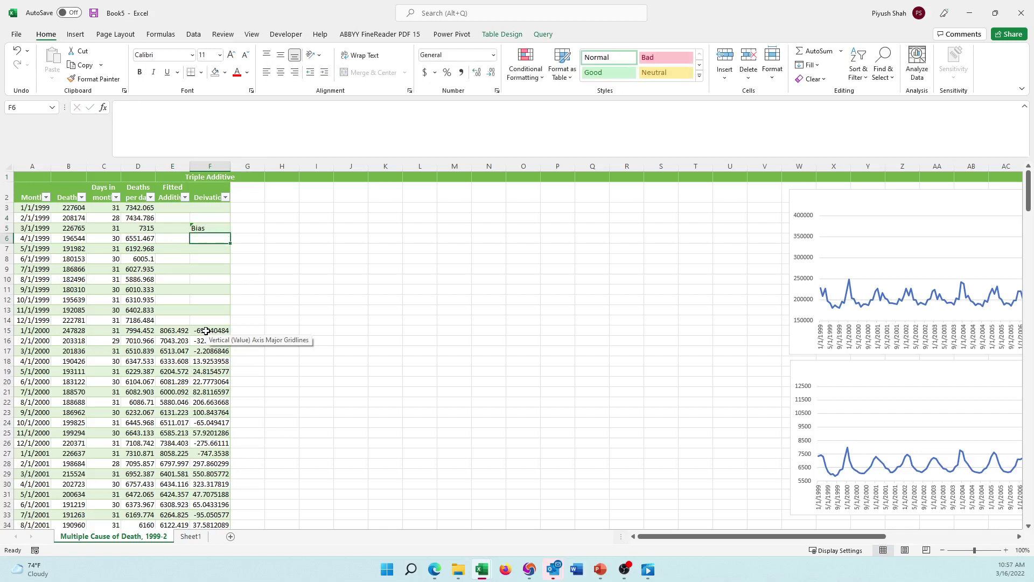
type("=s")
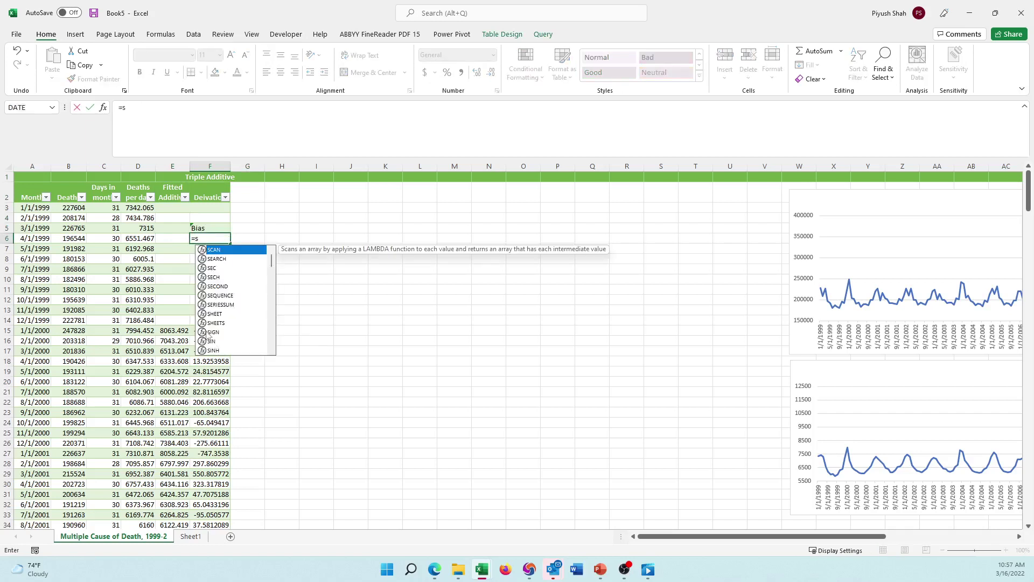
type("um(")
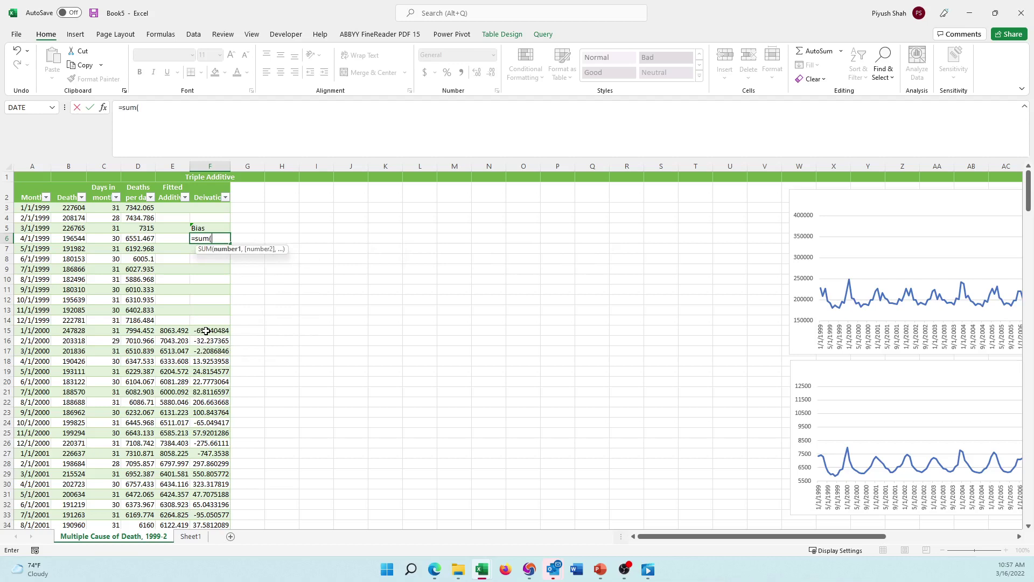
key("Down")
key("Down")
key("Down")
key("Down")
key("Down")
key("Down")
key("Down")
key("Down")
key("Down")
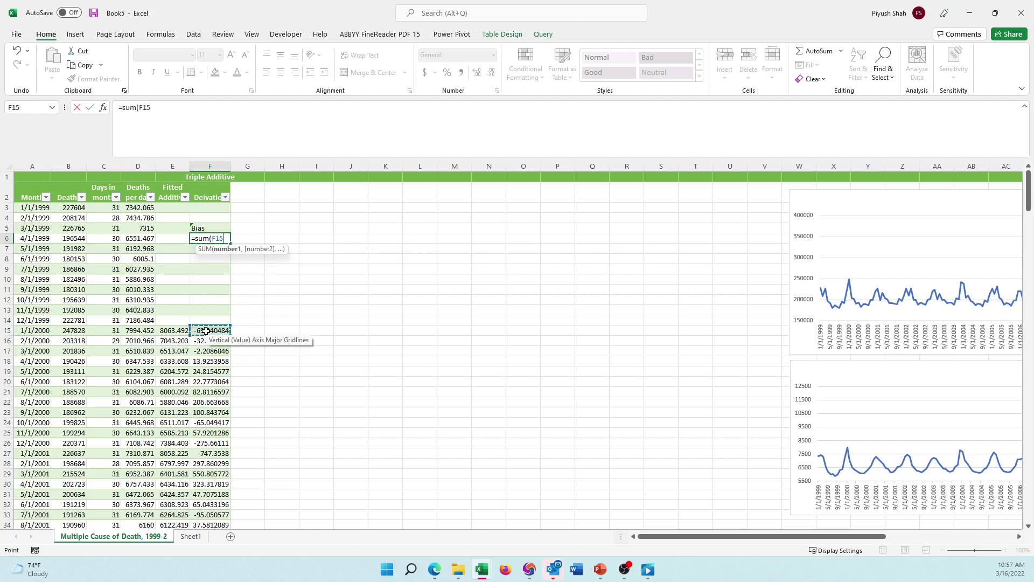
key("ctrl+shift+Down")
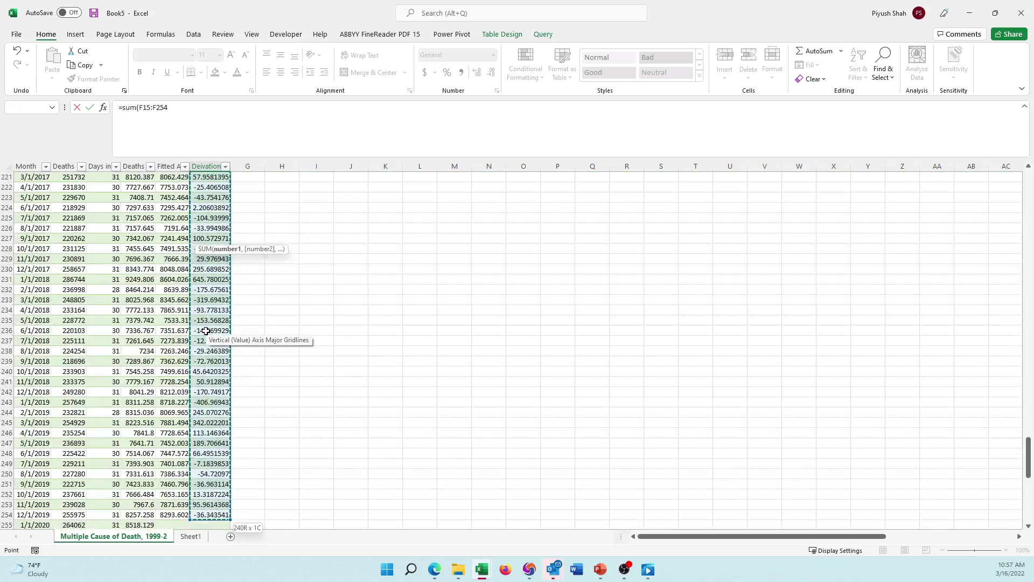
type(")")
key("Return")
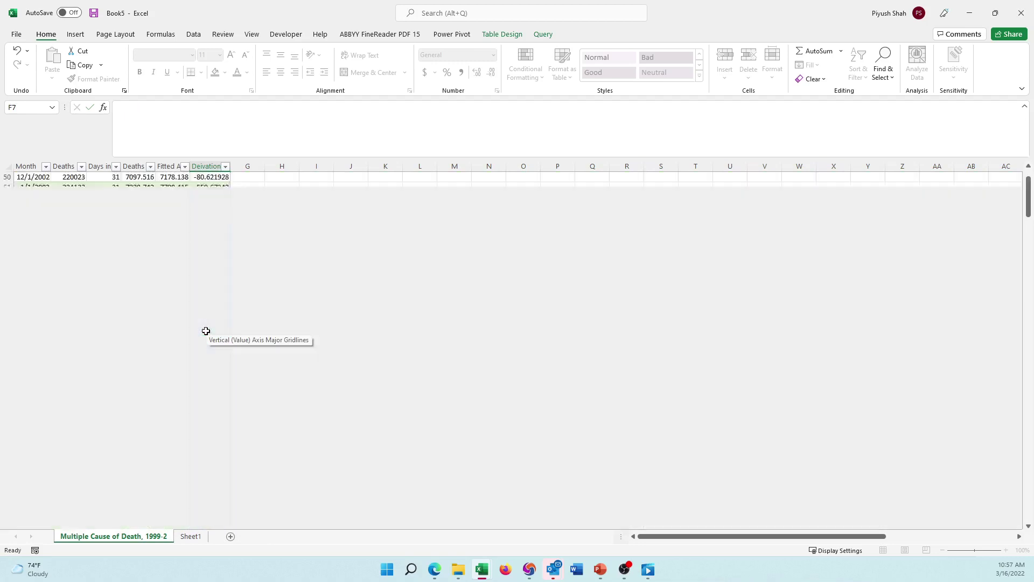
key("Up")
key("Up")
key("Up")
key("Up")
key("Up")
key("Up")
key("Down")
key("Down")
key("Down")
key("Down")
key("Down")
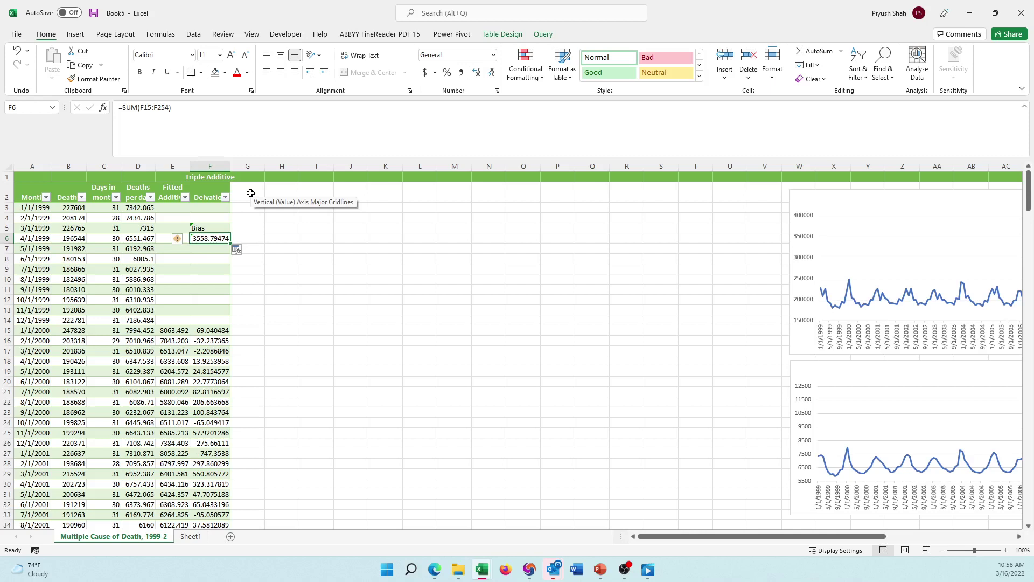
left_click(251, 193)
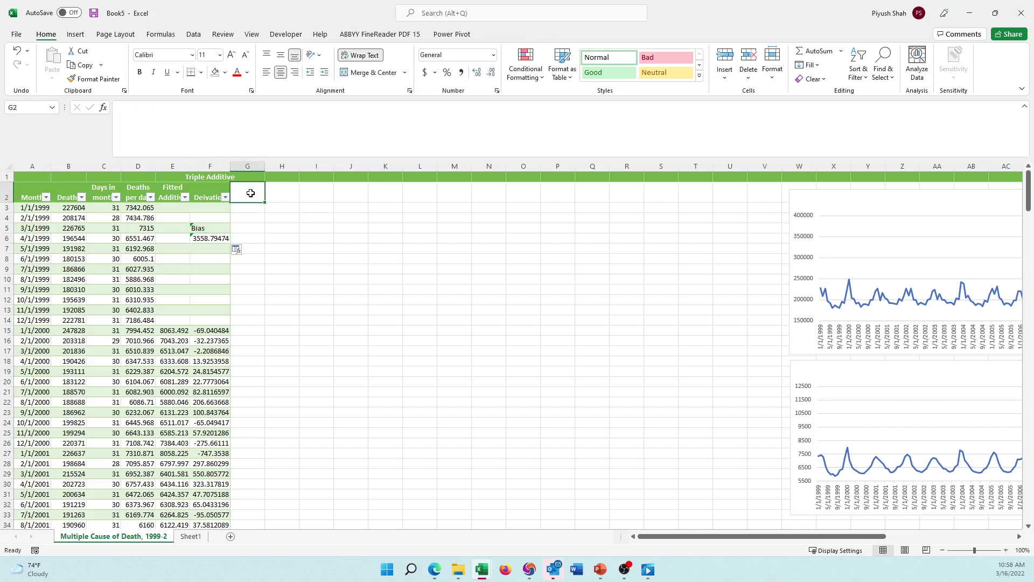
type("Ab")
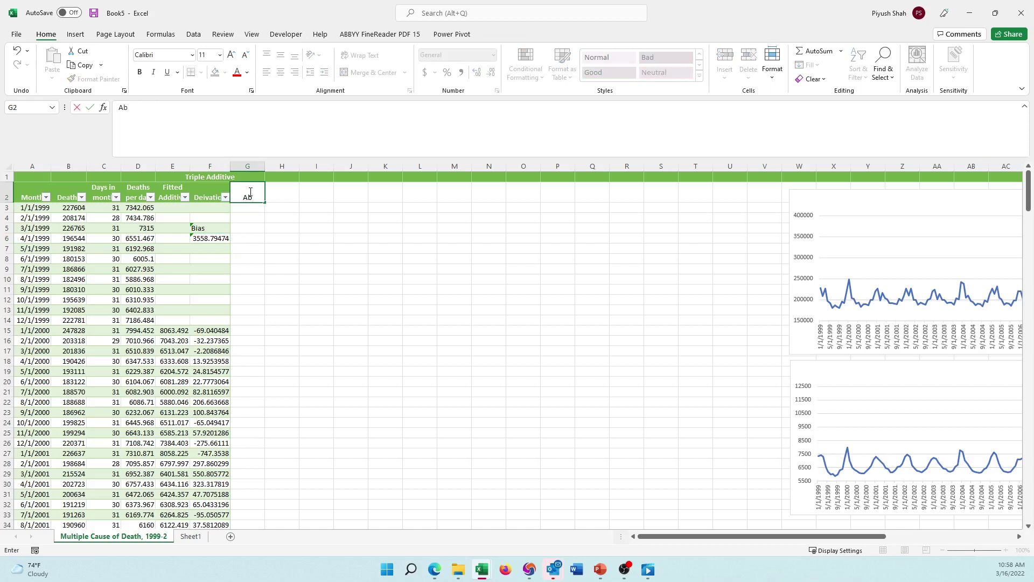
type("solute deviation")
key("Return")
key("Down")
key("Down")
key("Down")
key("Down")
key("Down")
key("Down")
key("Down")
key("Down")
key("Down")
key("Down")
key("Down")
key("Down")
key("Down")
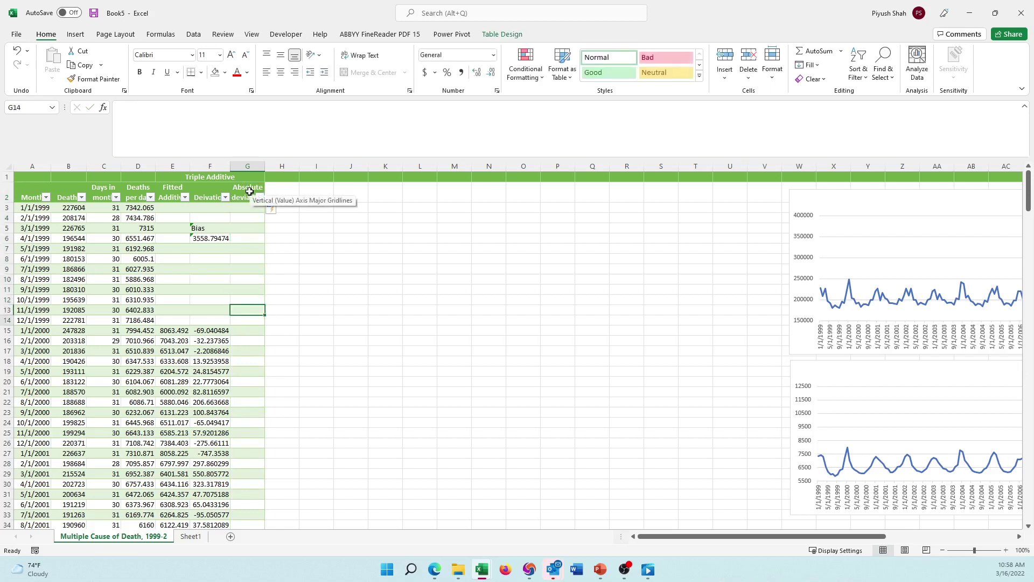
key("Up")
type("=a")
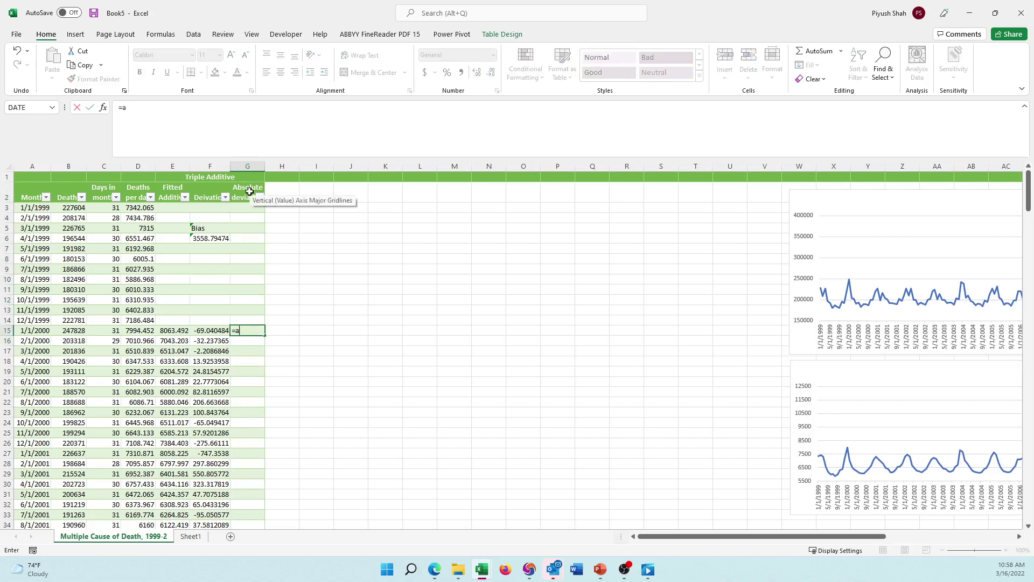
type("bs(")
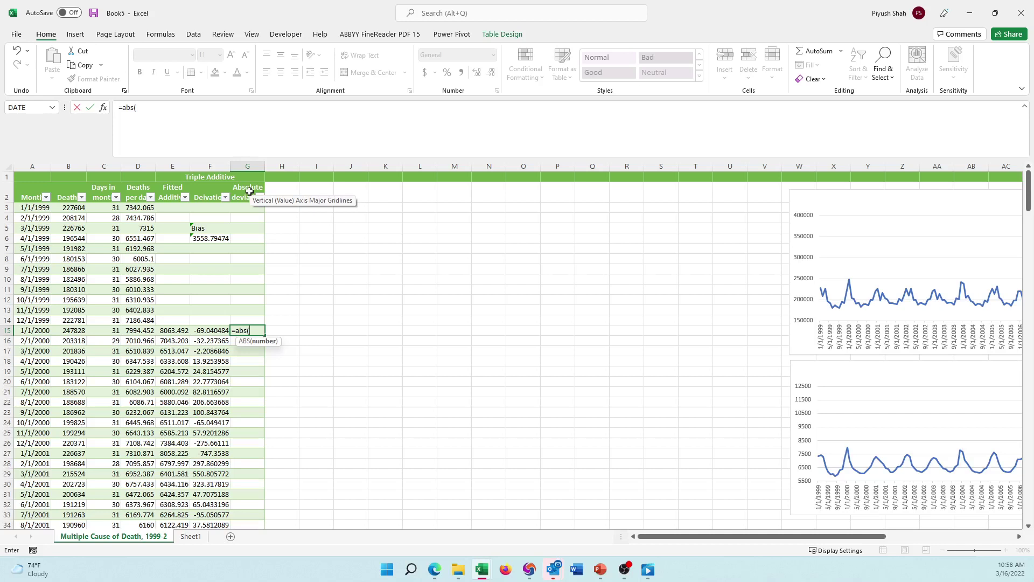
key("Left")
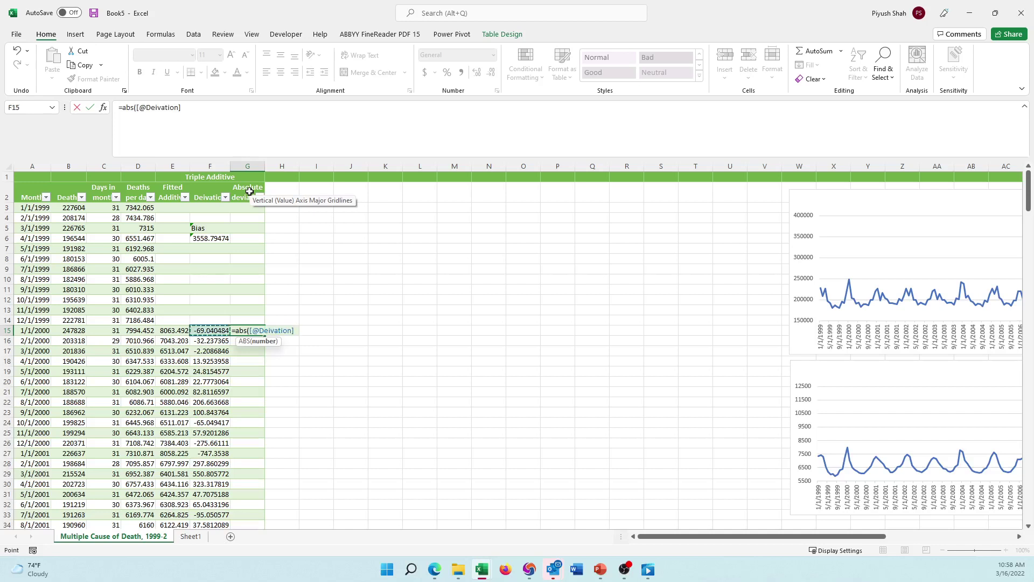
type(")")
key("Return")
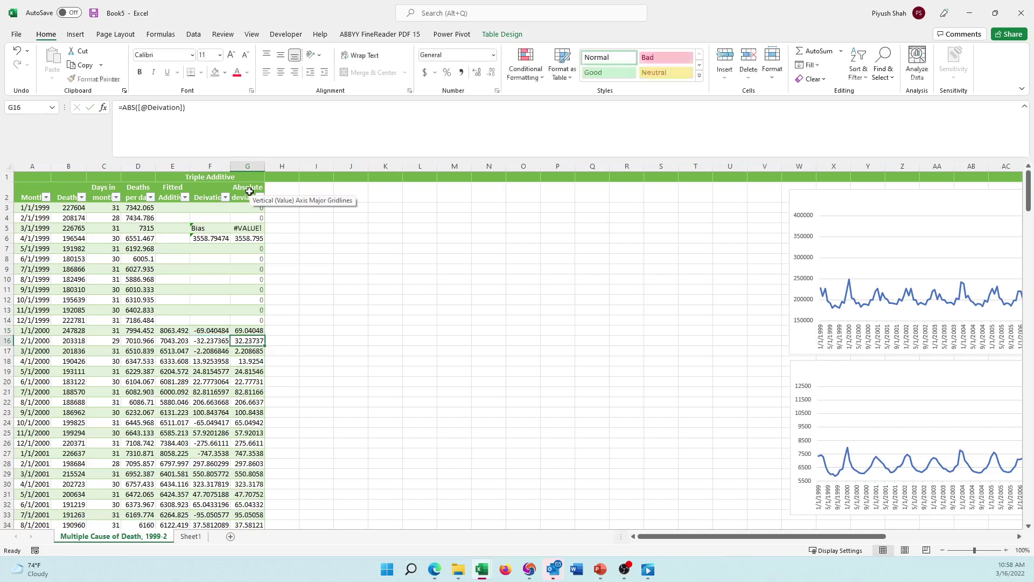
- Replace the #VALUE! error in G5 with a 'MAS-D' label
key("Up")
key("Up")
key("Up")
key("Up")
key("Up")
key("Up")
key("Up")
key("Up")
key("Up")
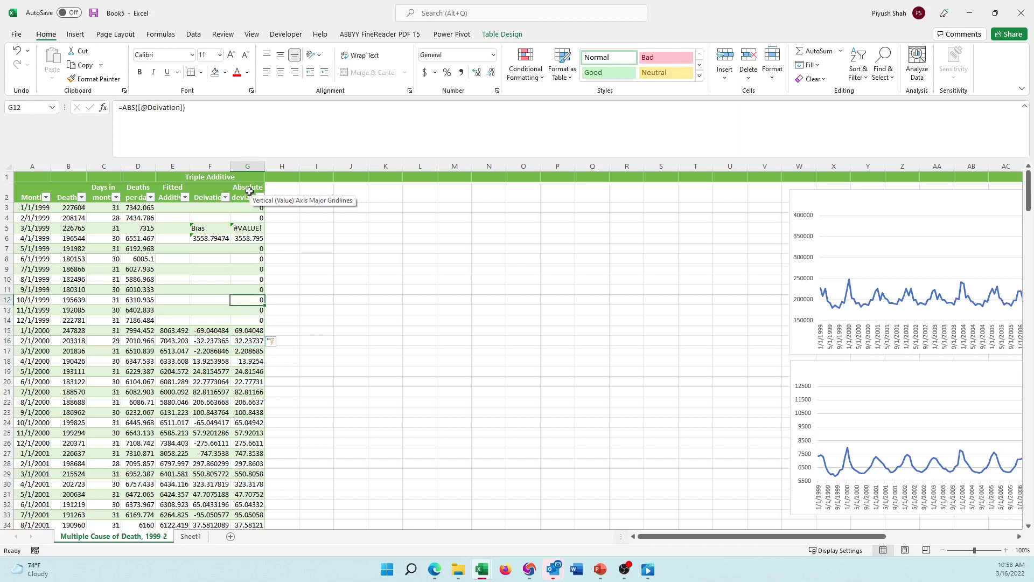
key("Up")
key("Up")
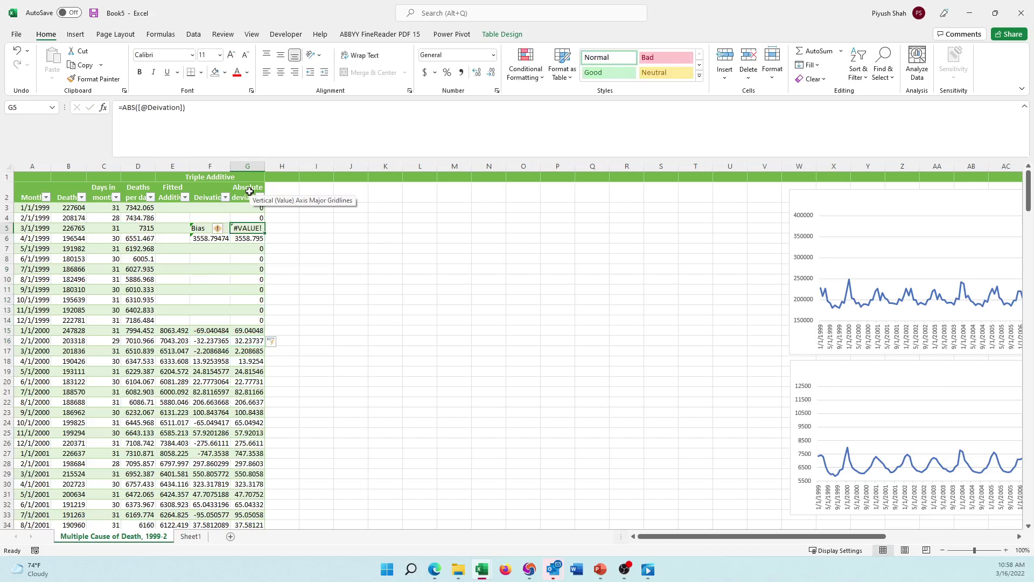
type("MAS")
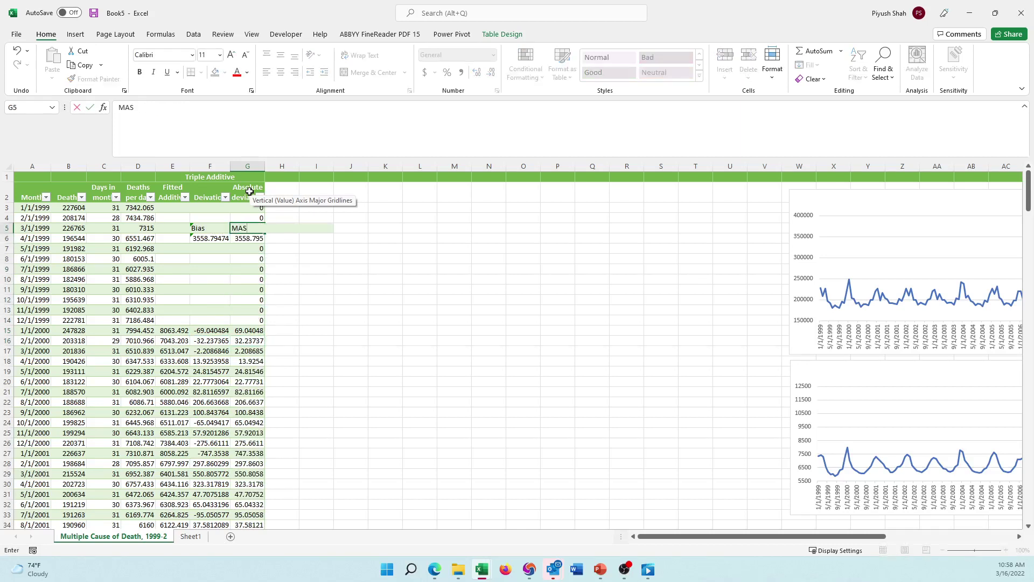
type("-D")
- Label G5 'MAD' and enter =AVERAGE(G15:G254) in G6, giving 129.4634
key("BackSpace")
key("BackSpace")
key("BackSpace")
type("D")
key("Return")
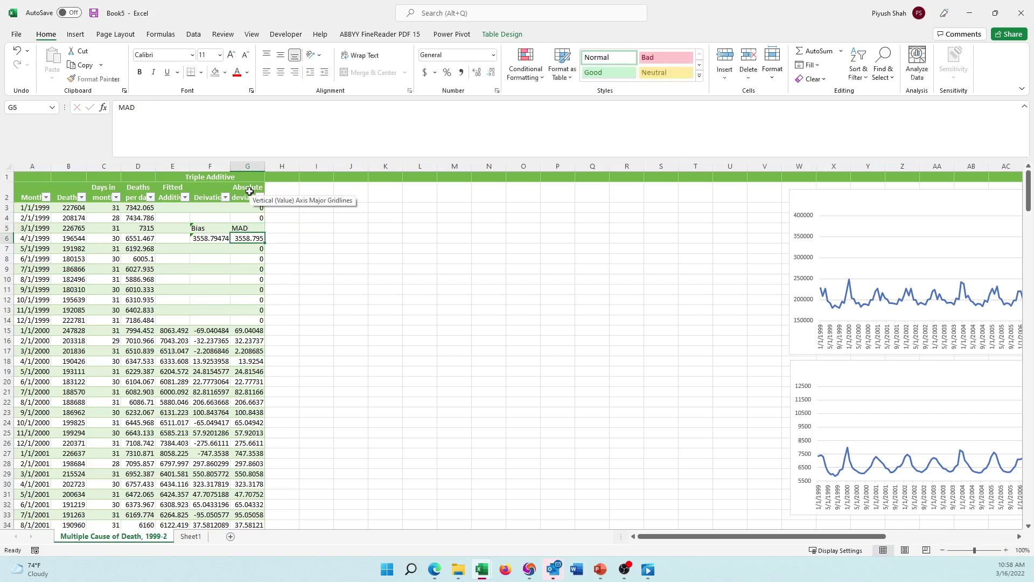
type("=")
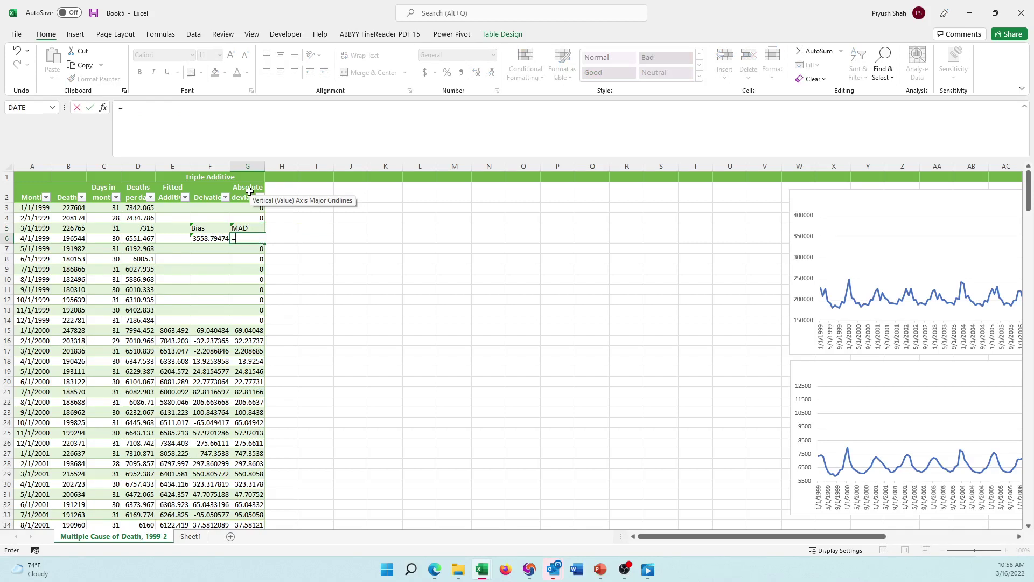
type("average")
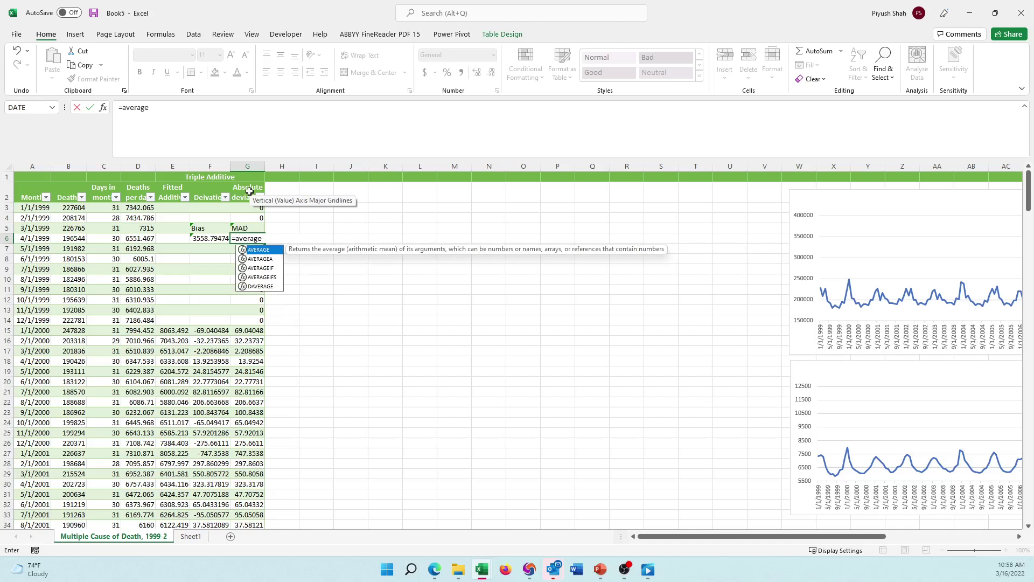
type("(")
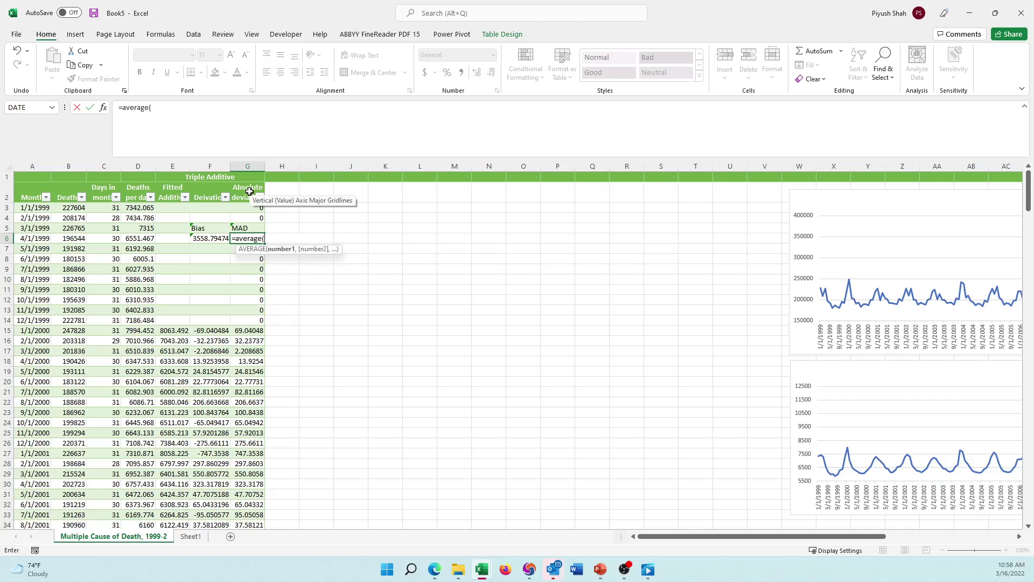
key("Down")
key("Down")
key("Down")
key("Down")
key("Down")
key("Down")
key("Down")
key("Down")
key("Down")
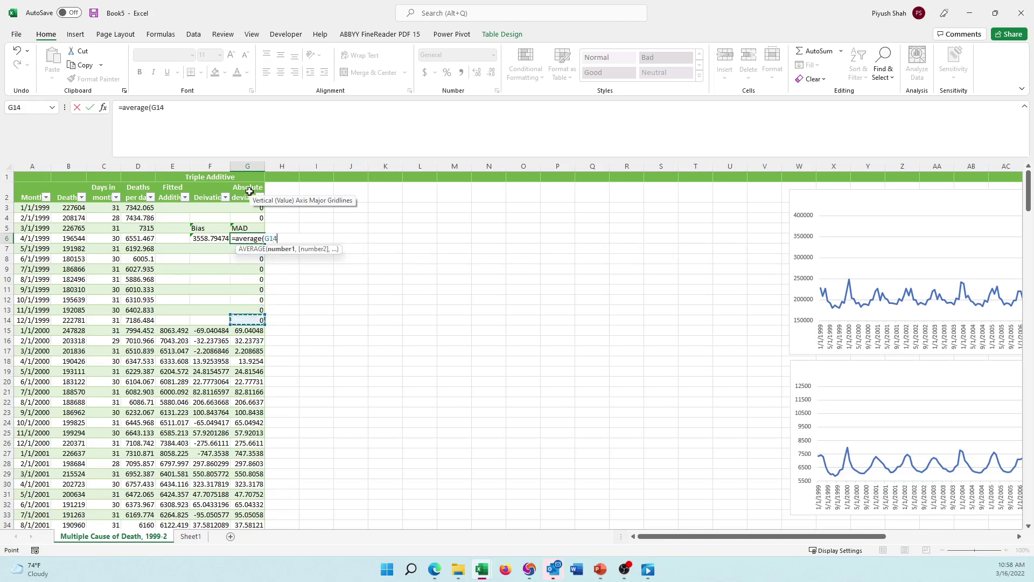
key("ctrl+shift+Down")
key("shift+Up")
key("shift+Up")
key("shift+Up")
key("shift+Up")
key("shift+Up")
key("shift+Up")
key("shift+Up")
key("shift+Up")
key("shift+Up")
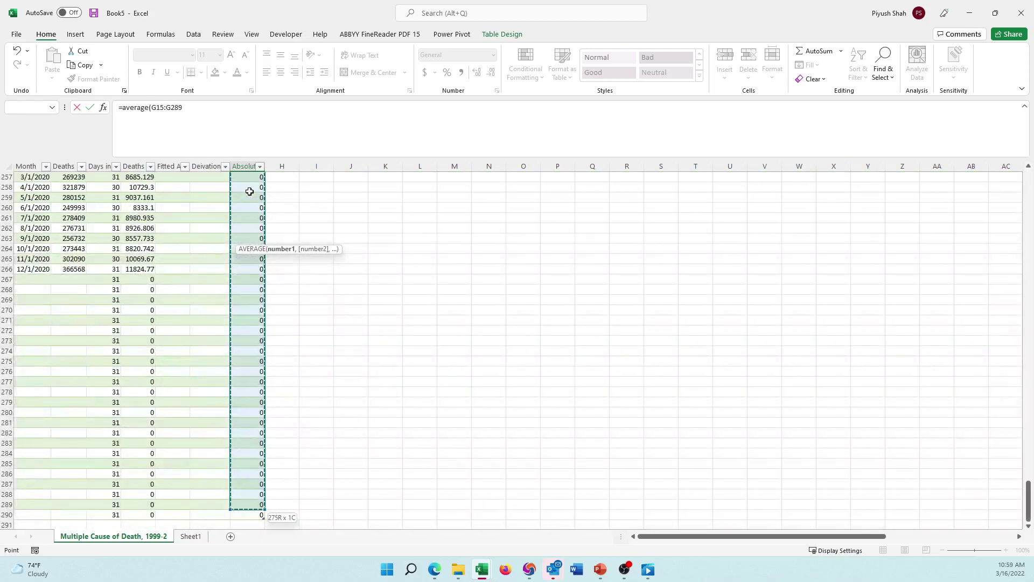
key("shift+Up")
key("shift+Up")
key("shift+Up")
key("shift+Up")
key("shift+Up")
key("shift+Up")
key("shift+Up")
key("shift+Up")
key("shift+Up")
key("shift+Up")
key("shift+Up")
key("shift+Up")
key("shift+Up")
key("shift+Up")
key("shift+Up")
key("shift+Up")
key("shift+Up")
key("shift+Up")
key("shift+Up")
key("shift+Up")
key("shift+Down")
key("shift+Down")
key("shift+Down")
key("shift+Down")
key("shift+Down")
key("shift+Down")
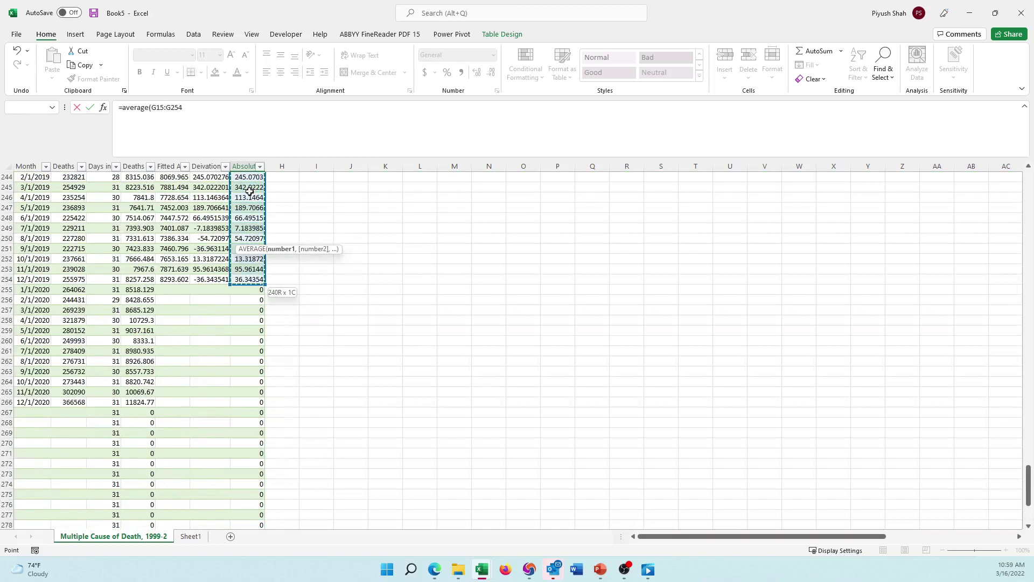
type(")")
key("Return")
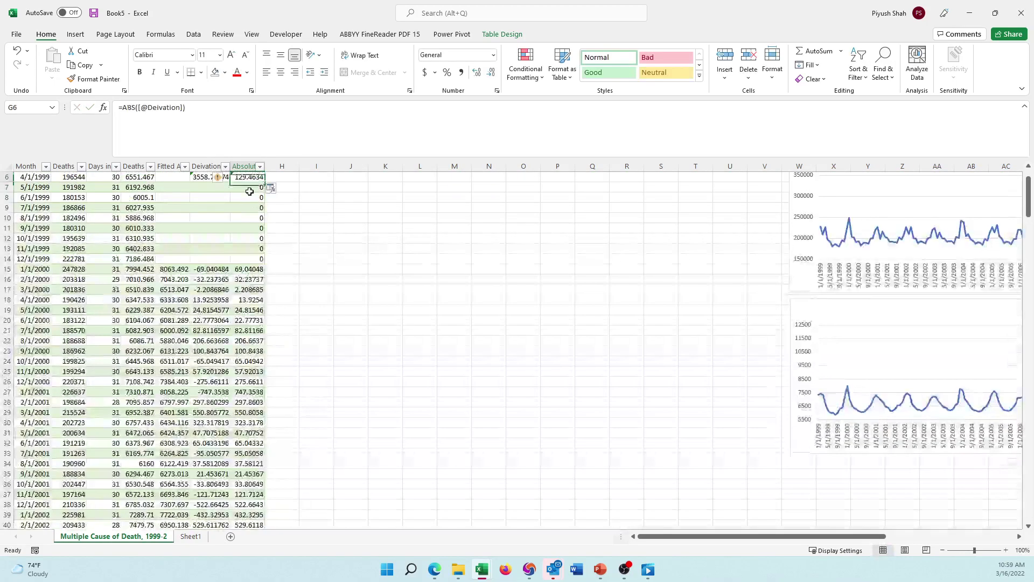
- Clear the stray zeros in G3:G4, then select the zeros in G7:G14
scroll(250, 192, "up", 1)
left_click(249, 188)
key("Up")
scroll(250, 192, "up", 1)
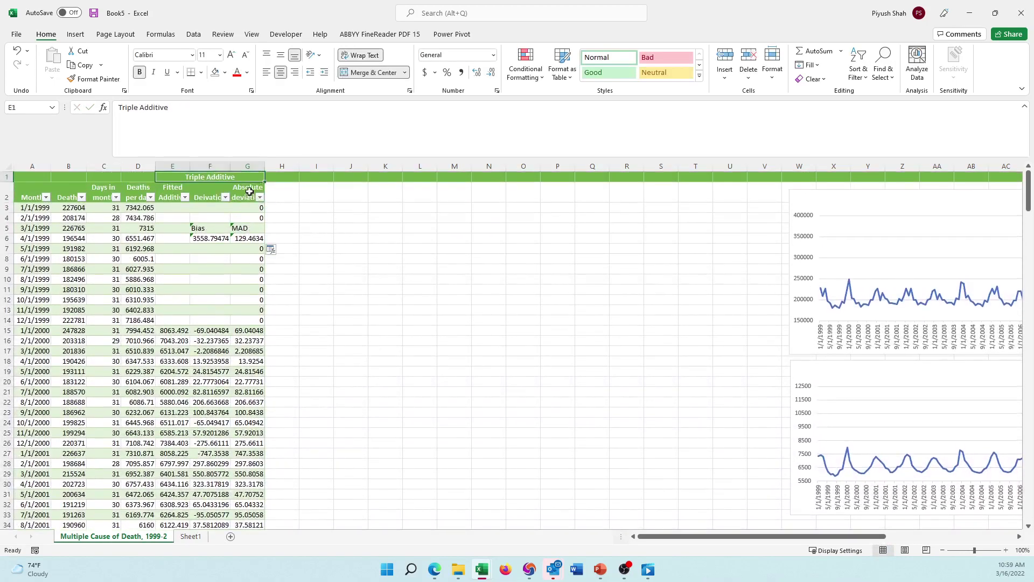
key("shift+Down")
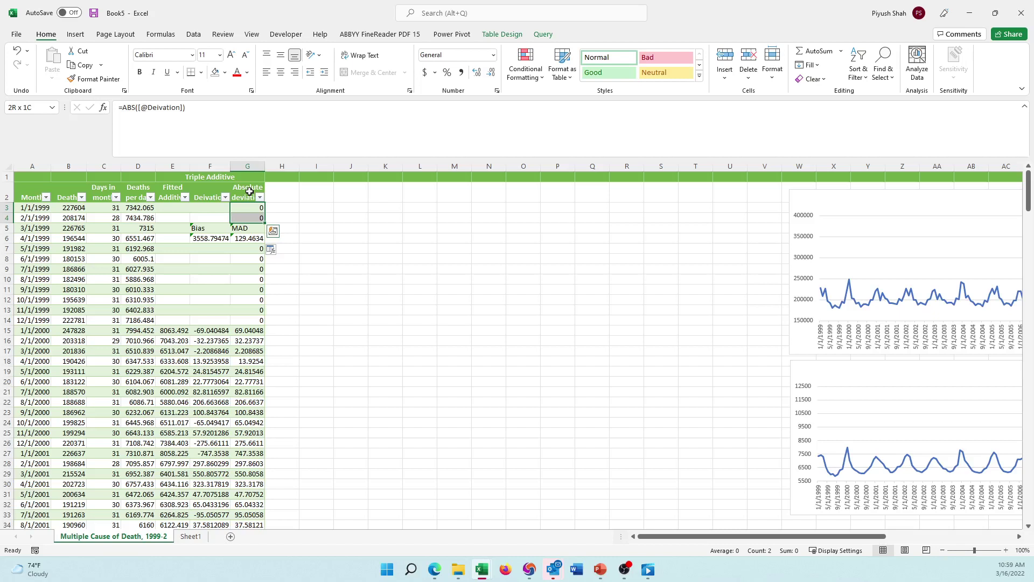
key("Delete")
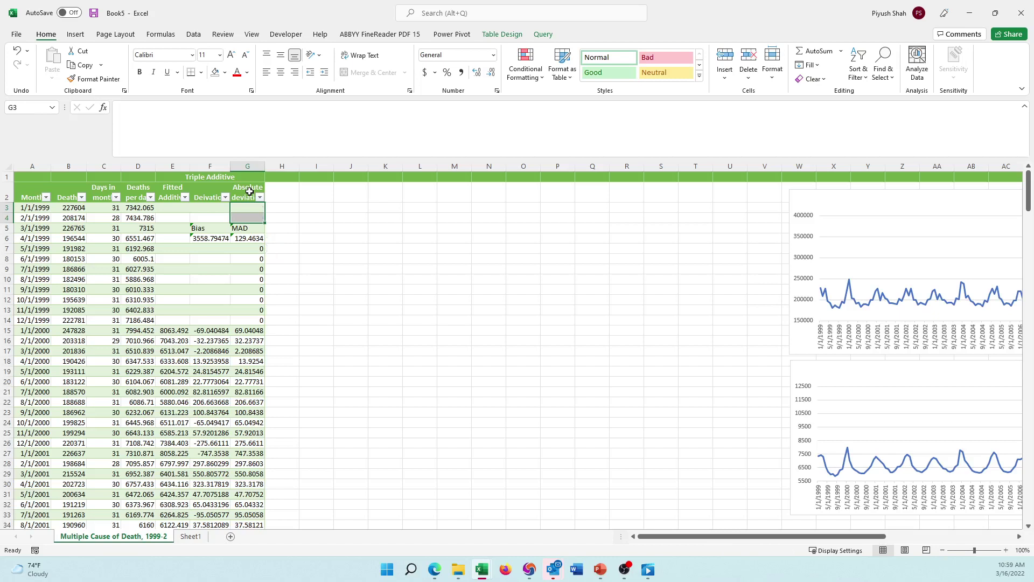
key("Down")
key("Down")
key("Down")
key("Down")
key("shift+Down")
key("shift+Down")
key("shift+Down")
key("shift+Down")
key("shift+Down")
key("shift+Down")
key("shift+Down")
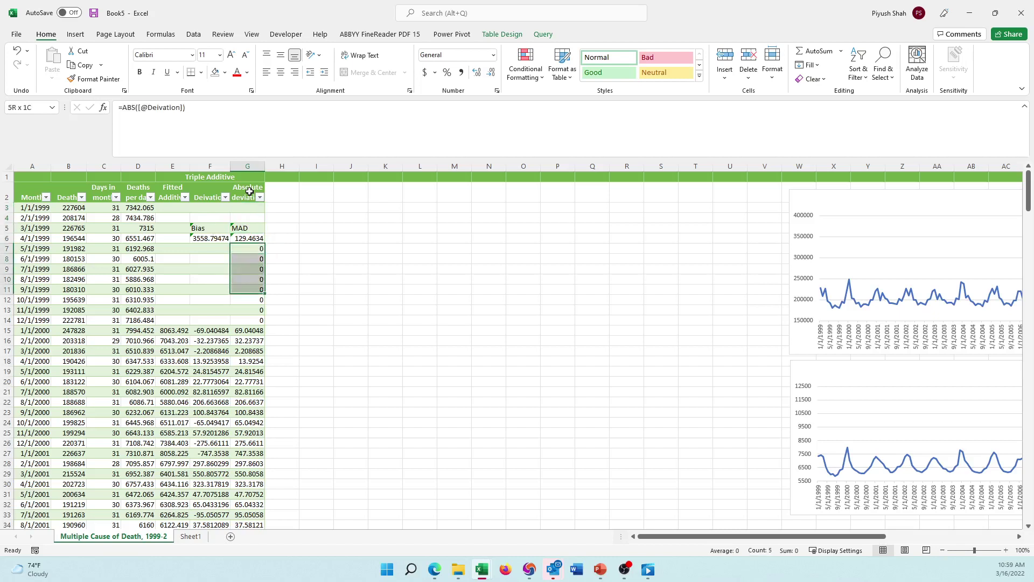
- Delete the zeros in G7:G14 and in the trailing rows below the 2019 data
key("Delete")
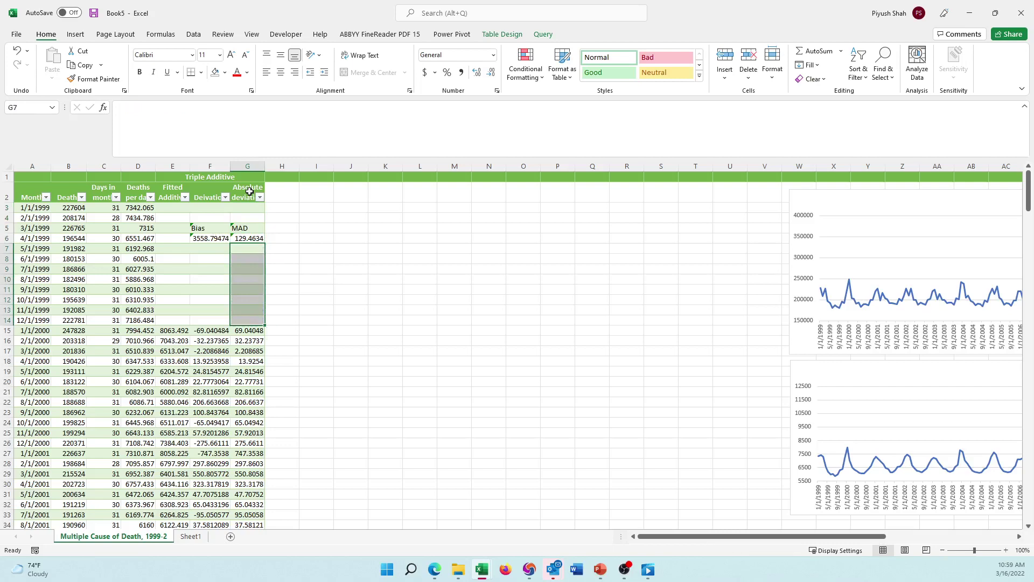
key("Down")
key("Down")
key("Down")
key("Down")
key("Down")
key("Down")
key("Down")
key("Down")
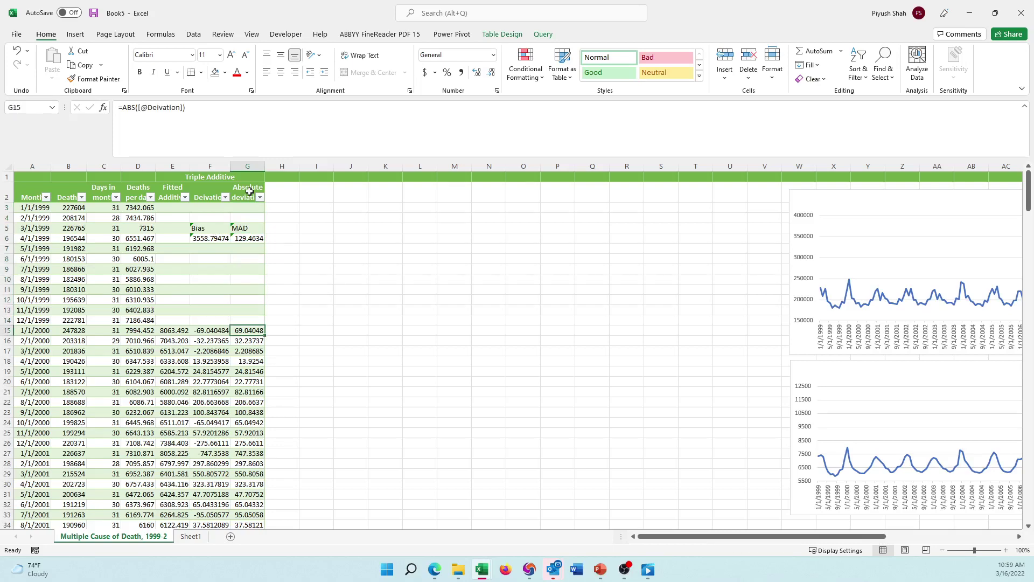
key("ctrl+Down")
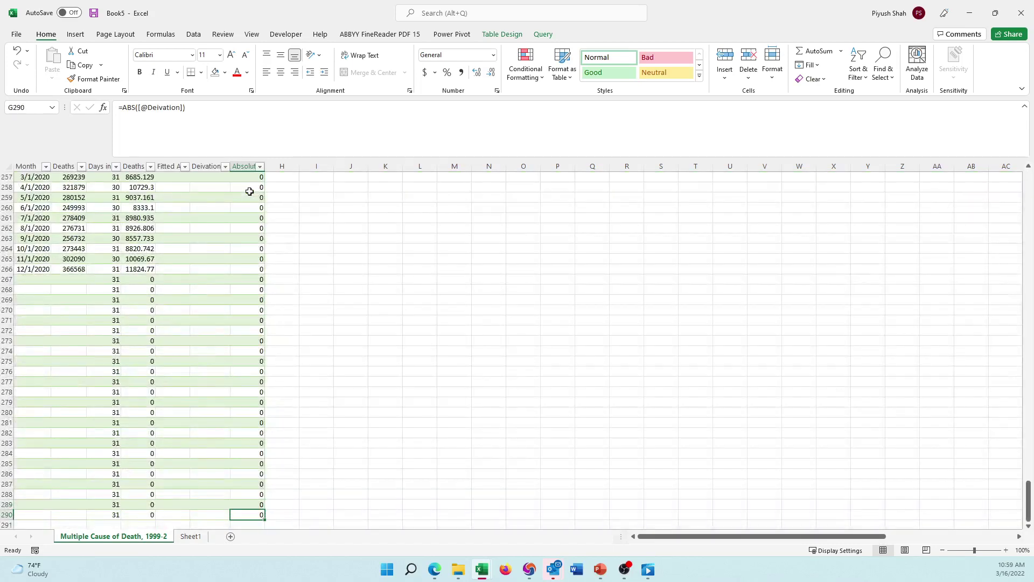
key("shift+Up")
key("shift+Up")
key("shift+Up")
key("shift+Up")
key("shift+Up")
key("shift+Up")
key("shift+Up")
key("shift+Up")
key("shift+Up")
key("shift+Up")
key("shift+Up")
key("shift+Up")
key("shift+Up")
key("shift+Up")
key("shift+Up")
key("shift+Up")
key("shift+Up")
key("shift+Up")
key("shift+Up")
key("shift+Up")
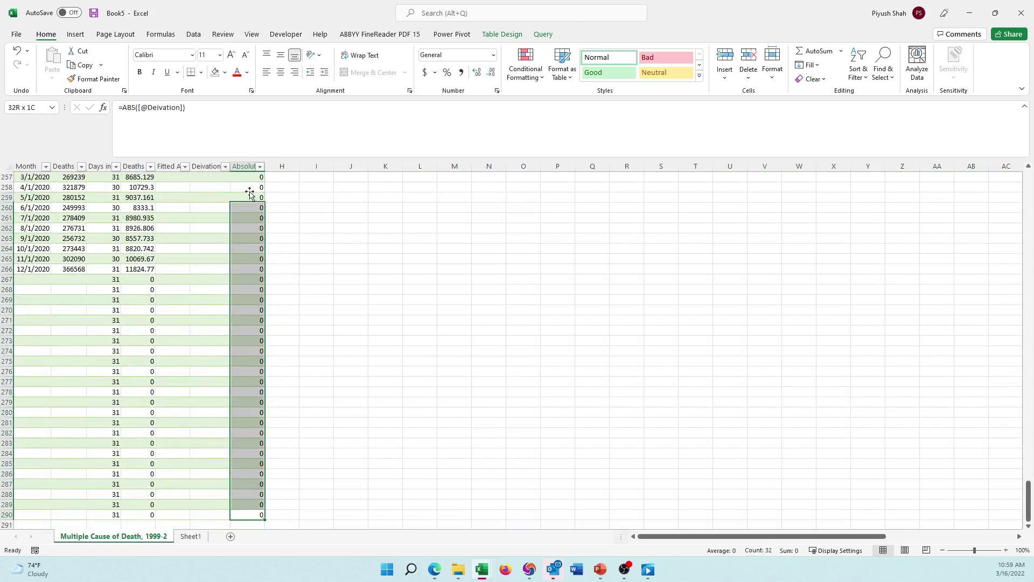
key("shift+Down")
key("shift+Down")
key("shift+Down")
key("shift+Down")
key("Delete")
key("shift+Down")
key("shift+Down")
key("shift+Down")
key("shift+Down")
key("shift+Down")
key("shift+Down")
key("shift+Down")
key("shift+Down")
key("shift+Down")
key("shift+Down")
key("shift+Down")
key("shift+Down")
key("shift+Down")
key("shift+Down")
key("shift+Down")
key("shift+Down")
key("shift+Down")
key("shift+Down")
key("shift+Down")
key("shift+Down")
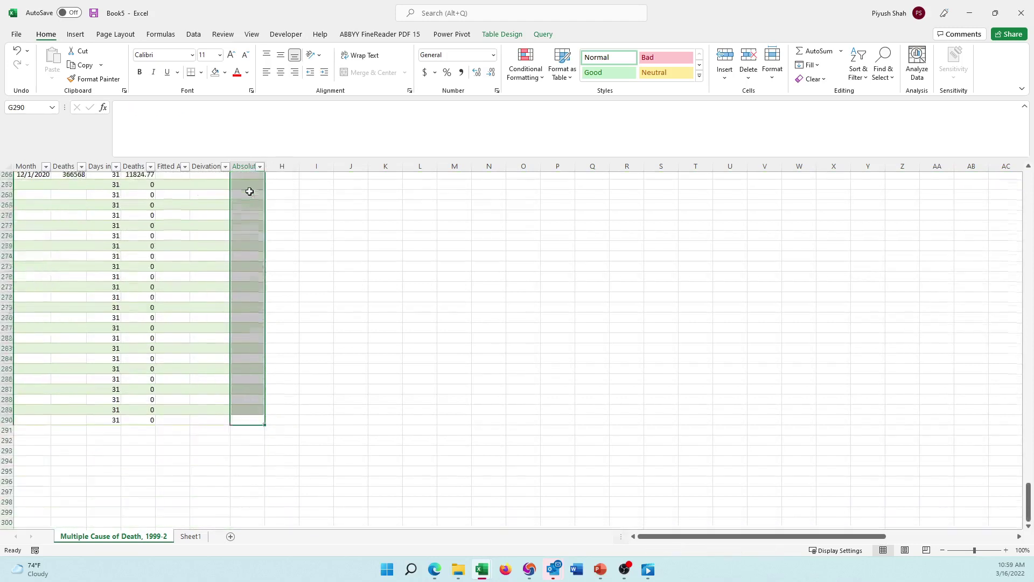
key("Up")
key("Up")
key("Up")
key("Up")
key("Up")
key("Up")
key("Up")
key("Up")
key("Up")
key("Up")
key("Up")
key("Up")
key("Up")
key("Up")
key("Up")
key("Up")
key("Up")
key("Up")
key("Up")
key("Up")
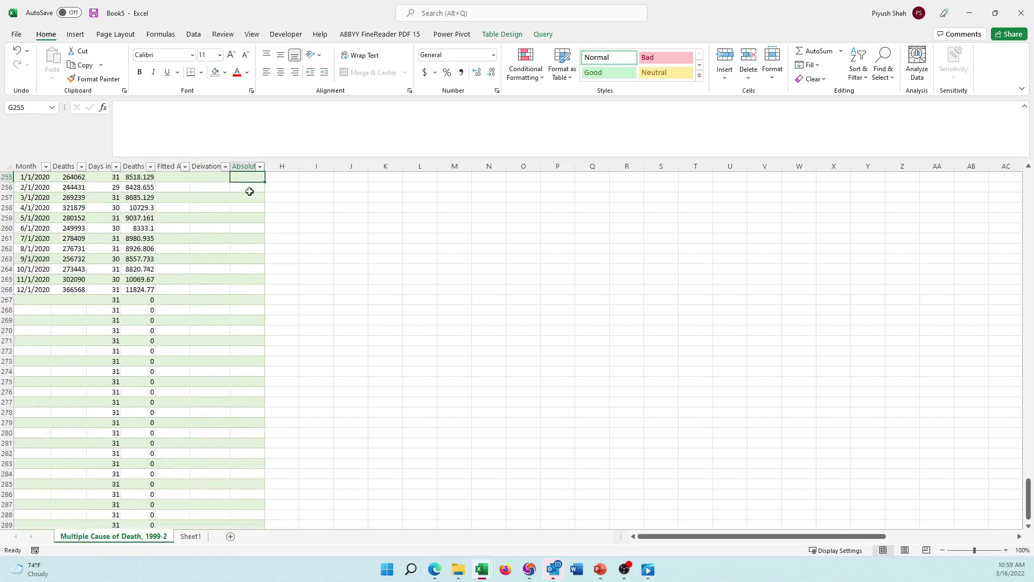
key("ctrl+Up")
key("ctrl+Up")
key("ctrl+Up")
key("ctrl+Up")
key("ctrl+Up")
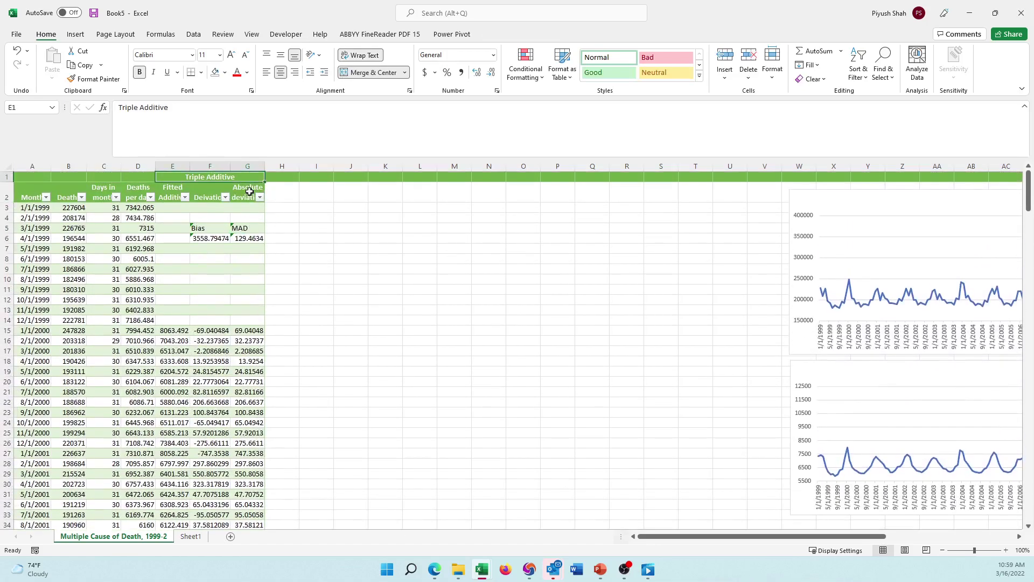
- Copy the Triple Additive heading into H1 and change it to 'Triple Multiplicative'
key("ctrl+c")
key("Right")
key("ctrl+v")
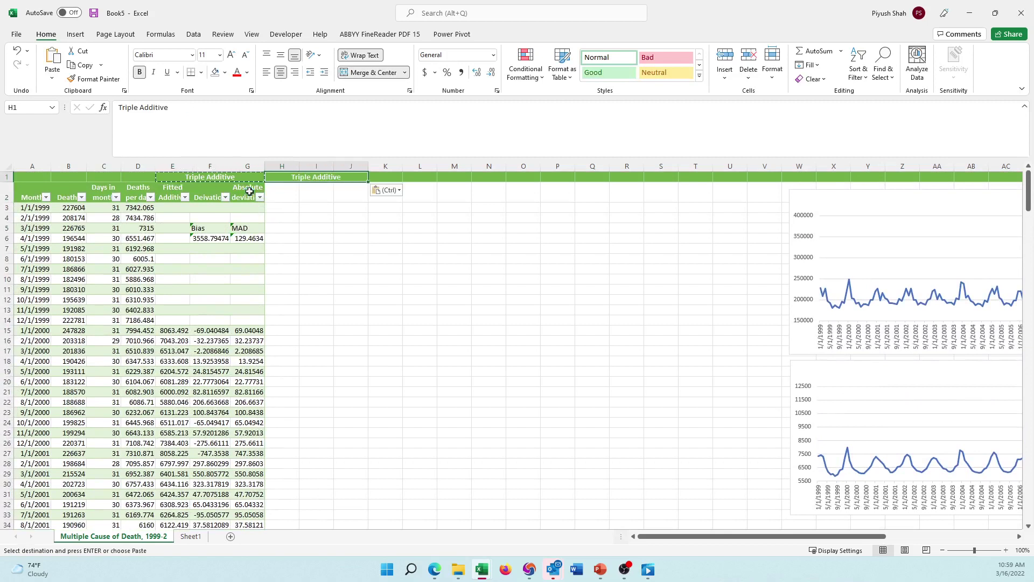
key("F2")
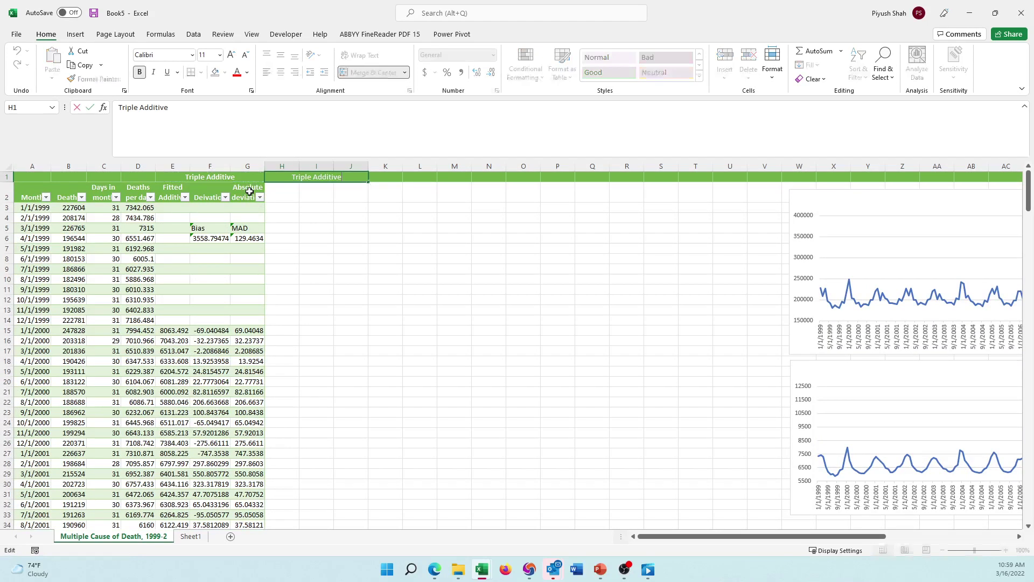
key("BackSpace")
key("BackSpace")
key("BackSpace")
key("BackSpace")
key("BackSpace")
key("BackSpace")
key("BackSpace")
key("BackSpace")
type("Multiplicative")
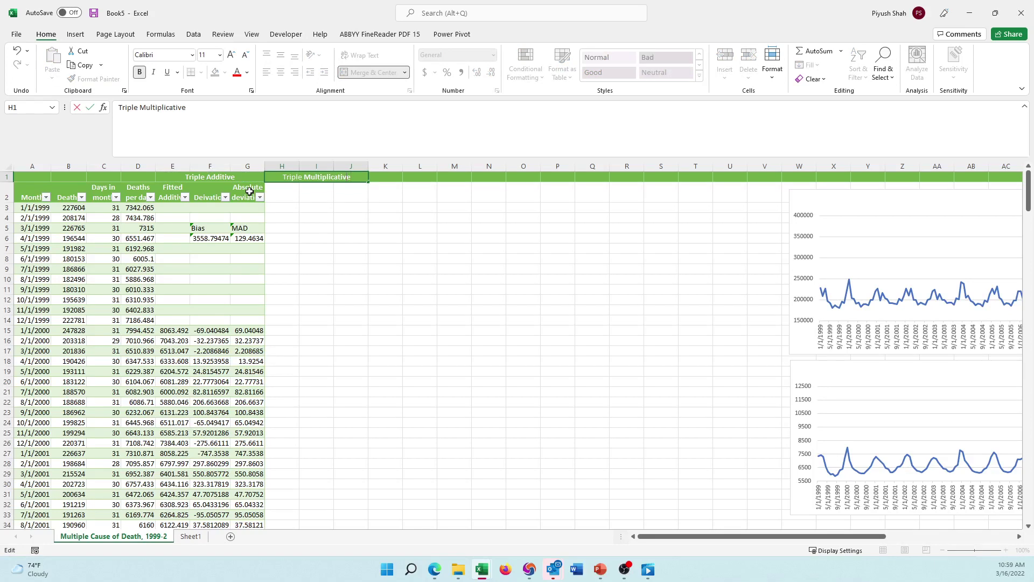
key("Return")
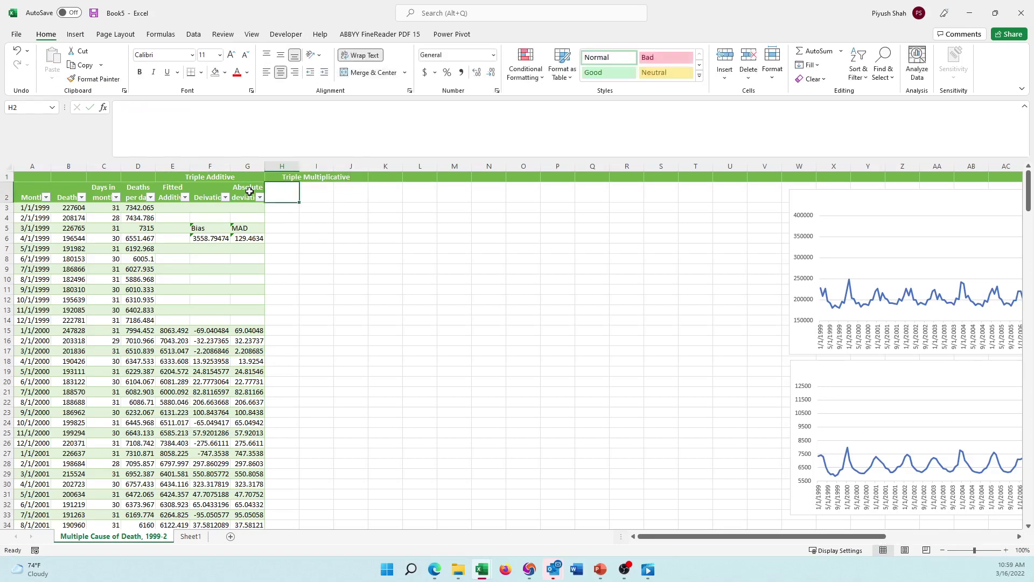
- Add headers 'Fitted multiplicative', 'Deviation' and 'Absolute deviation' in H2:J2, widening columns H–J
type("Fitted mul")
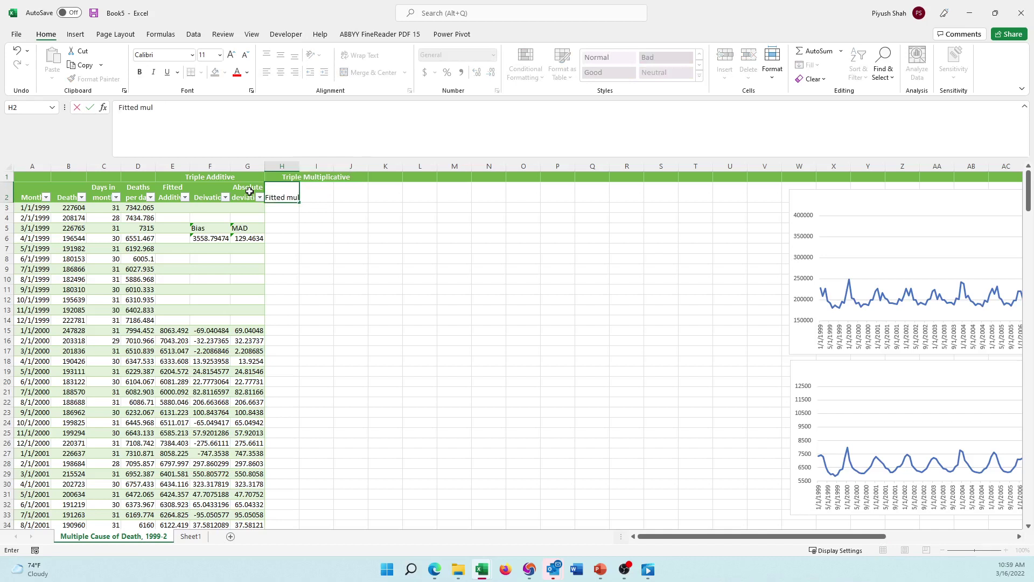
type("tiplicative")
key("Tab")
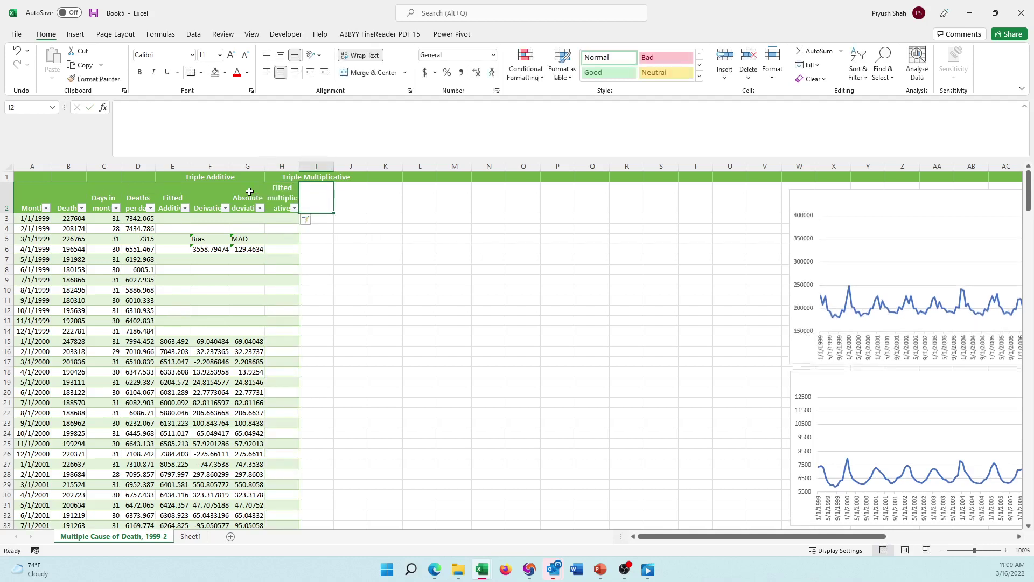
left_click_drag(301, 168, 317, 166)
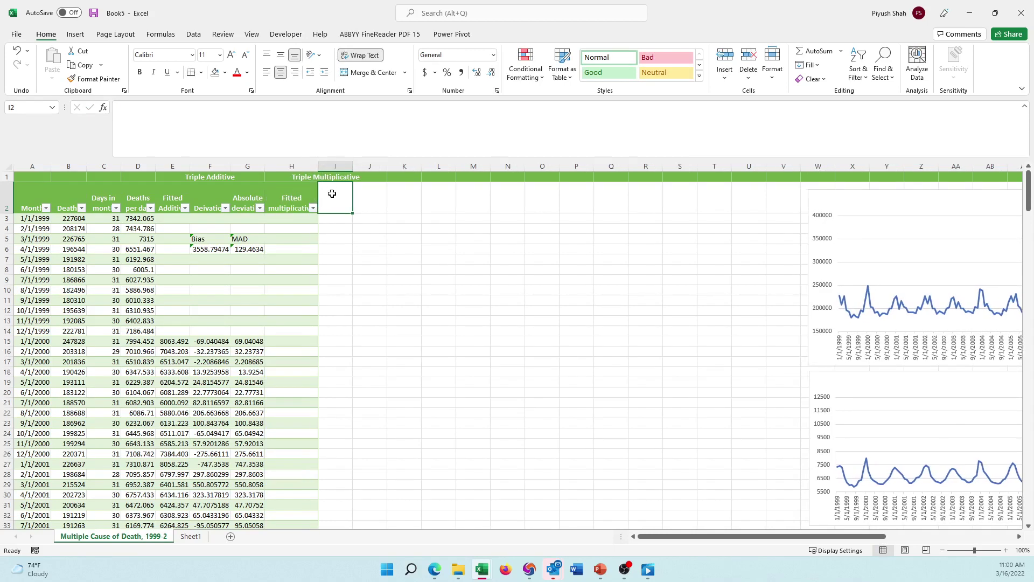
type("A")
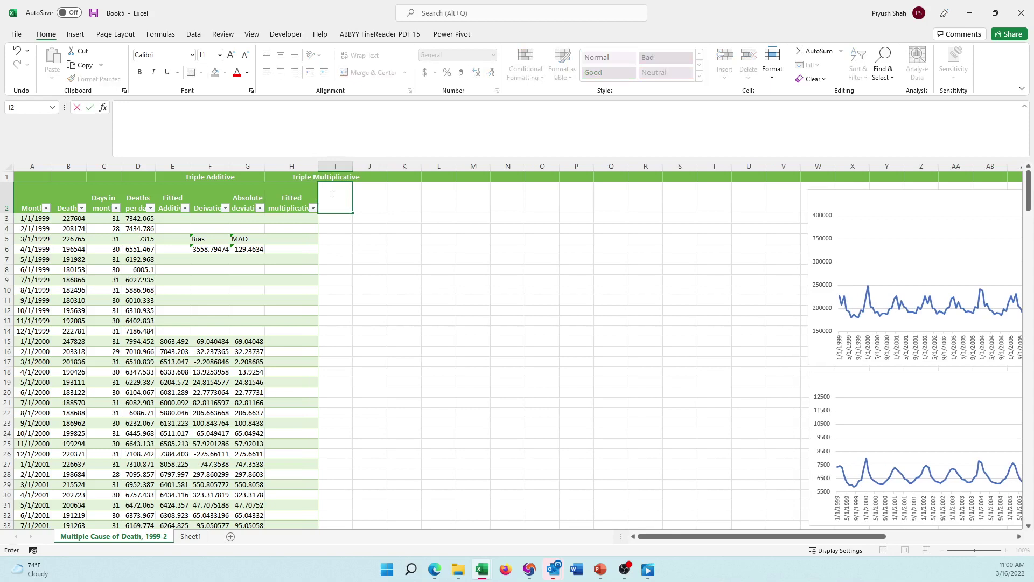
type("eviation")
key("Return")
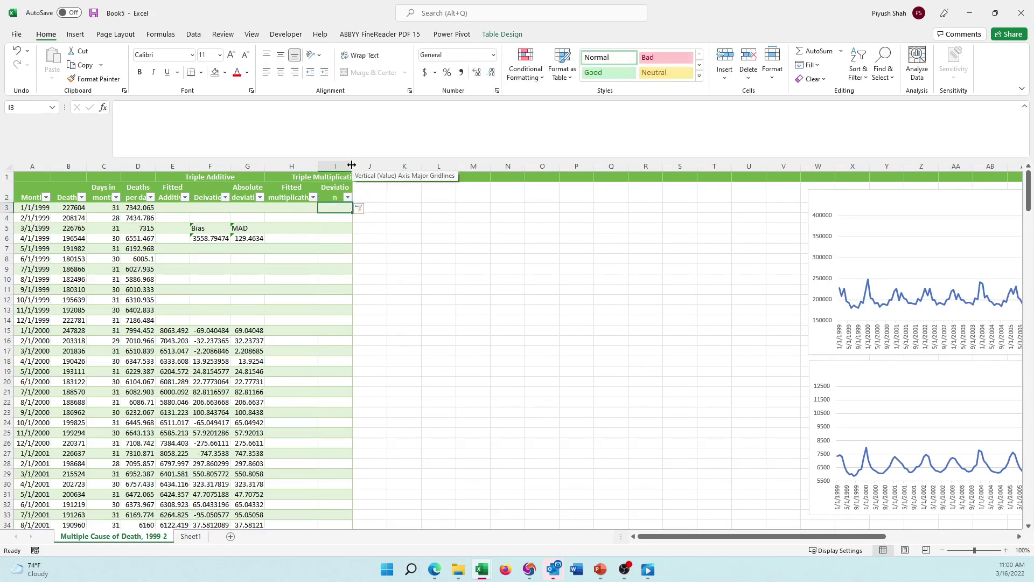
left_click_drag(352, 165, 355, 165)
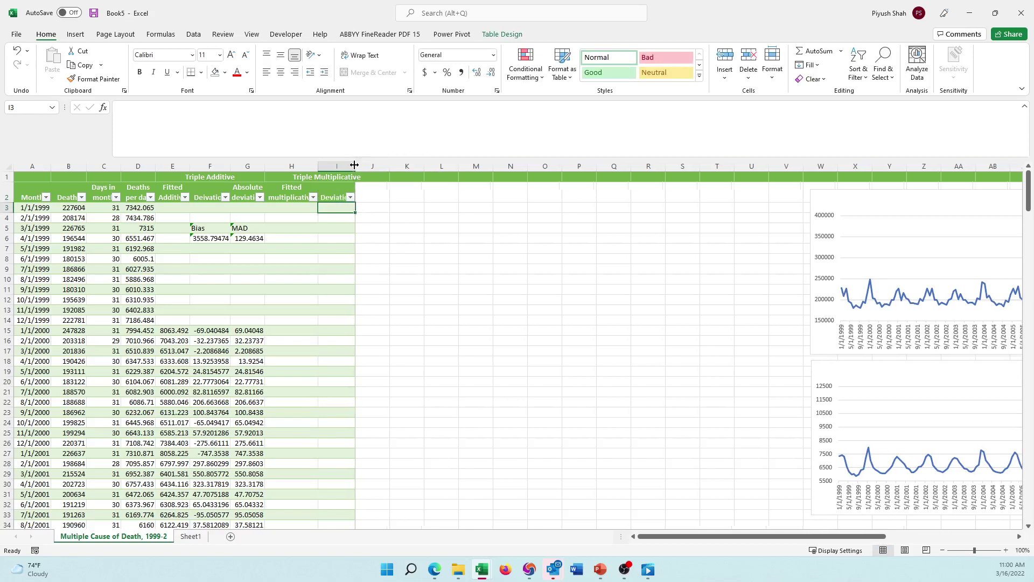
left_click(367, 192)
type("Absolu")
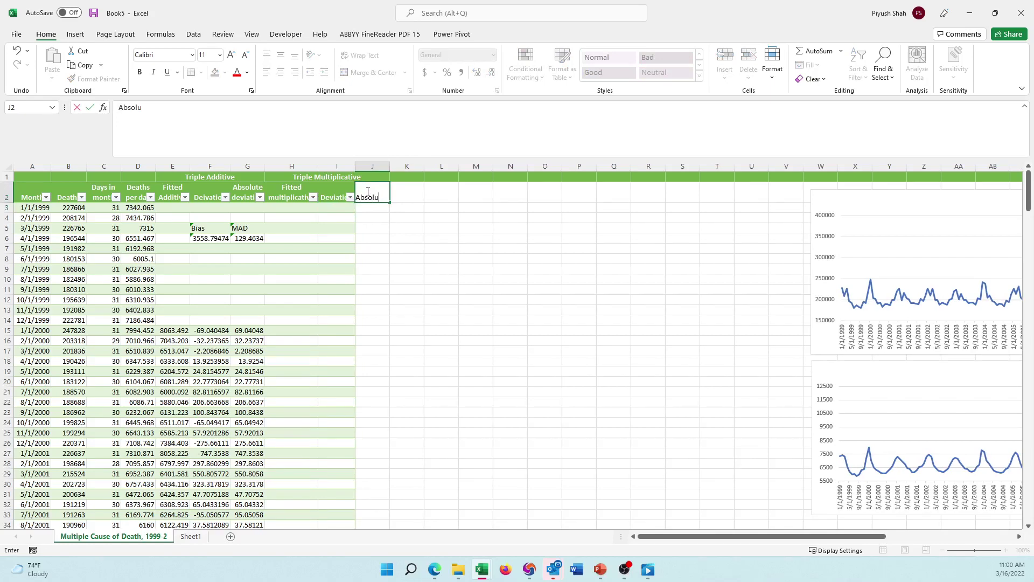
type("te deviation")
key("Return")
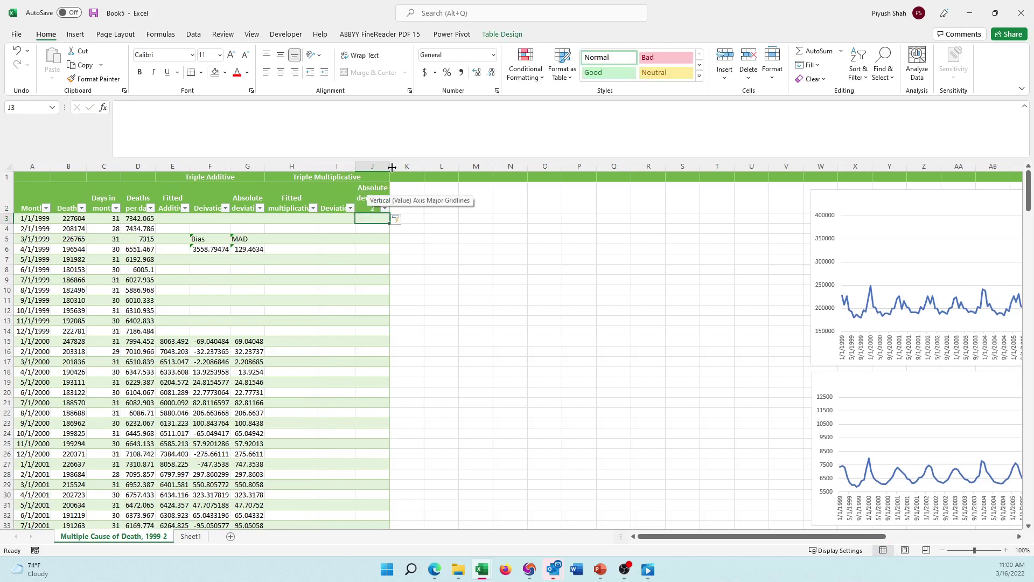
left_click_drag(392, 168, 401, 167)
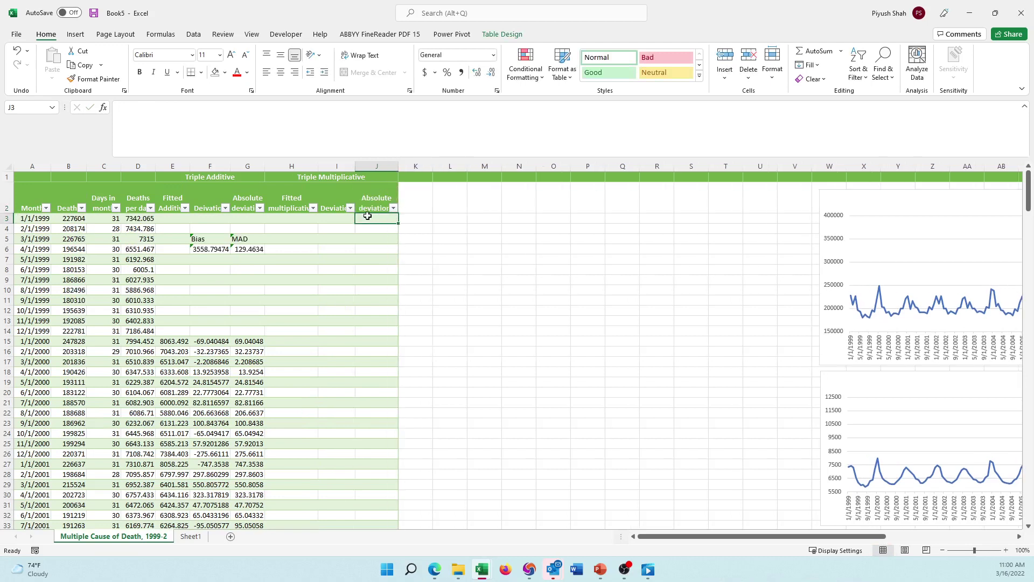
left_click(341, 251)
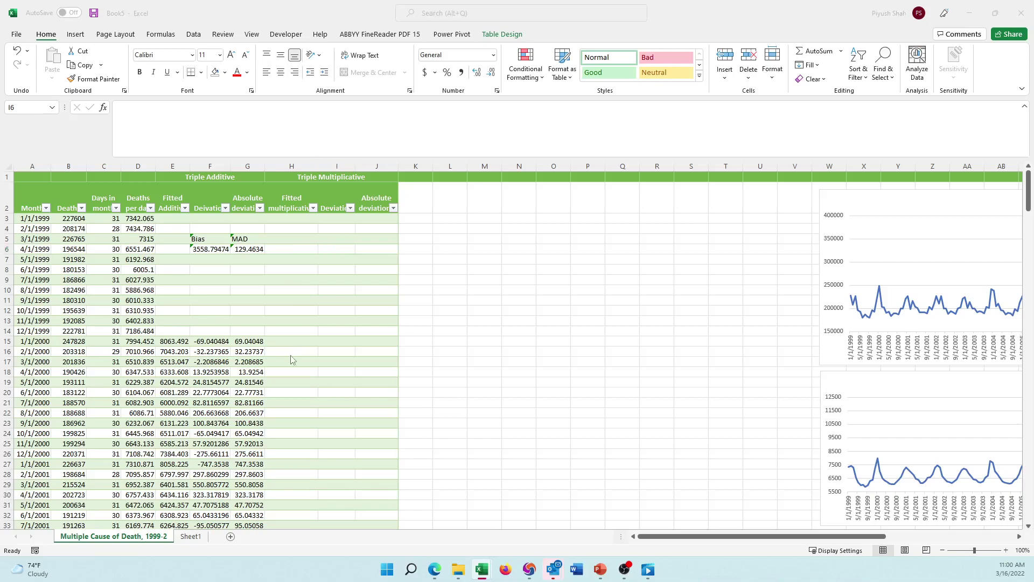
- On Wessa.net, switch the seasonality type to multiplicative and recompute the exponential smoothing
key("alt+Tab")
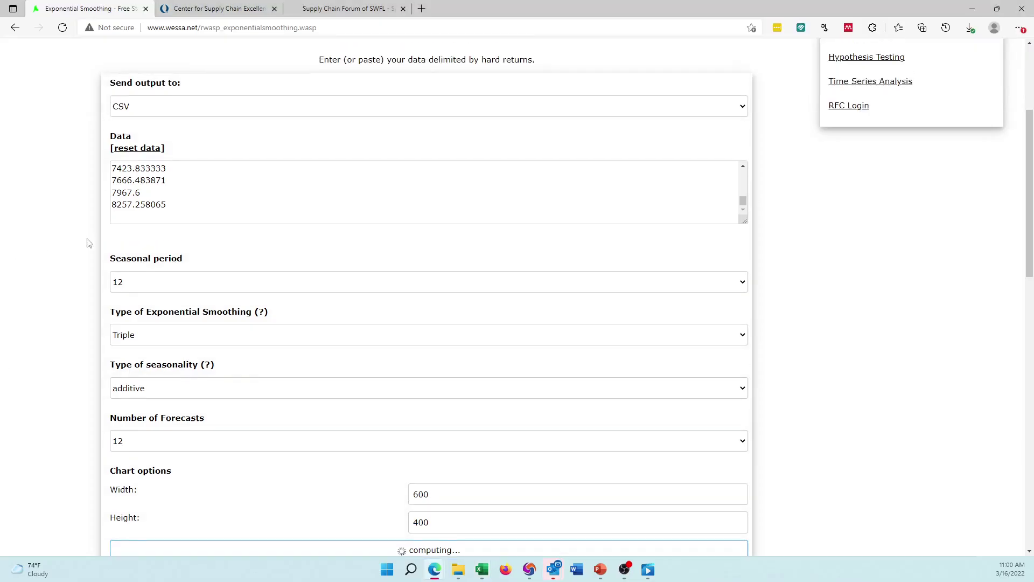
scroll(89, 243, "up", 2)
scroll(89, 243, "down", 1)
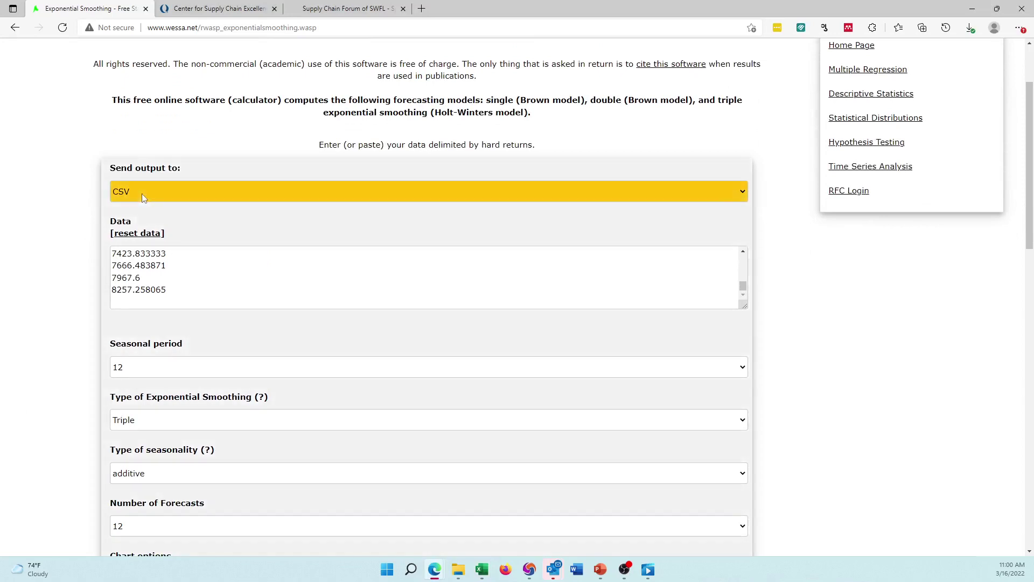
scroll(51, 324, "down", 1)
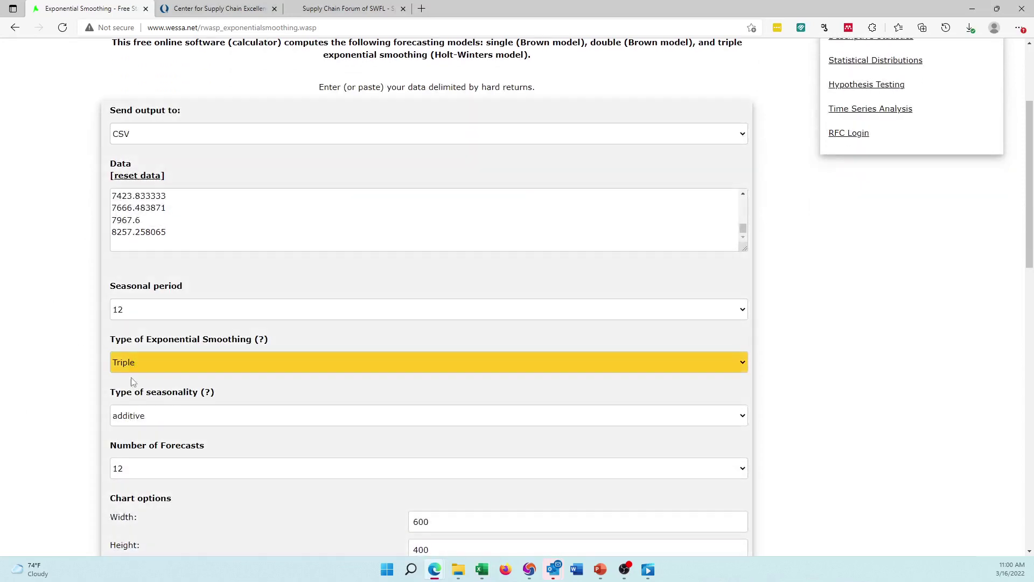
left_click(138, 416)
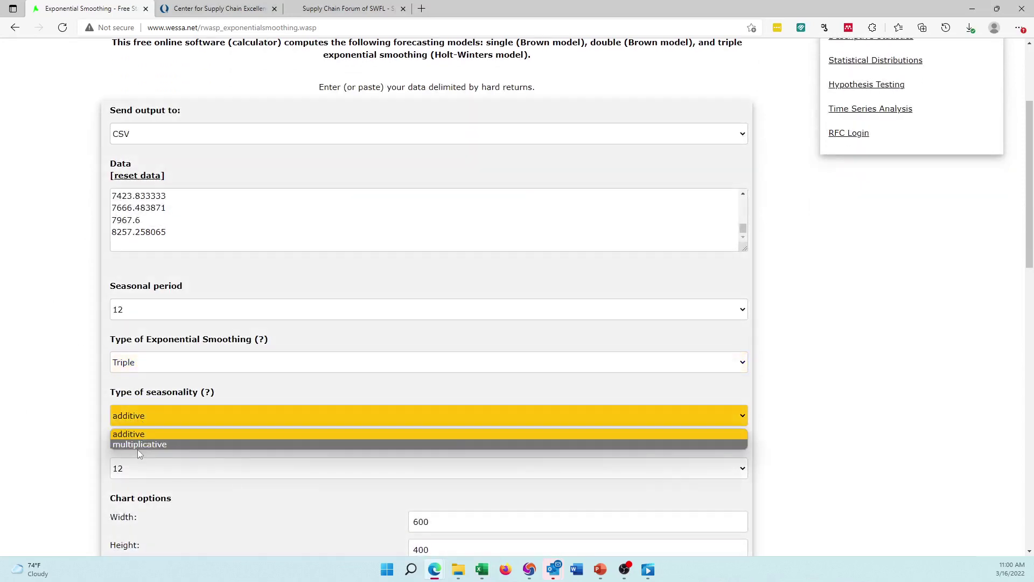
left_click(150, 444)
scroll(58, 445, "down", 2)
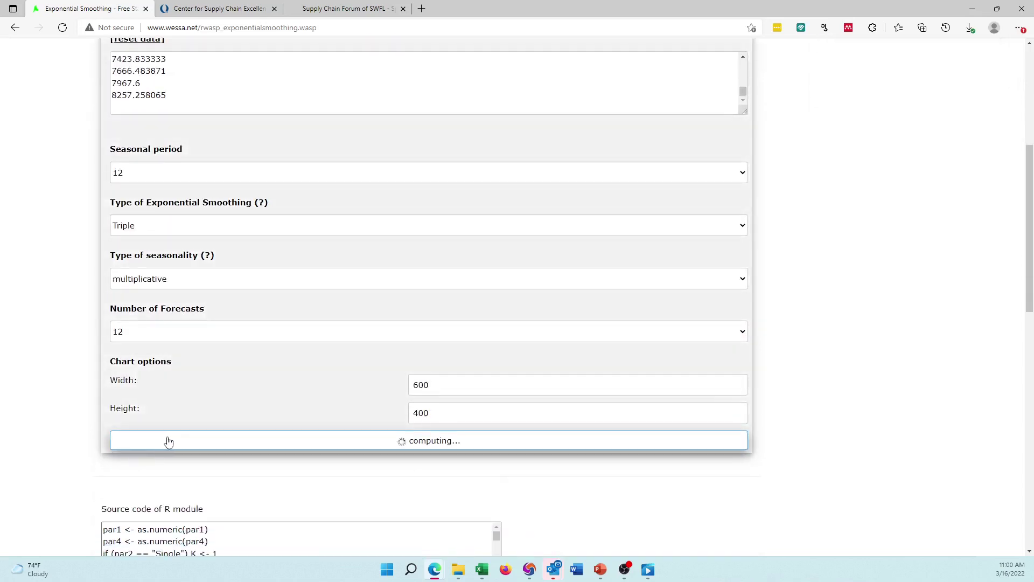
left_click(168, 441)
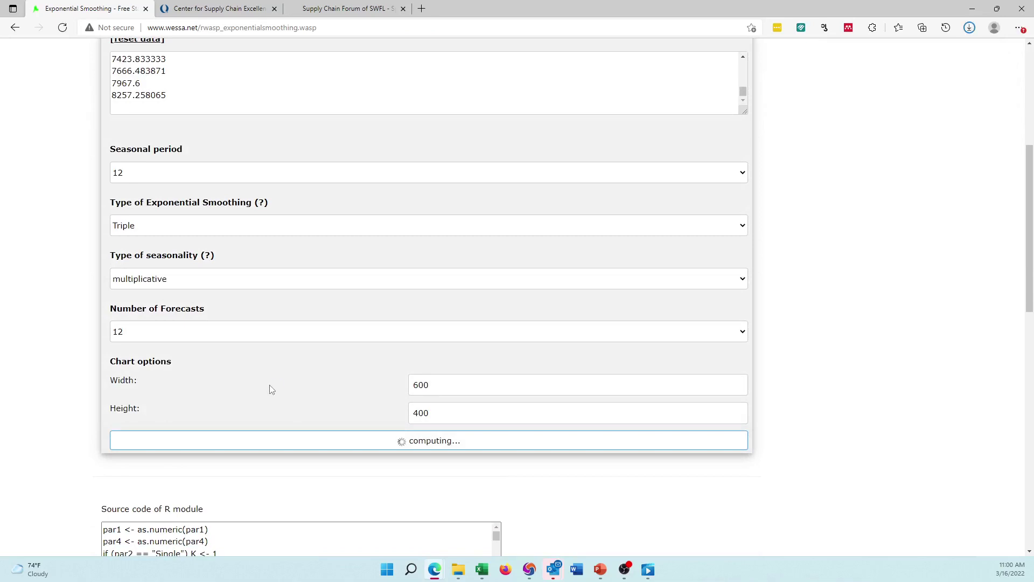
key("alt+Tab")
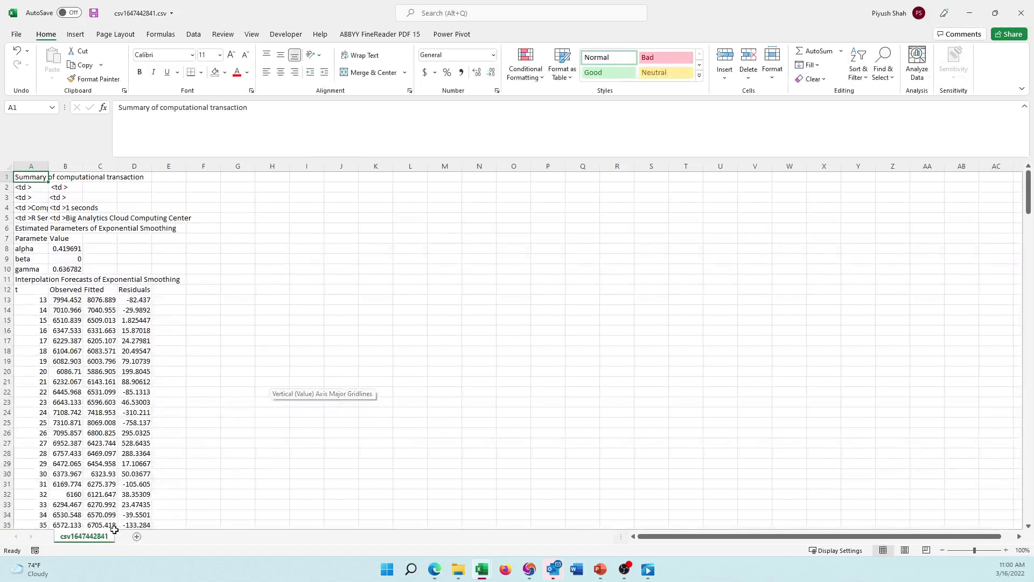
- Rename the downloaded results sheet to 'multiplicative'
left_click(206, 459)
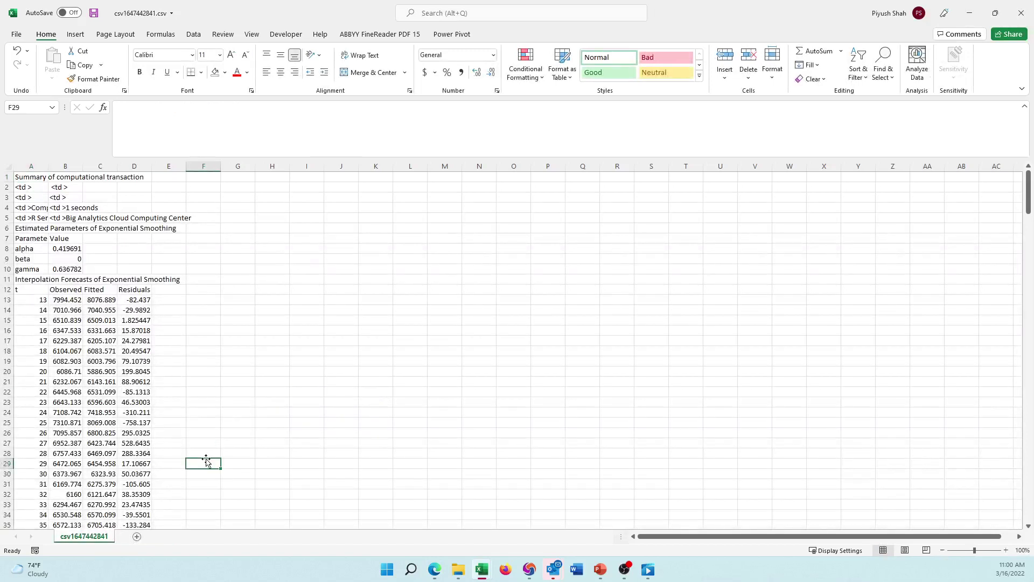
right_click(97, 540)
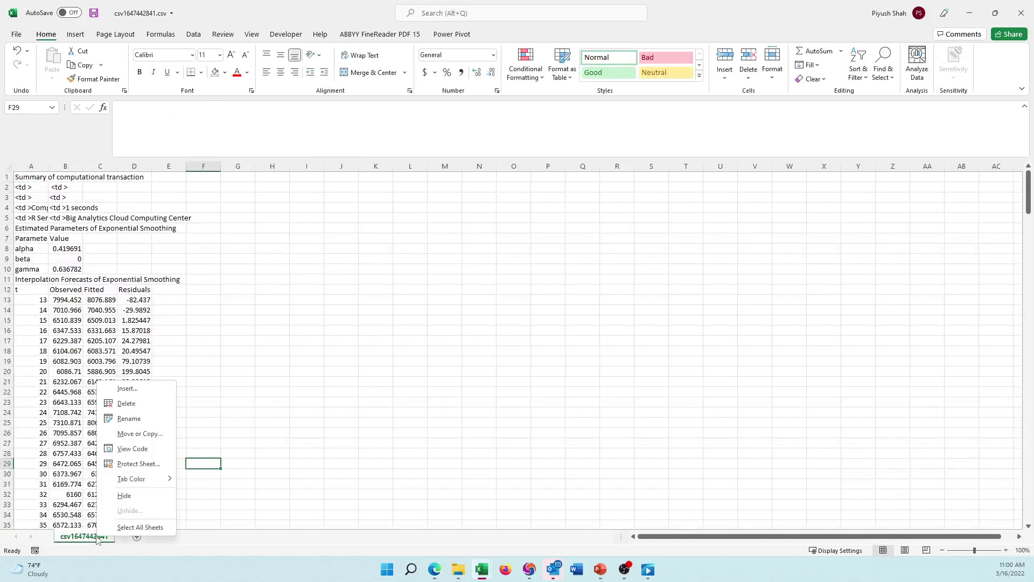
left_click(129, 419)
type("m")
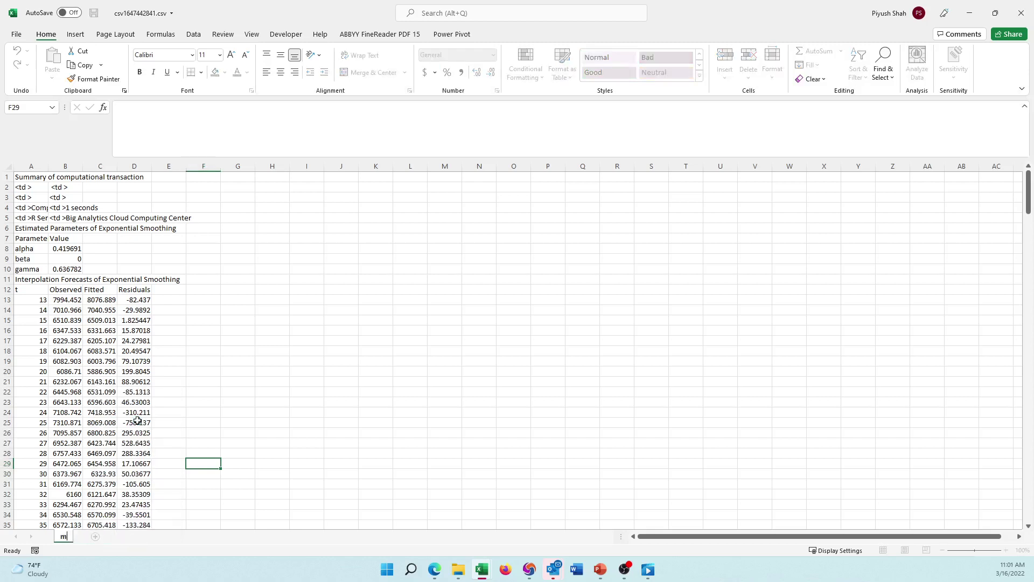
type("ultiplicative")
left_click(195, 318)
- Copy the 240 fitted values in C13:C252, starting at 8076.889
left_click(103, 300)
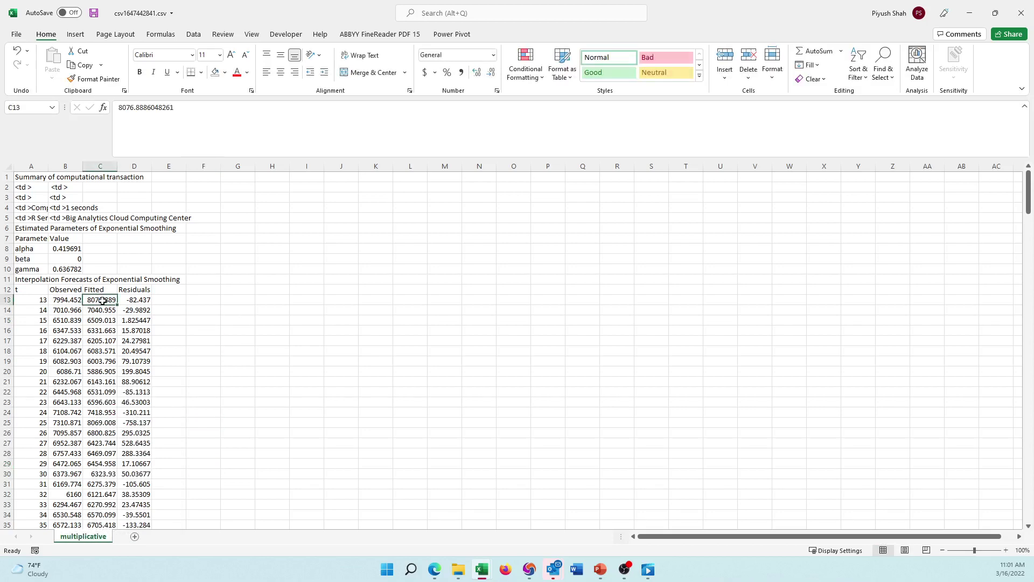
key("ctrl+shift+Down")
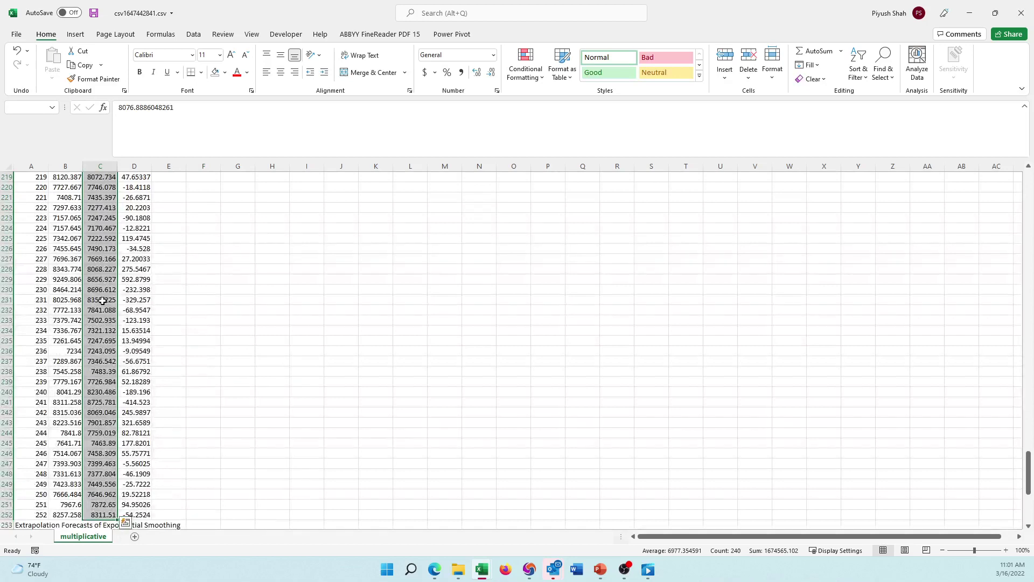
key("ctrl+shift+Up")
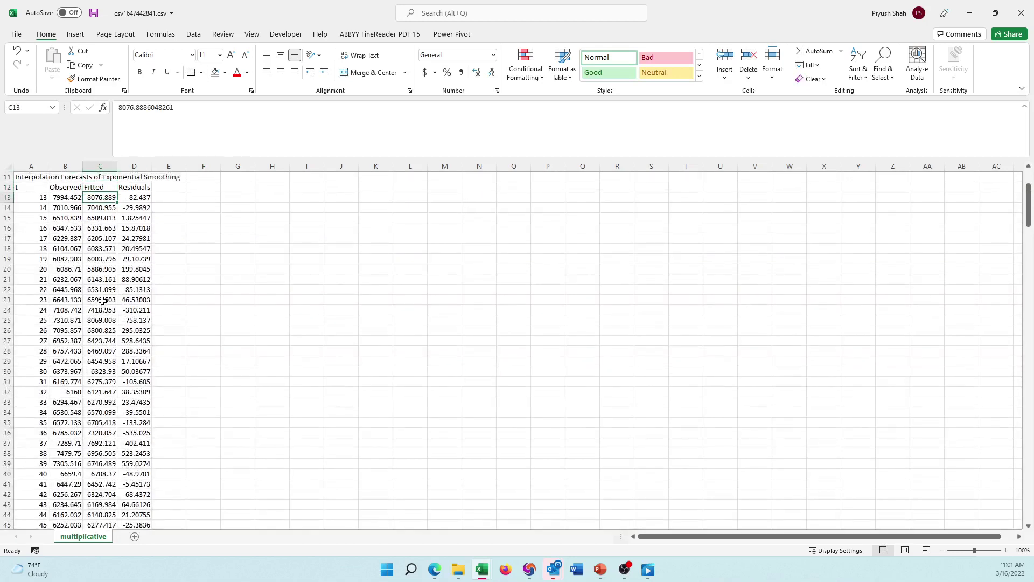
key("ctrl+shift+Down")
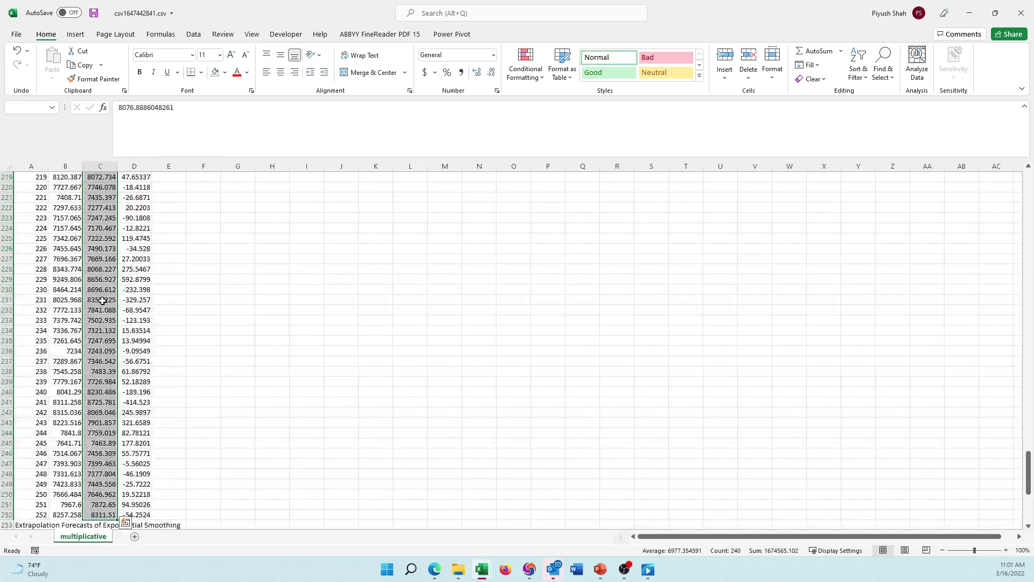
key("ctrl+c")
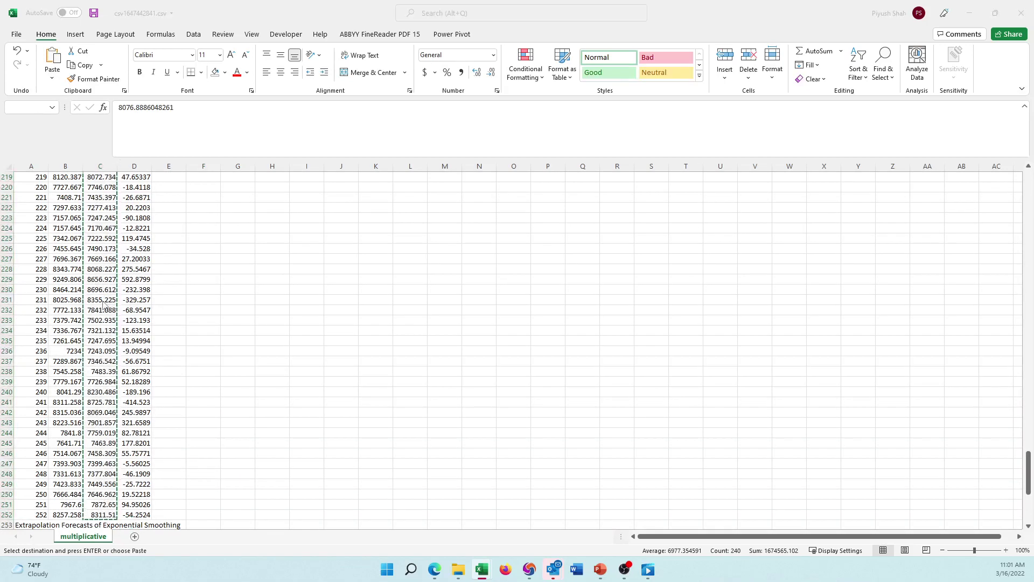
key("alt+Tab")
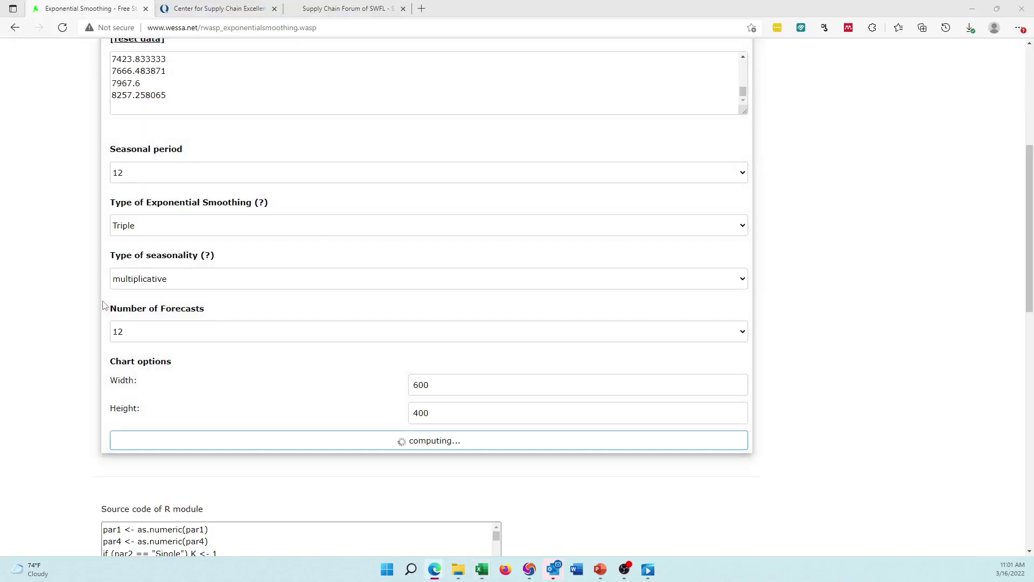
- Paste the multiplicative fitted values into the Fitted multiplicative column starting at H15
key("alt+Tab")
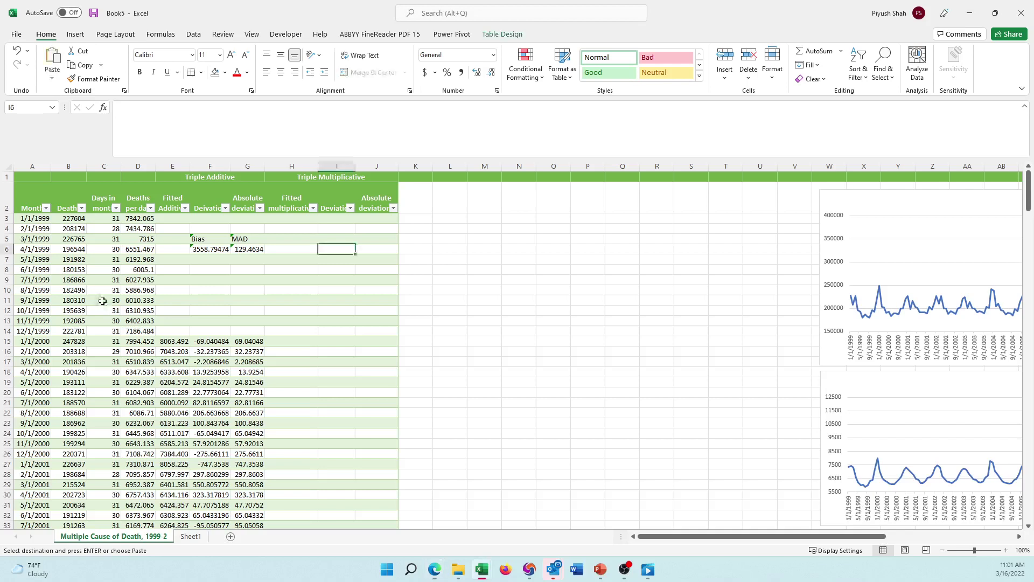
left_click(285, 340)
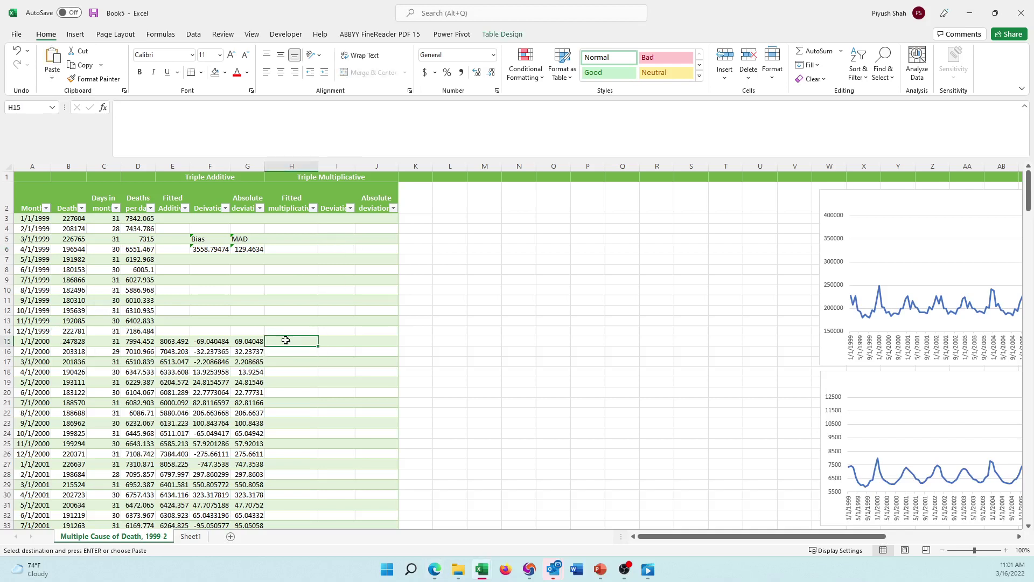
key("ctrl+v")
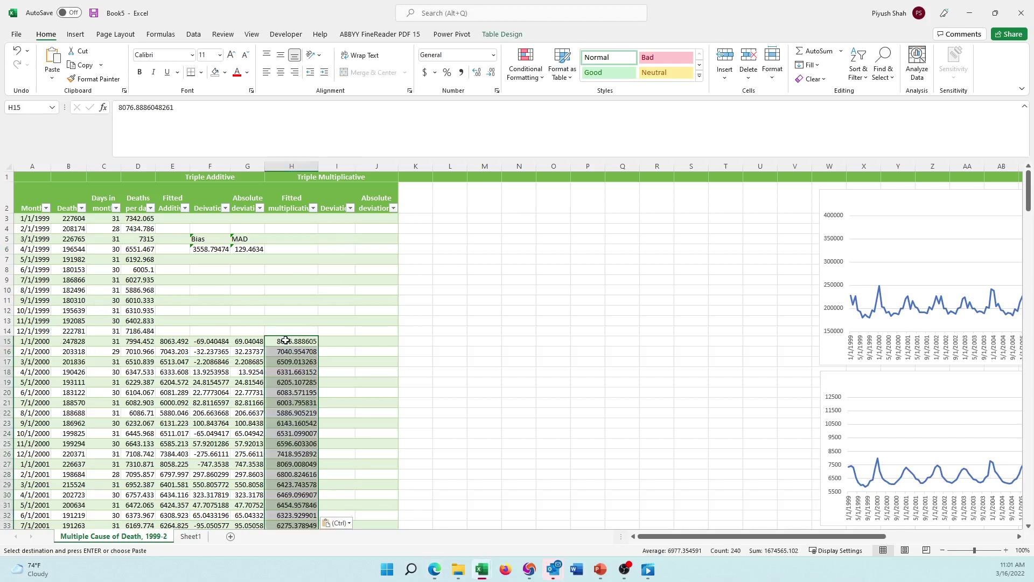
- Enter a Deviation formula in I15: Deaths per day minus Fitted multiplicative
left_click(219, 338)
left_click(337, 341)
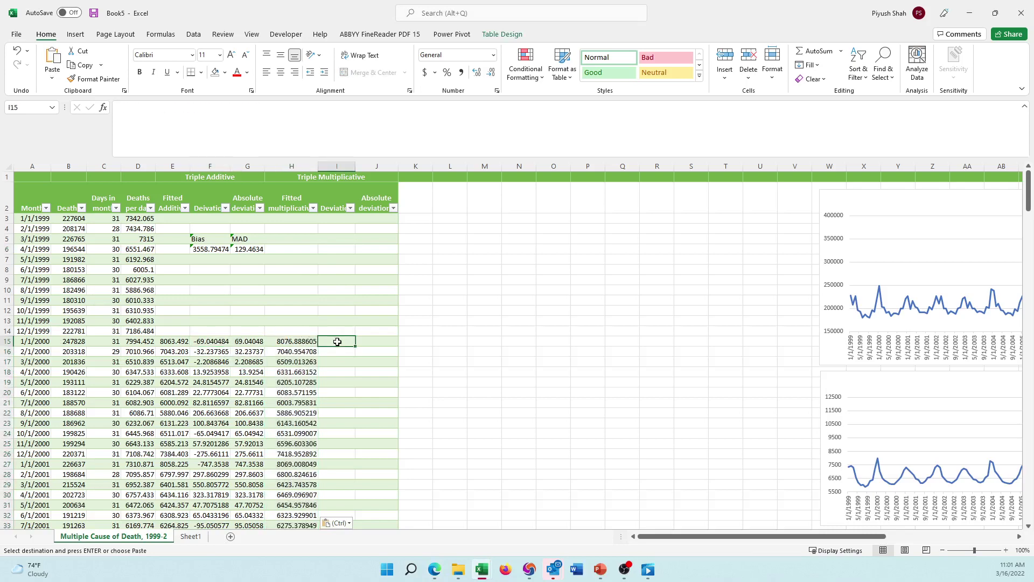
type("=")
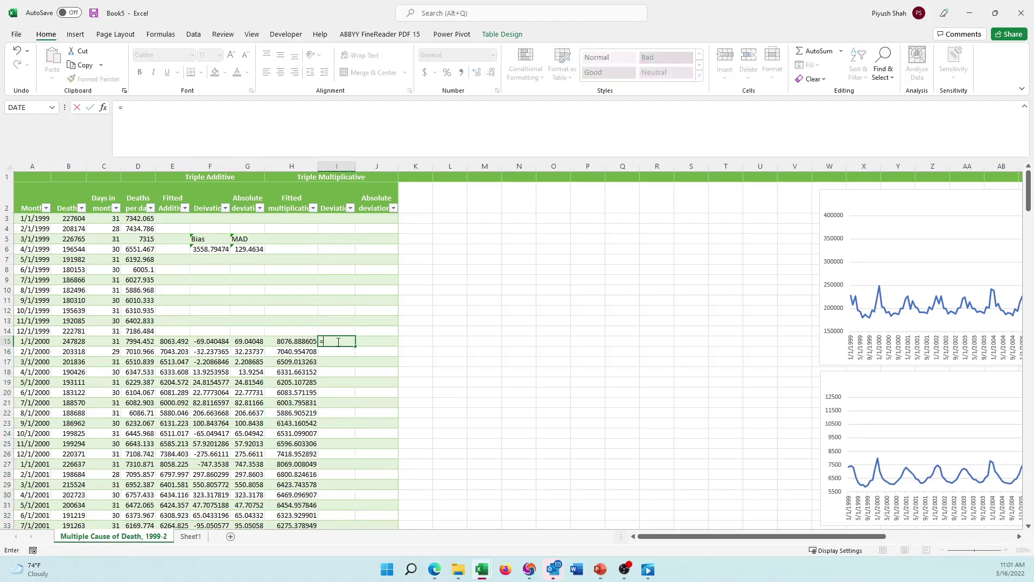
key("Left")
key("Left")
key("Left")
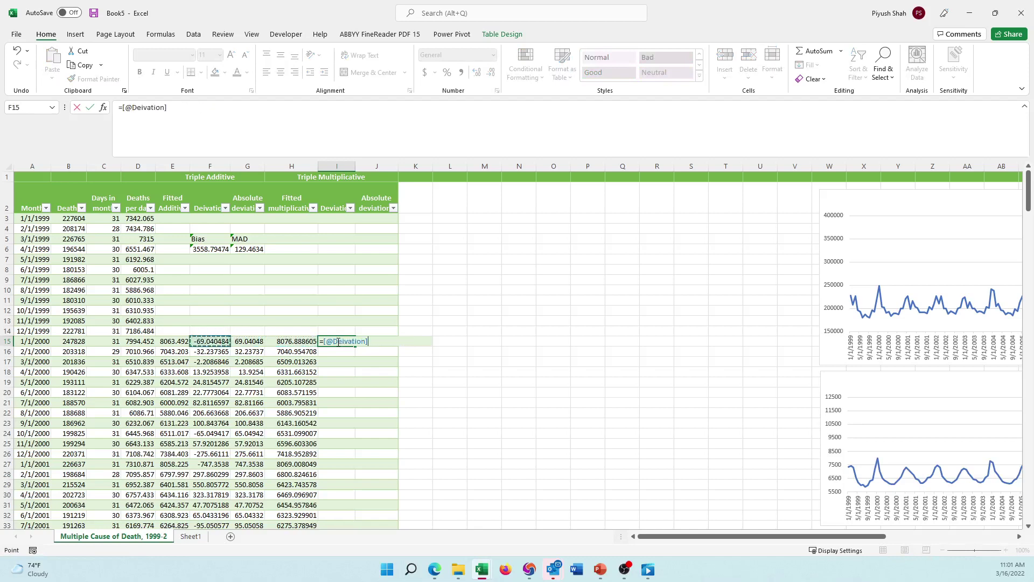
key("Left")
key("Left")
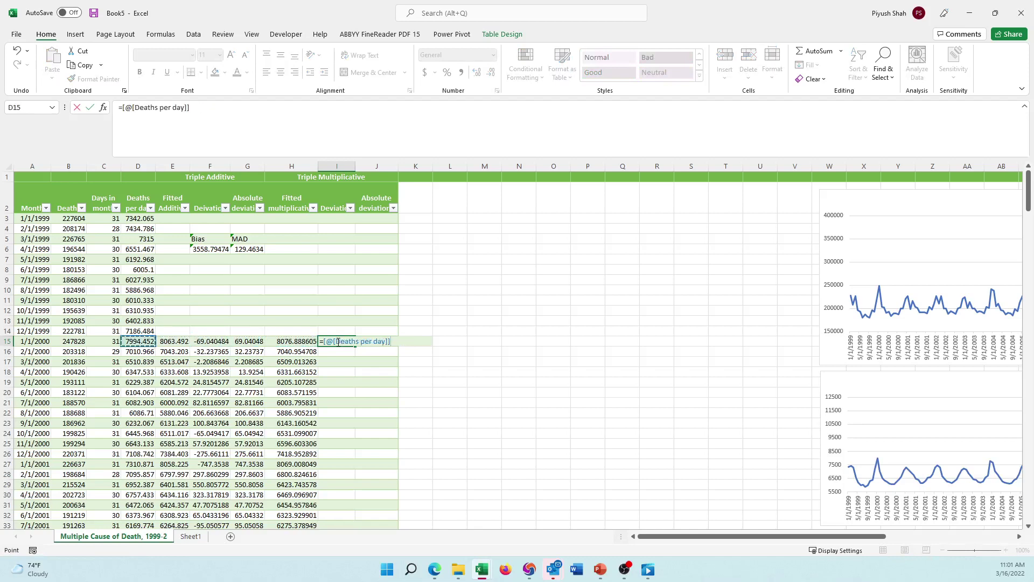
type("-")
key("Left")
key("Return")
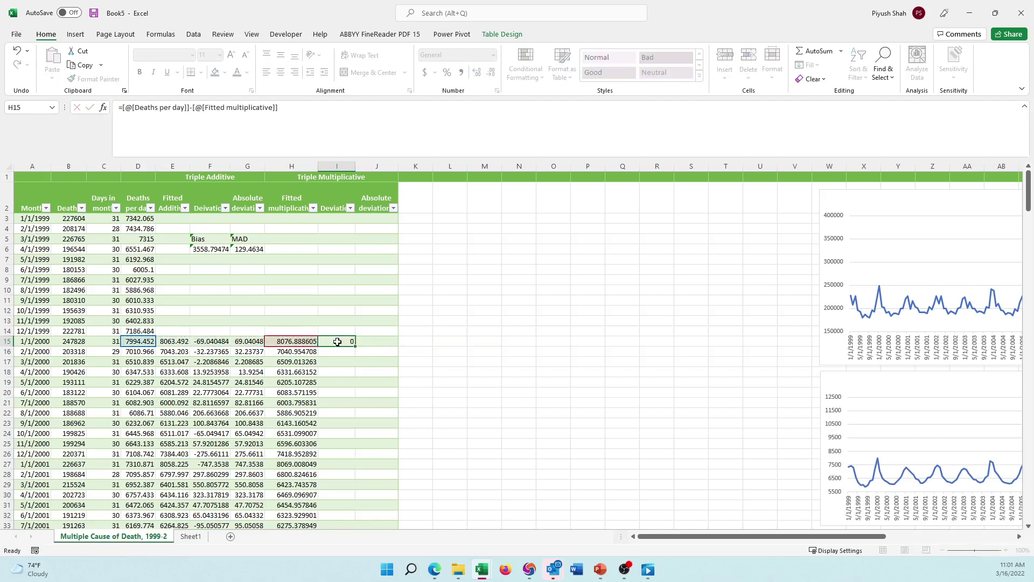
- Clear the Deviation values in I3:I14 and I255:I290, keeping only 2000–2019 rows
key("Up")
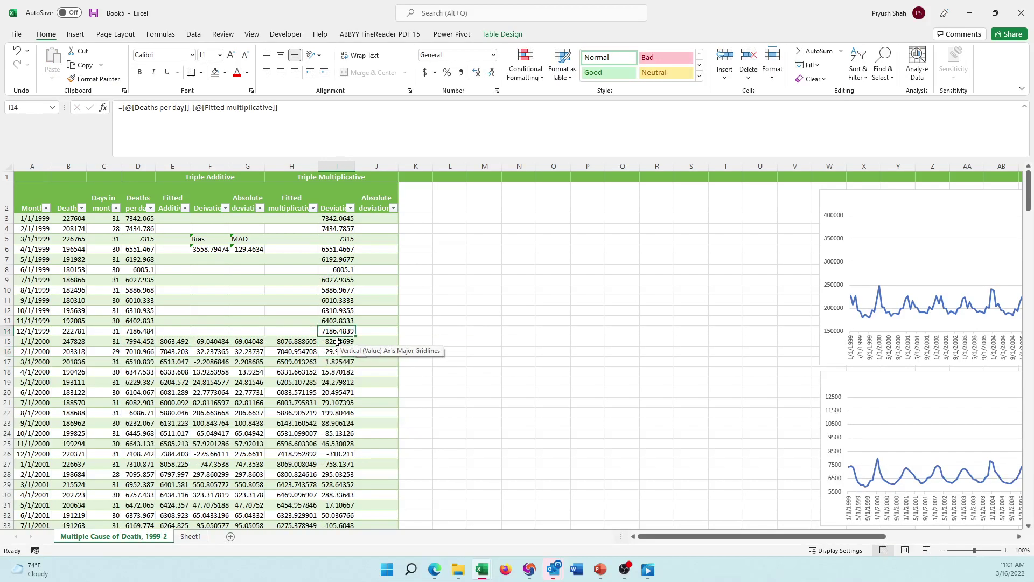
key("ctrl+shift+Up")
key("Down")
key("Up")
key("shift+Up")
key("shift+Up")
key("shift+Up")
key("shift+Up")
key("shift+Up")
key("shift+Up")
key("shift+Up")
key("shift+Up")
key("shift+Up")
key("shift+Up")
key("shift+Up")
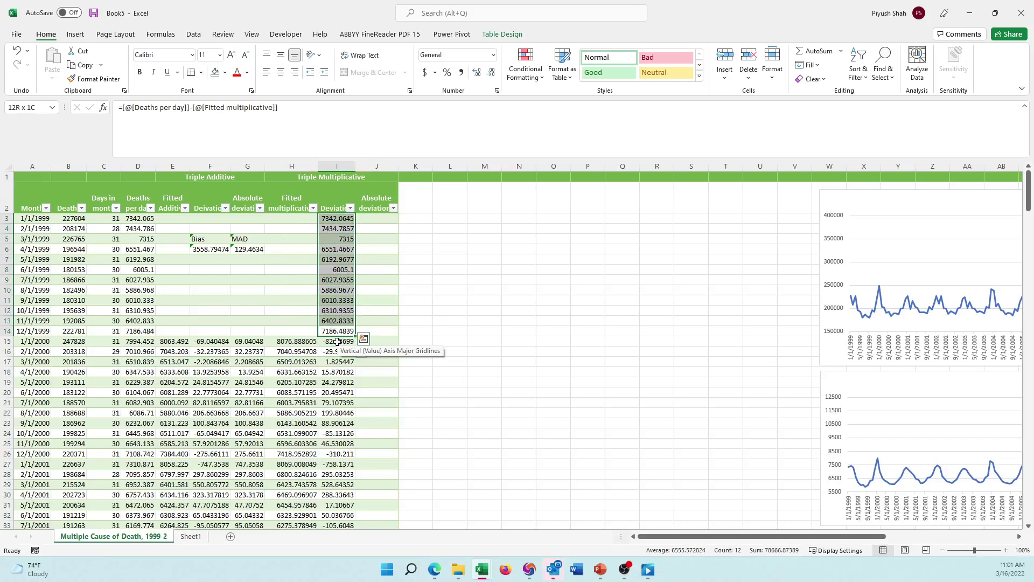
key("Delete")
key("Down")
key("ctrl+Down")
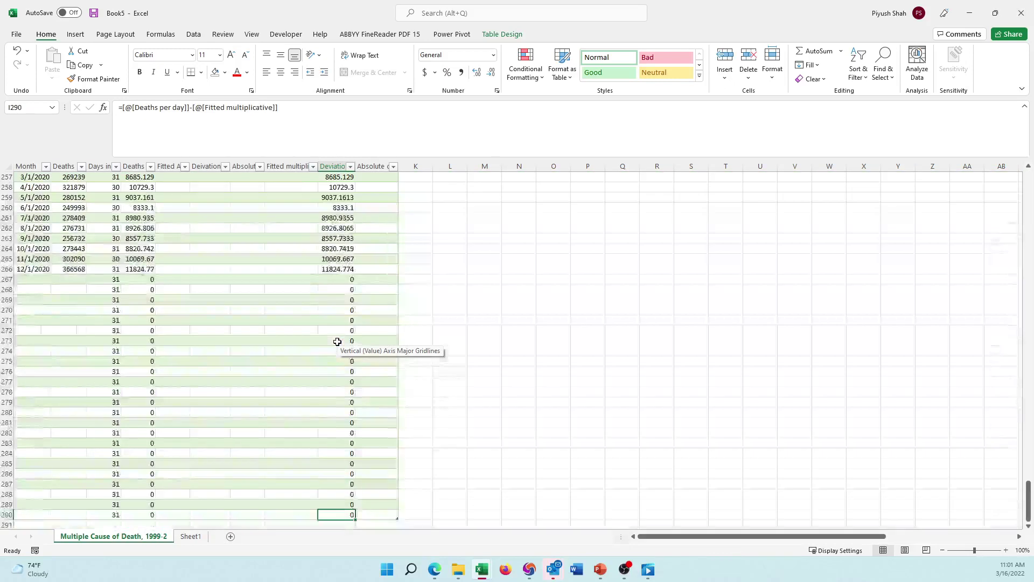
key("shift+Up")
key("shift+Up")
key("shift+Up")
key("shift+Up")
key("shift+Up")
key("shift+Up")
key("shift+Up")
key("shift+Up")
key("shift+Up")
key("shift+Up")
key("shift+Up")
key("shift+Up")
key("shift+Up")
key("shift+Up")
key("shift+Up")
key("shift+Up")
key("shift+Up")
key("shift+Up")
key("shift+Up")
key("shift+Up")
key("shift+Up")
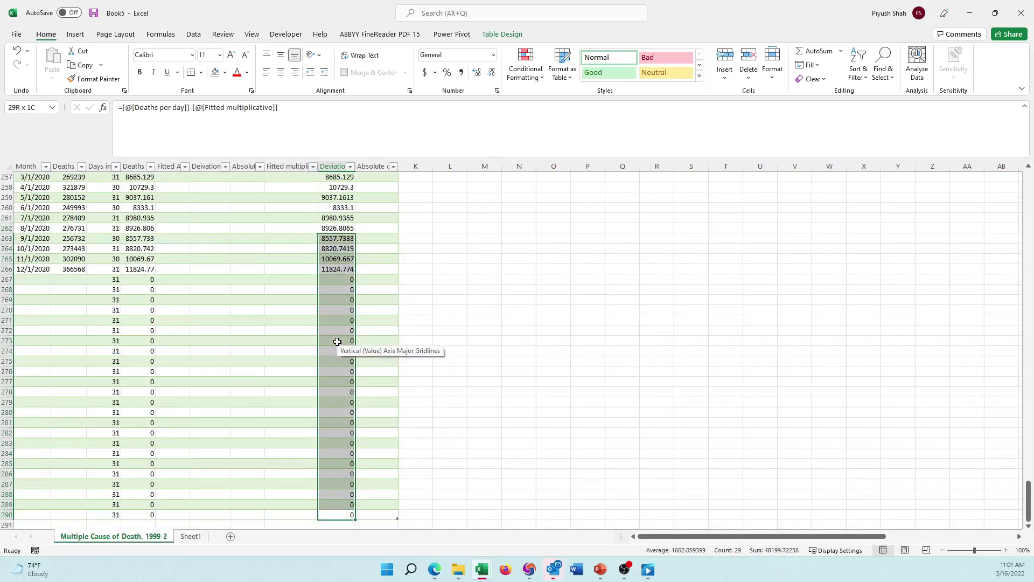
key("shift+Down")
key("shift+Down")
key("shift+Down")
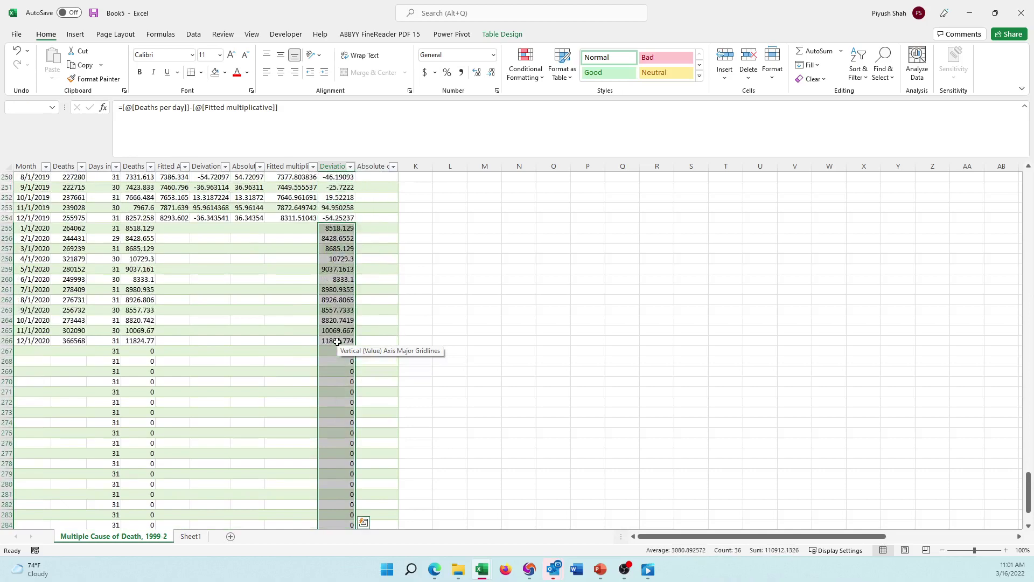
key("Delete")
key("Up")
key("Up")
key("ctrl+Up")
key("ctrl+Up")
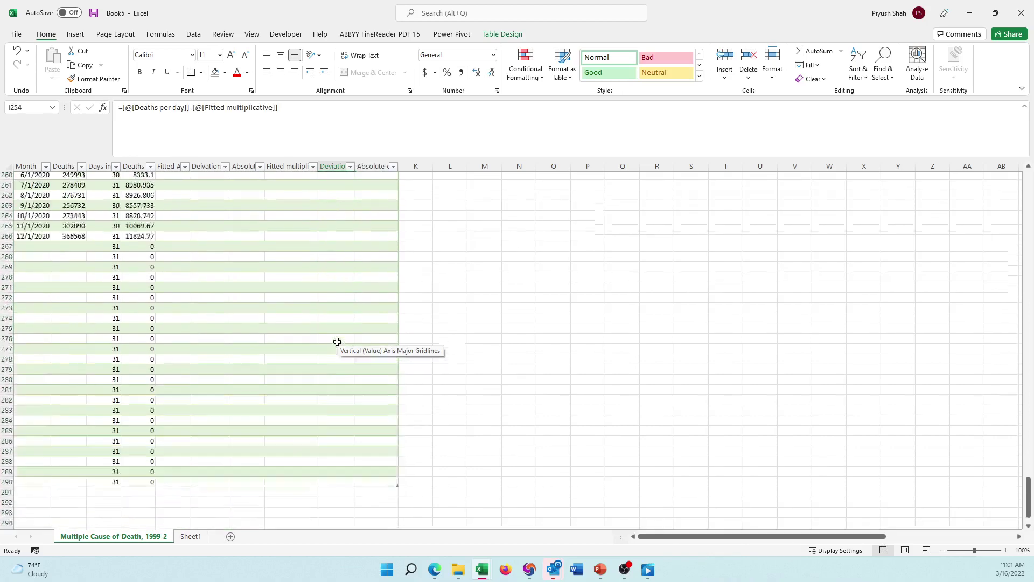
- Copy the Bias label and formula from F5:F6 into I5, giving 2611.0473
key("ctrl+Up")
key("Left")
key("Down")
key("Down")
key("Down")
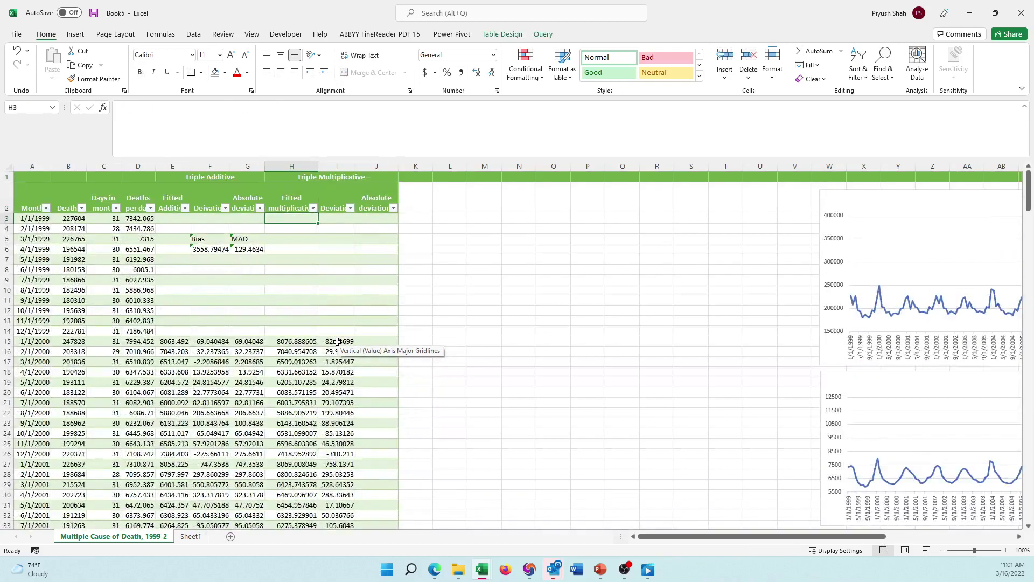
key("Left")
key("Left")
key("shift+Down")
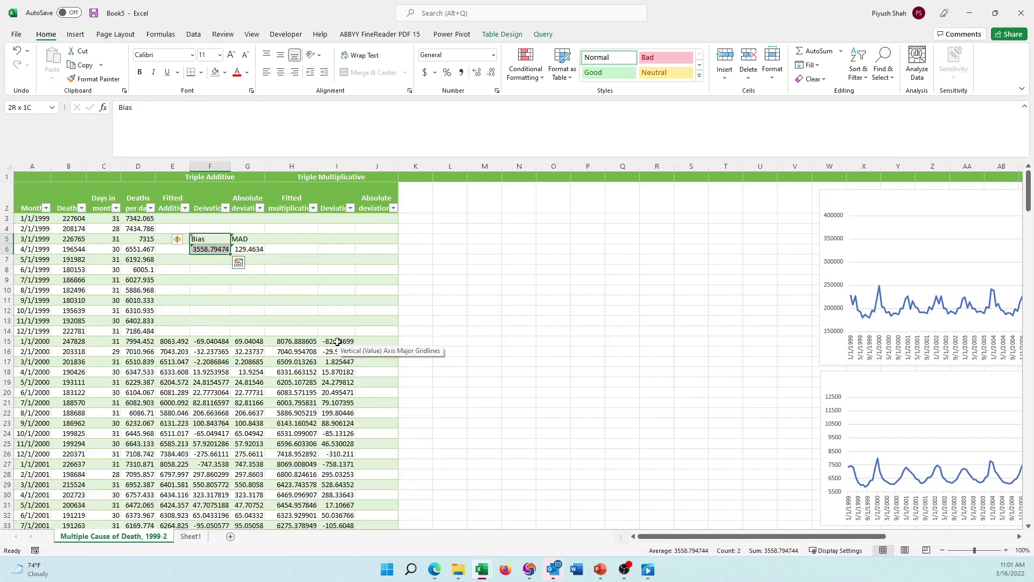
key("ctrl+c")
key("Right")
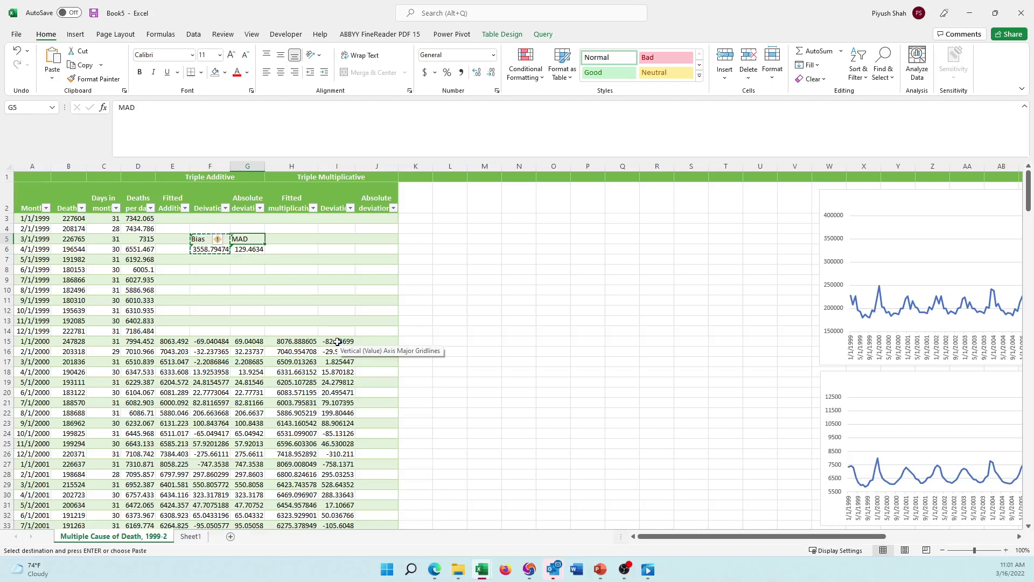
key("Escape")
key("Right")
key("Right")
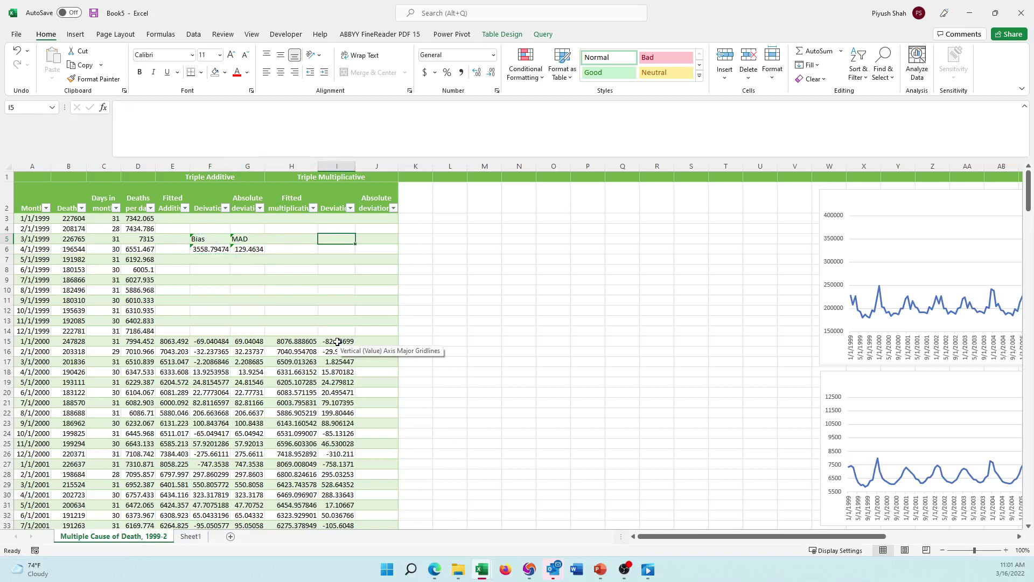
key("Left")
key("Left")
key("Left")
key("Down")
key("Up")
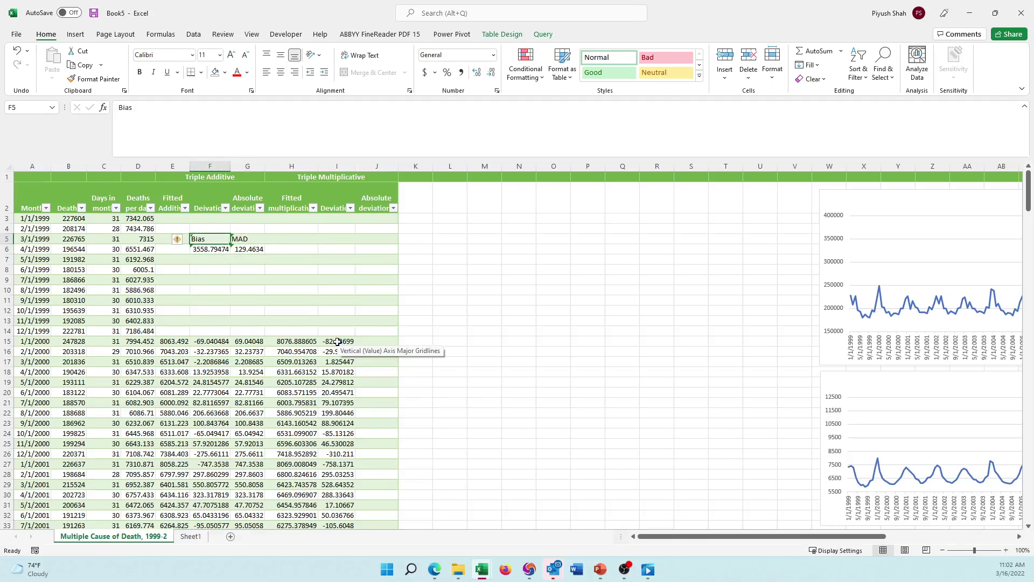
key("shift+Down")
key("ctrl+c")
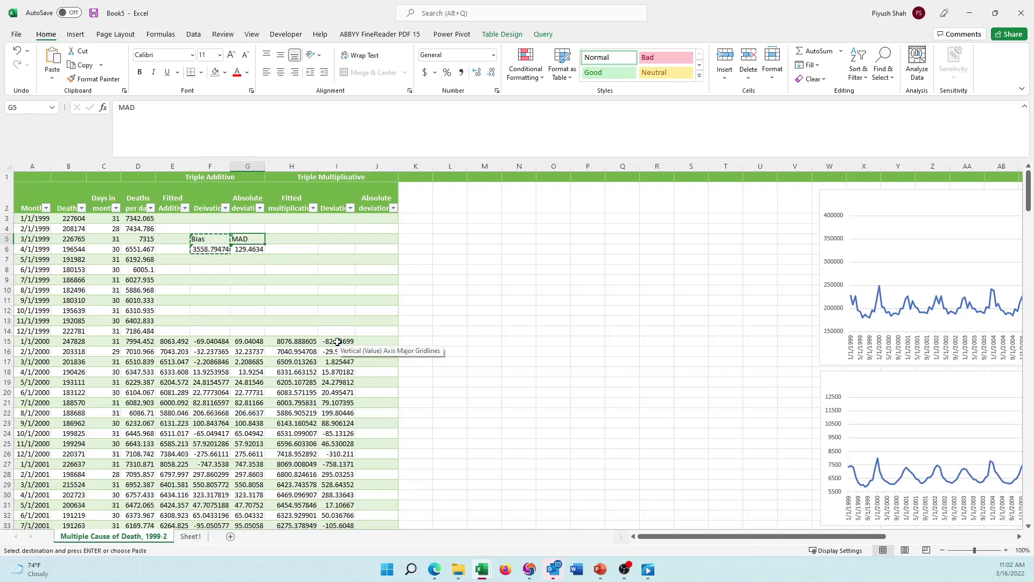
key("Right")
key("Right")
key("Right")
key("Return")
- Move to the top of the multiplicative Absolute deviation column J
key("Down")
key("Down")
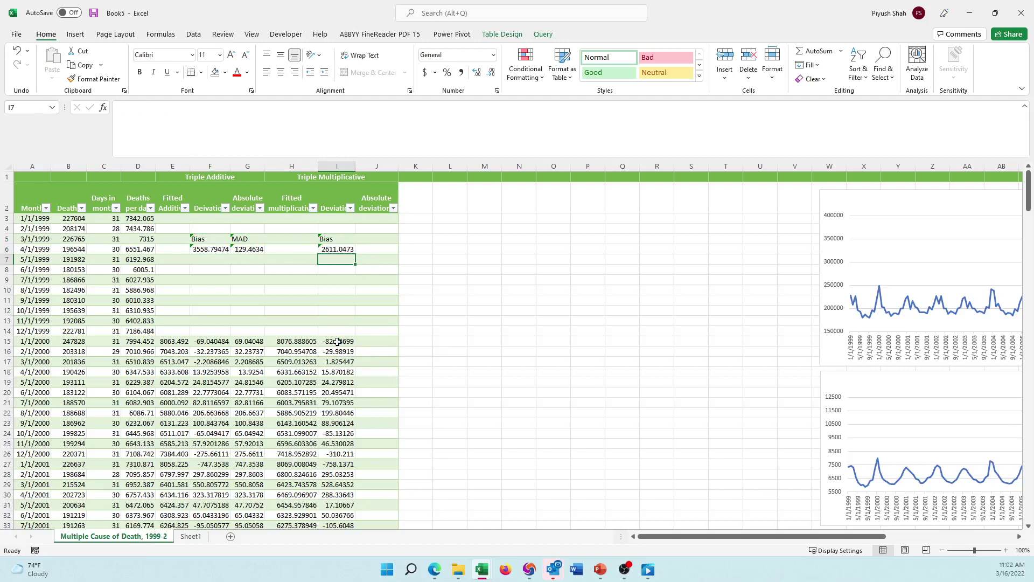
key("Up")
key("Right")
key("Up")
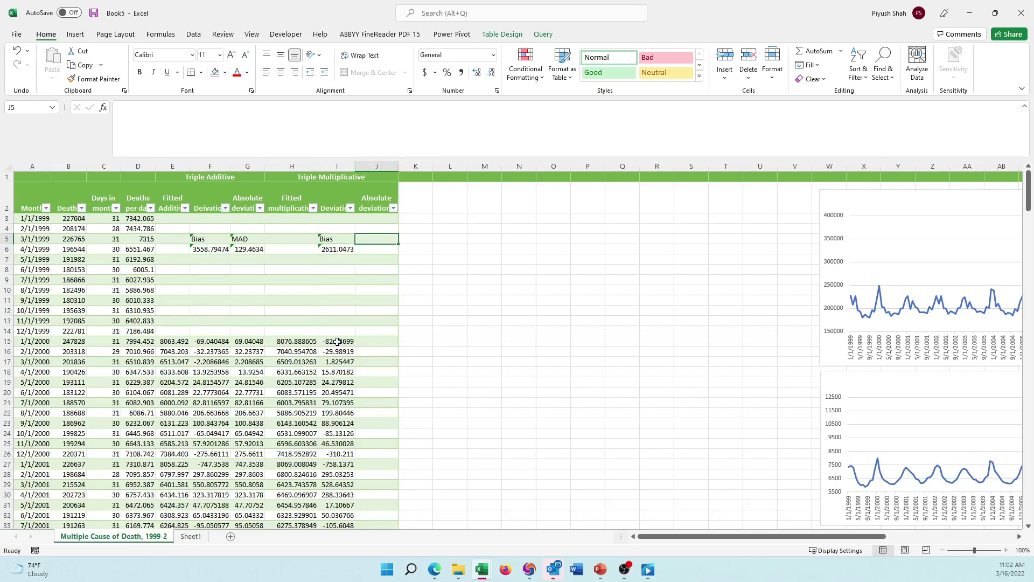
key("Down")
key("Down")
key("Down")
key("Down")
key("Down")
key("Down")
key("Down")
key("Down")
key("Down")
key("Down")
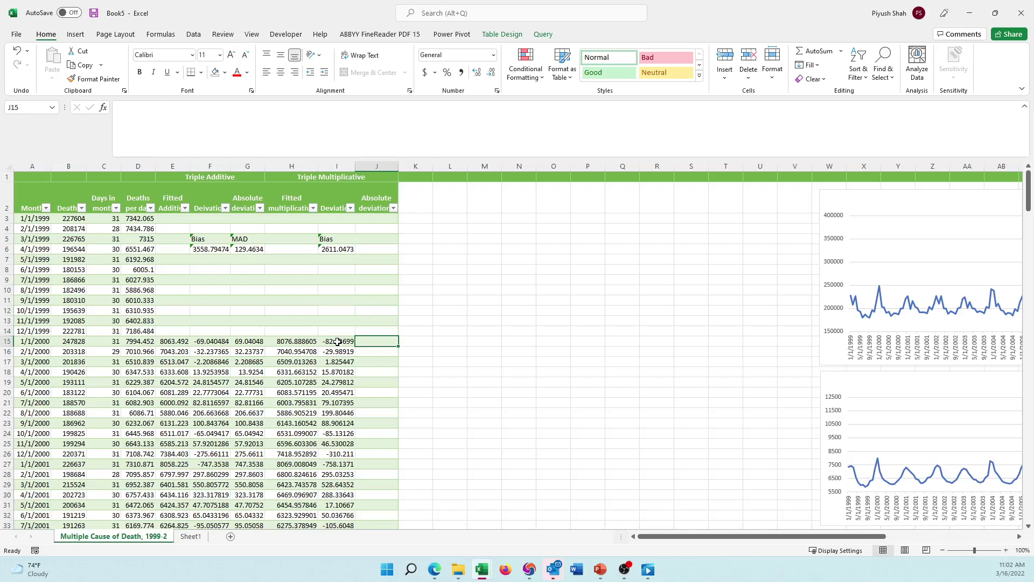
- Copy the absolute deviation formulas from column G into column J
key("Left")
key("Left")
key("Left")
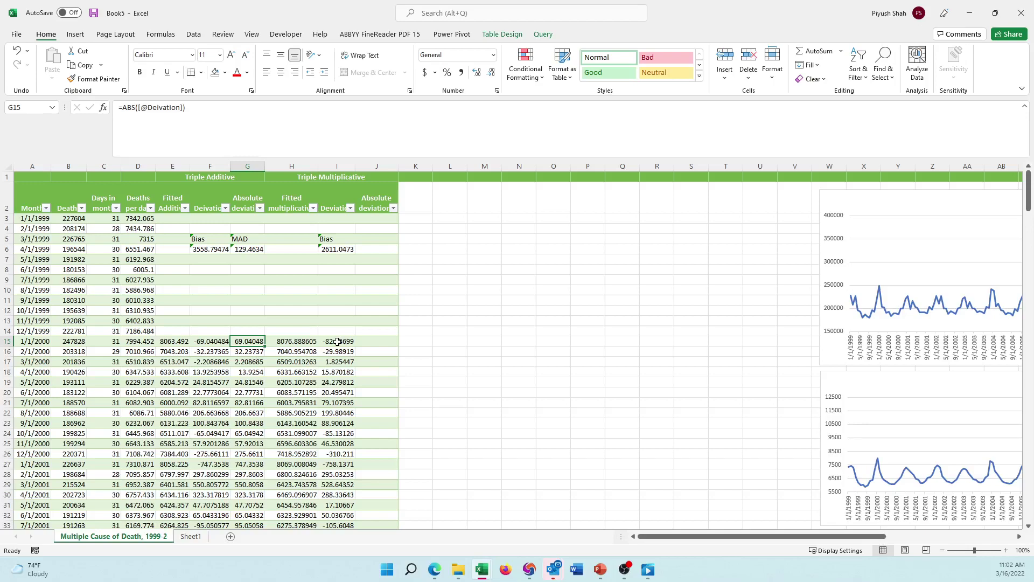
key("ctrl+shift+Down")
key("ctrl+c")
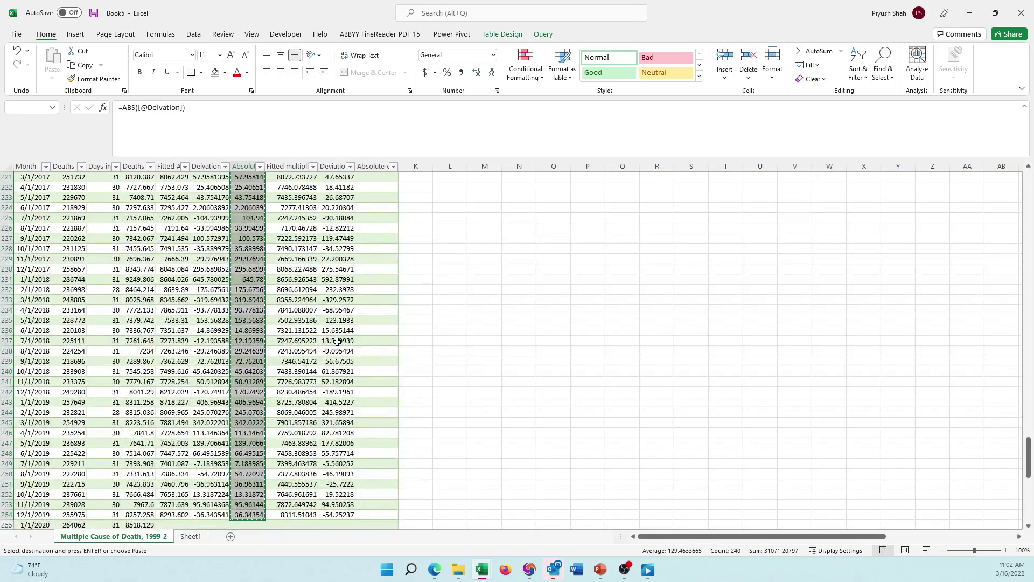
key("Right")
key("Right")
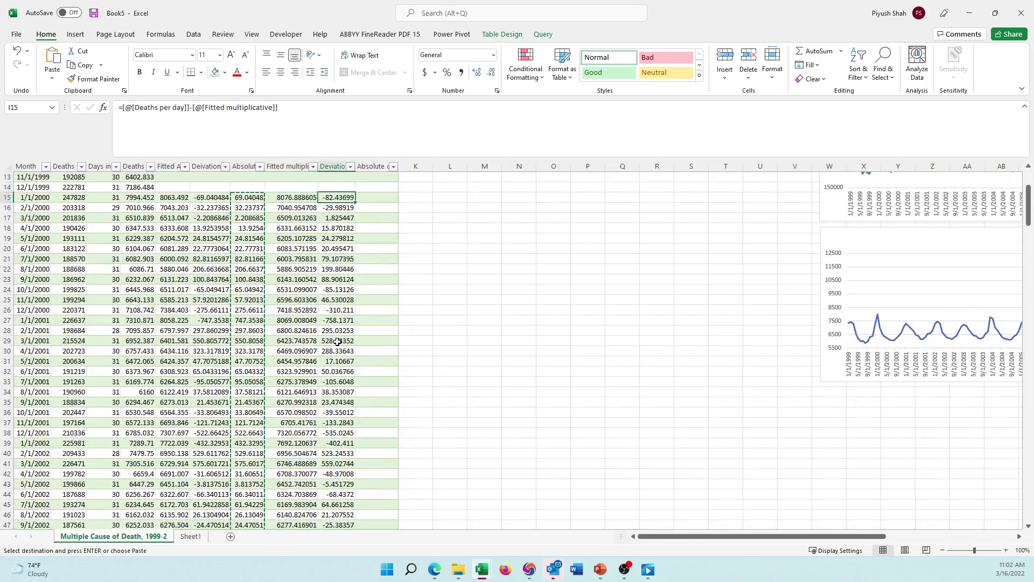
key("Right")
key("ctrl+v")
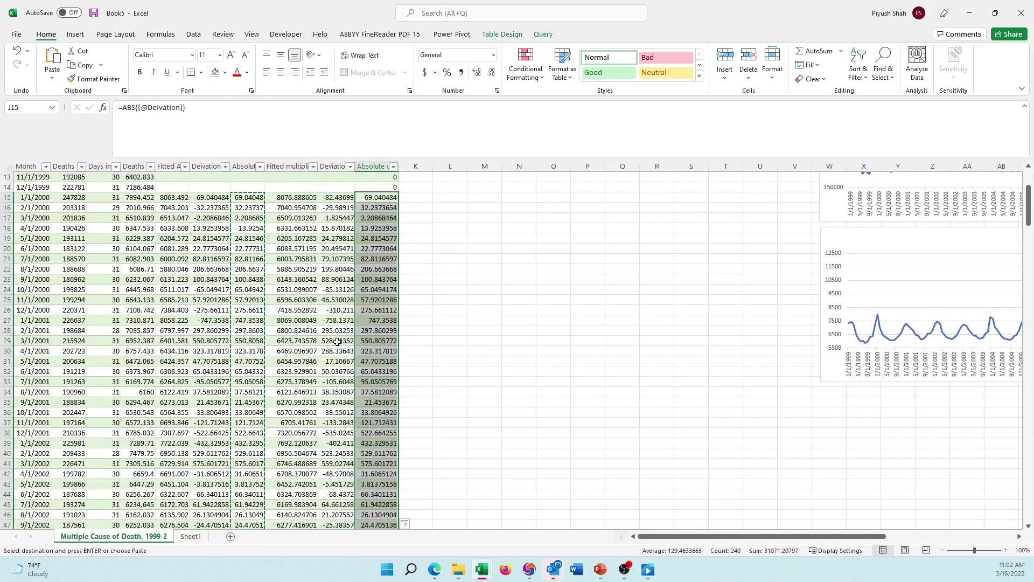
- Clear the stray values in J3:J14 and the trailing zeros in J255:J290
key("shift+Up")
key("shift+Up")
key("shift+Up")
key("shift+Up")
key("shift+Up")
key("shift+Up")
key("shift+Up")
key("shift+Up")
key("shift+Up")
key("shift+Up")
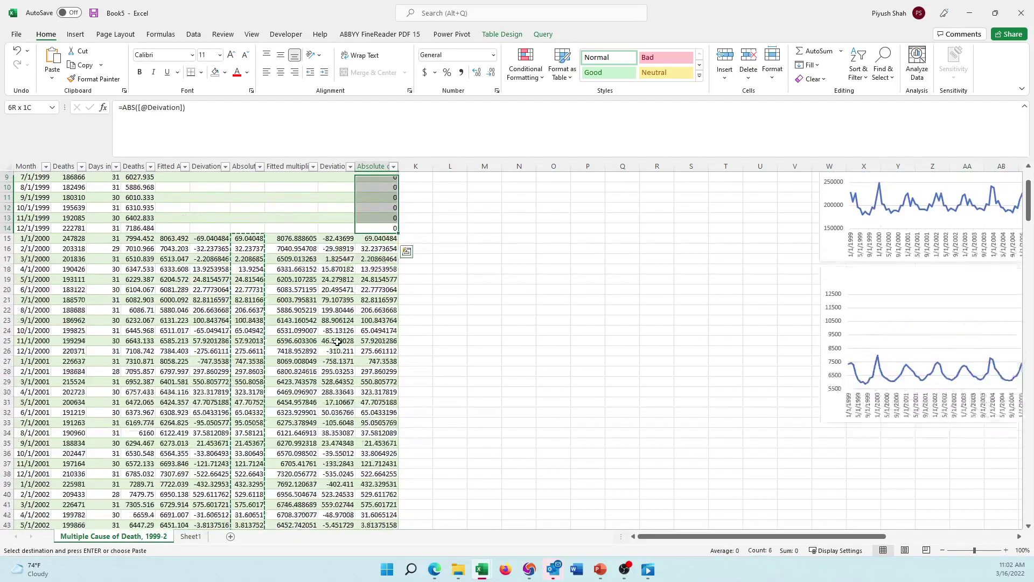
key("shift+Up")
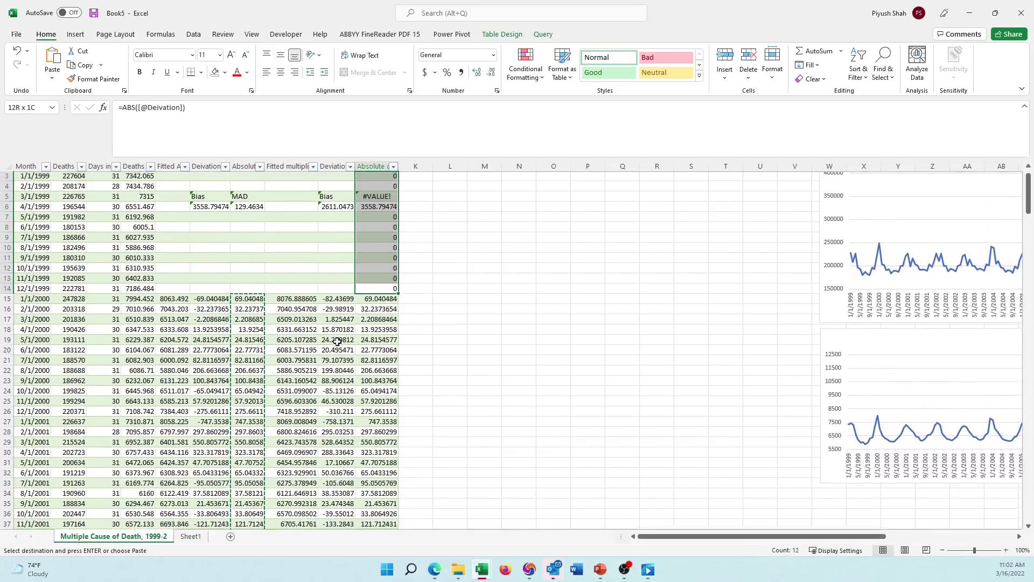
key("shift+Left")
key("shift+Left")
key("shift+Right")
key("shift+Right")
key("shift+Right")
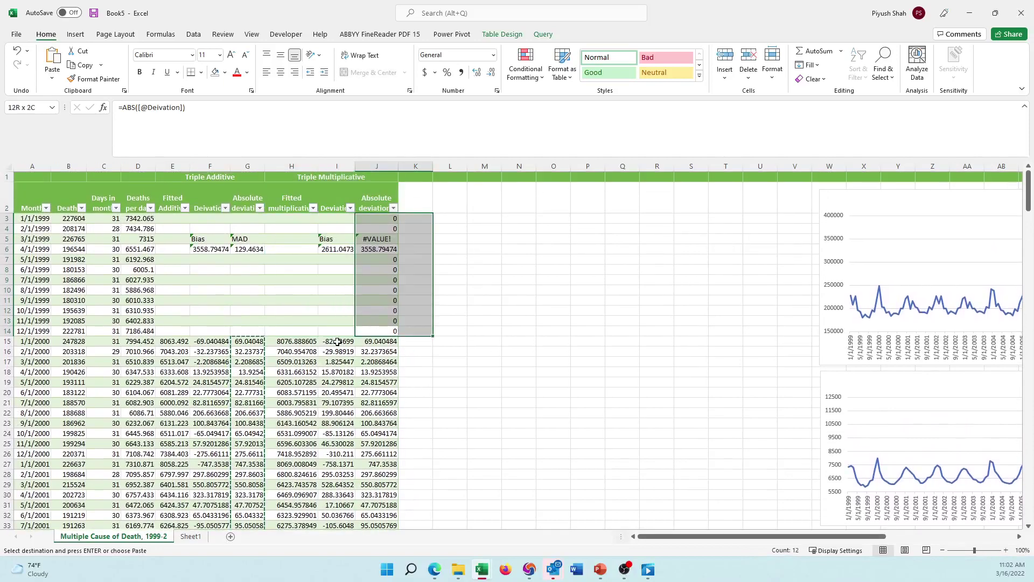
key("shift+Left")
key("Return")
key("Down")
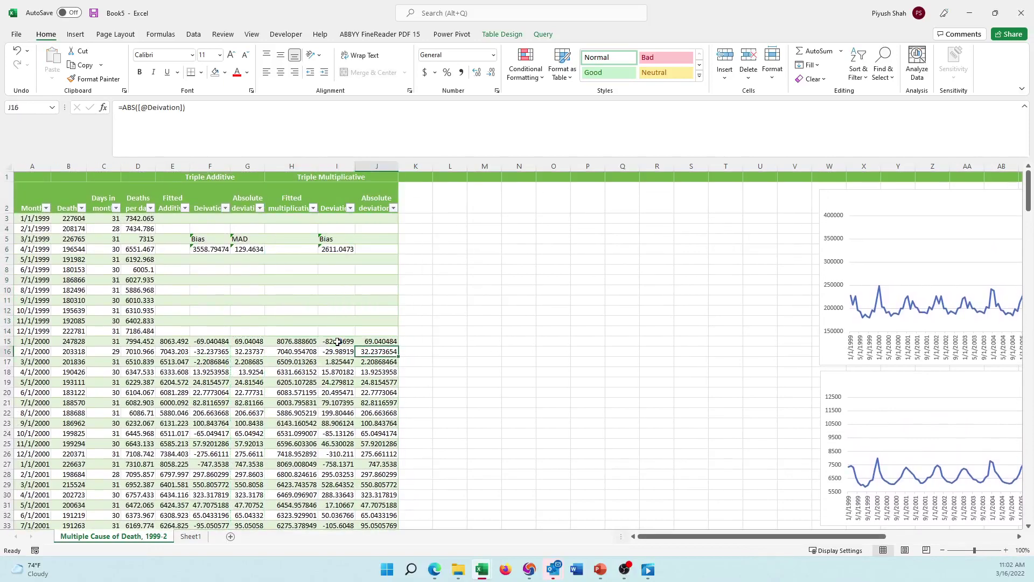
key("ctrl+Down")
key("shift+Up")
key("shift+Up")
key("shift+Up")
key("shift+Up")
key("shift+Up")
key("shift+Up")
key("shift+Up")
key("shift+Up")
key("shift+Up")
key("shift+Up")
key("shift+Up")
key("shift+Up")
key("shift+Up")
key("shift+Up")
key("shift+Up")
key("shift+Up")
key("shift+Up")
key("shift+Up")
key("shift+Up")
key("shift+Up")
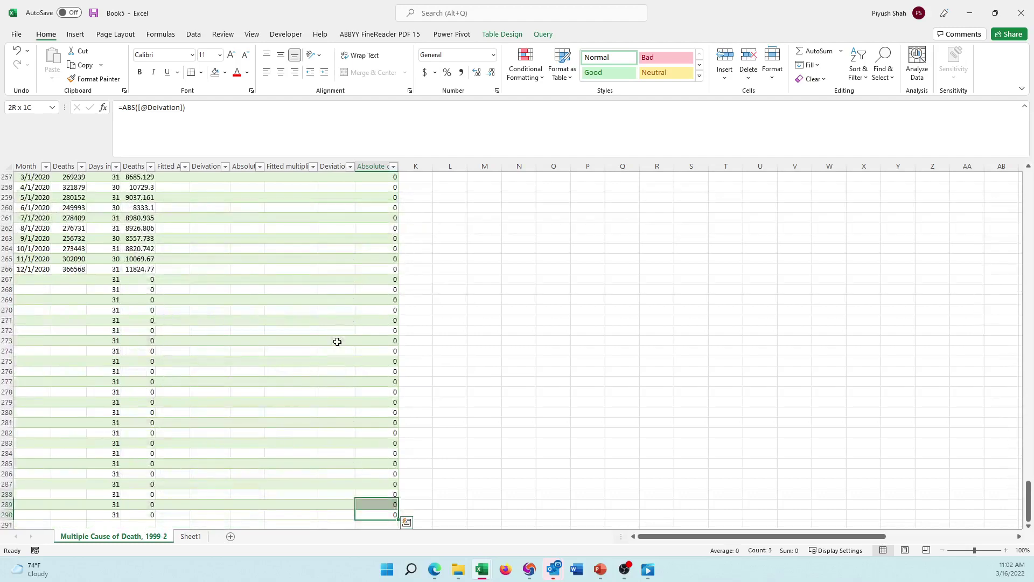
key("shift+Down")
key("shift+Down")
key("shift+Down")
key("shift+Down")
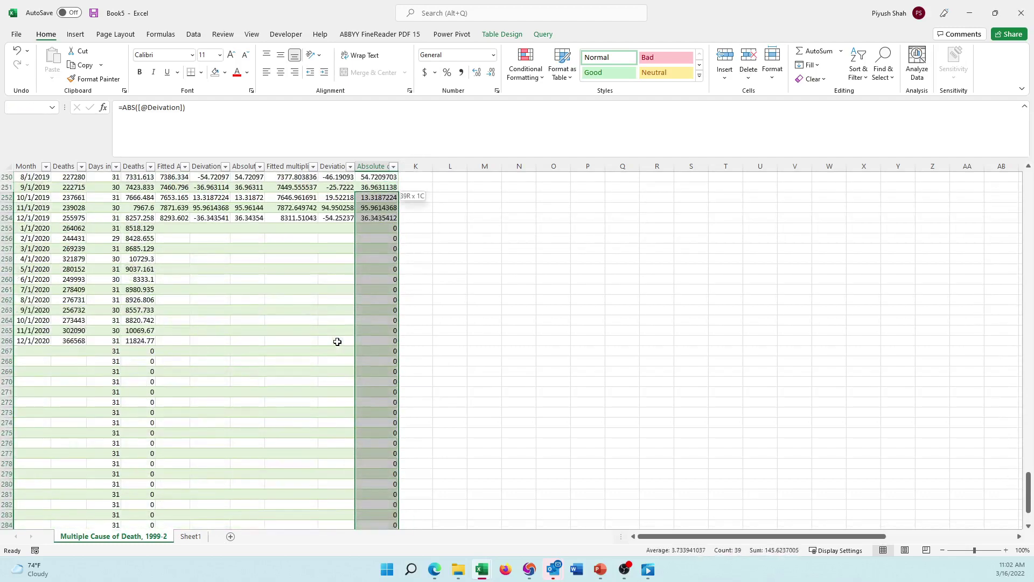
key("Delete")
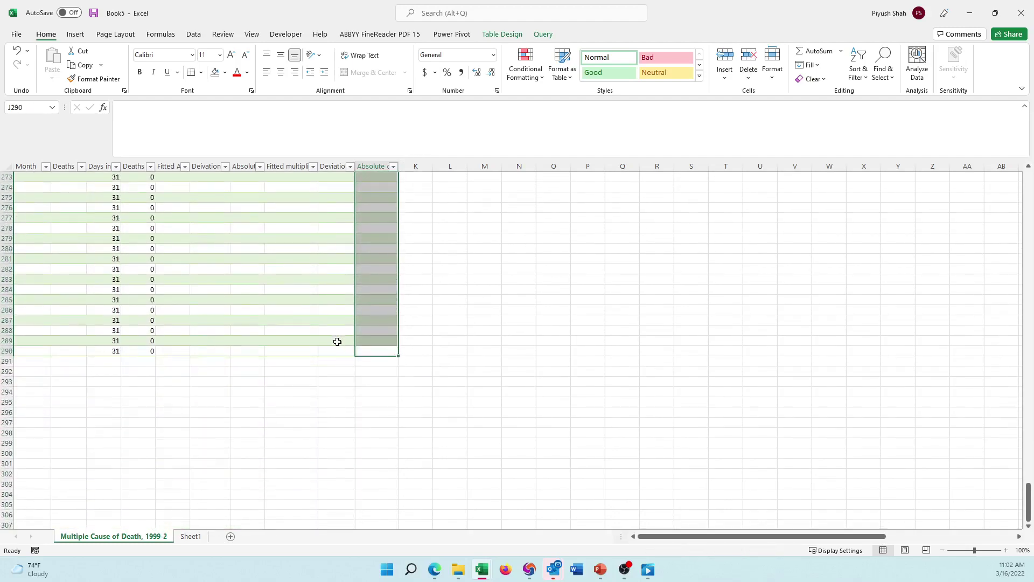
key("ctrl+Up")
key("ctrl+Up")
key("ctrl+Up")
- Copy the additive MAD label and its AVERAGE formula from G5:G6
key("Left")
key("Left")
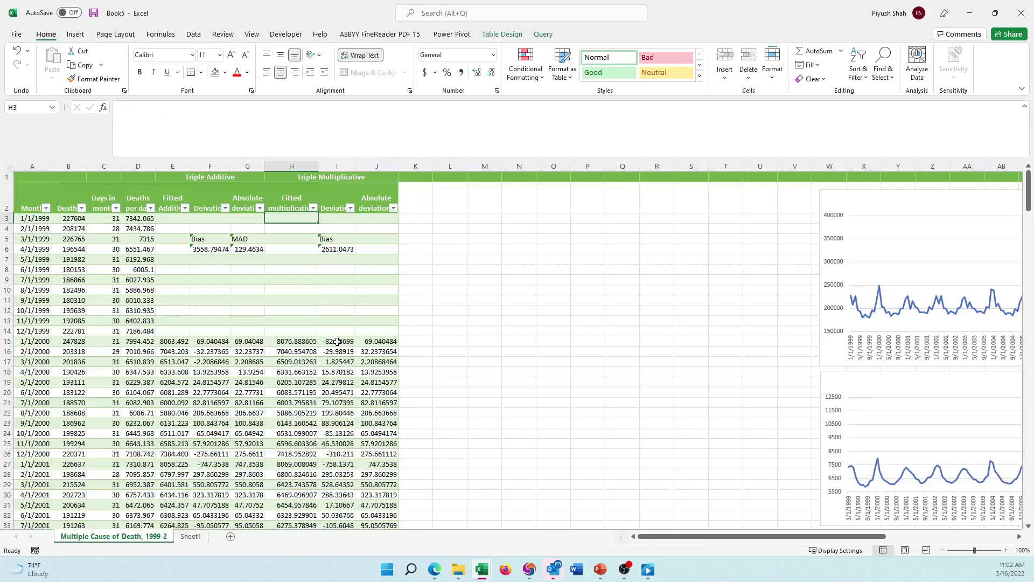
key("Down")
key("Down")
key("Left")
key("Down")
key("shift+Down")
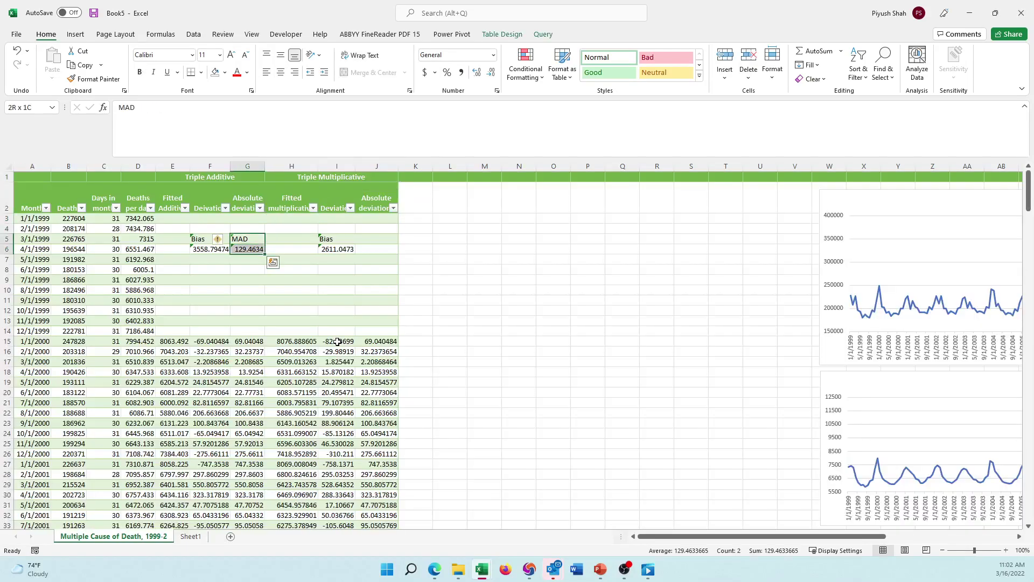
key("ctrl+c")
- Paste them into J5:J6 so J6 gives =AVERAGE(J15:J254), showing 129.463367
key("Right")
key("Right")
key("Right")
key("Right")
key("Left")
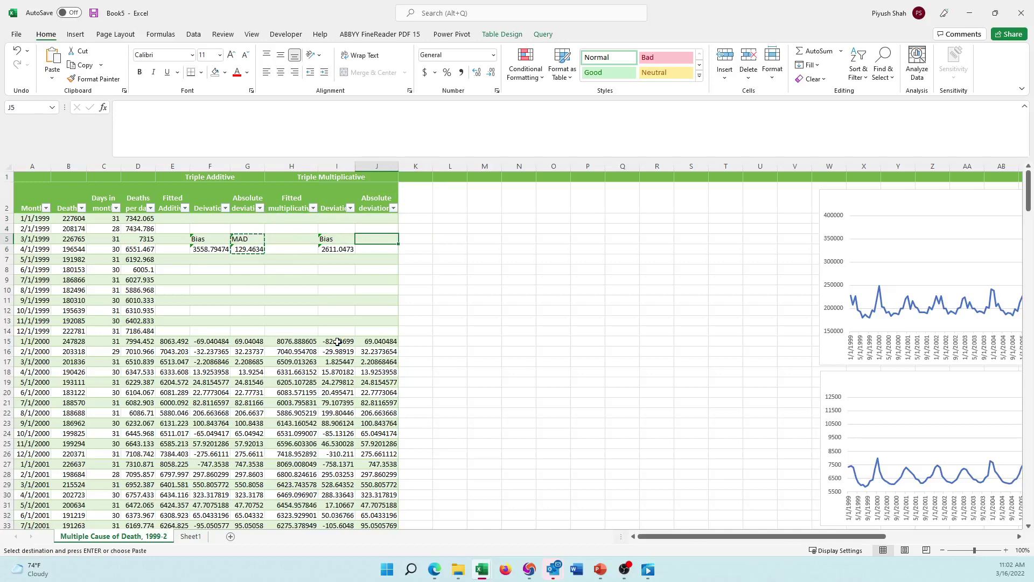
key("ctrl+v")
key("Down")
key("Down")
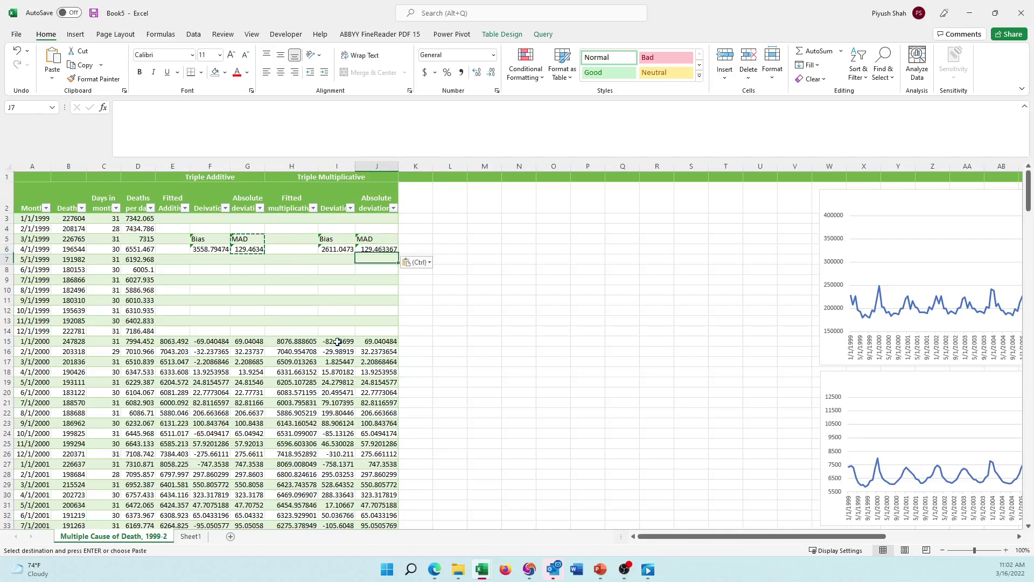
key("Escape")
key("Up")
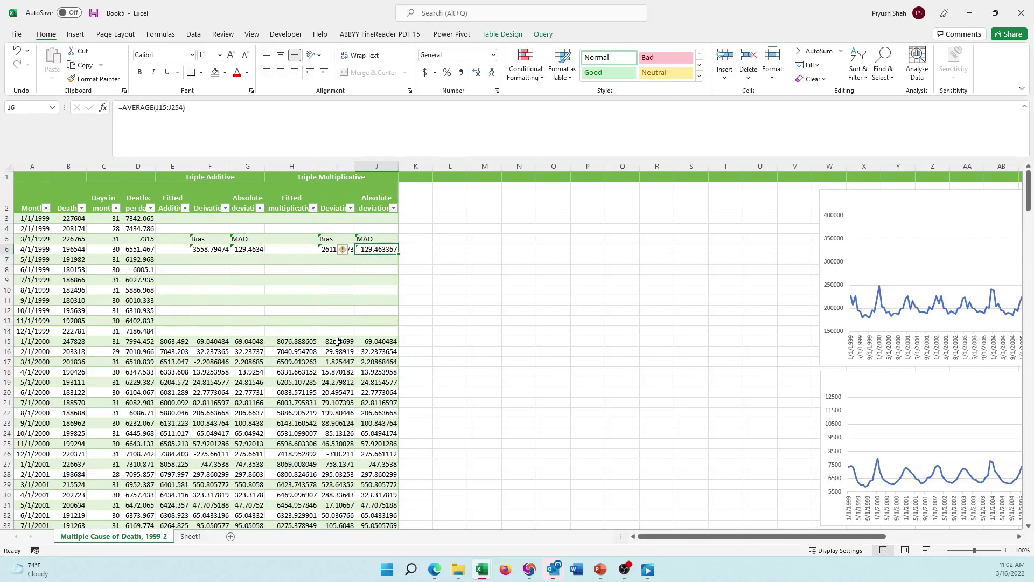
key("Down")
key("Down")
key("Down")
key("Up")
key("Up")
key("Up")
key("Down")
key("Down")
key("Down")
key("Down")
key("Down")
key("Down")
key("Down")
key("Down")
key("Down")
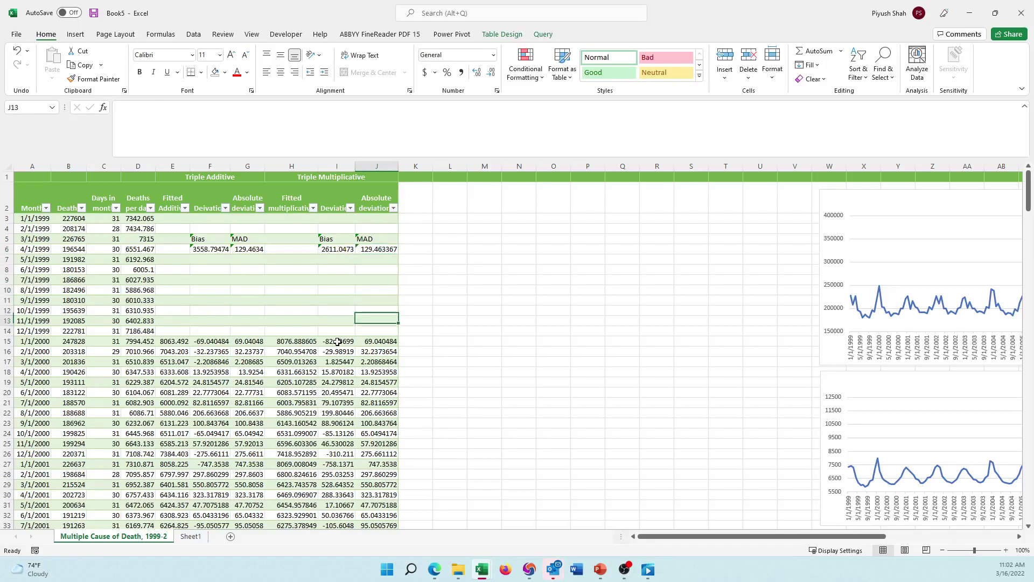
left_click(337, 341)
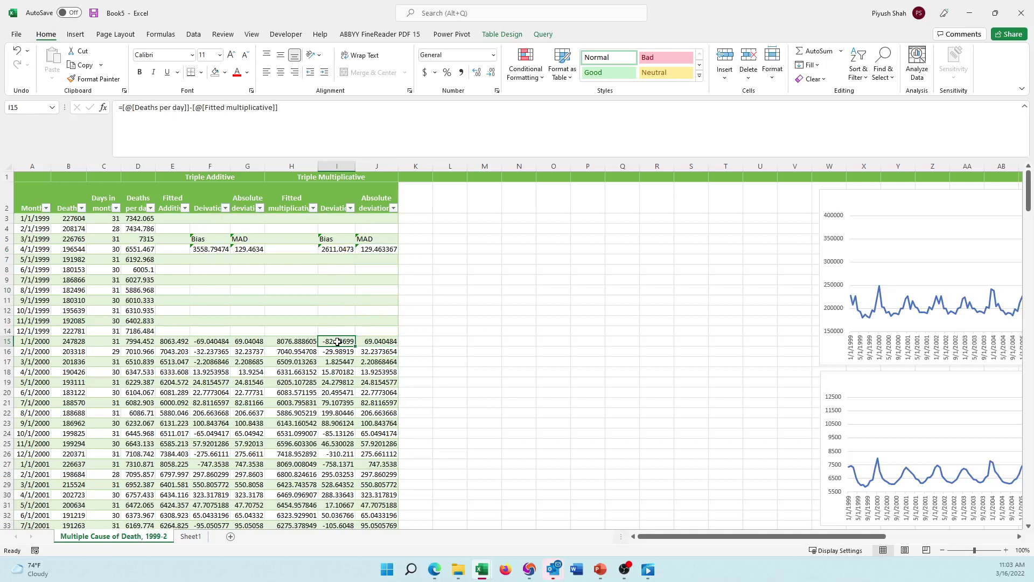
key("Right")
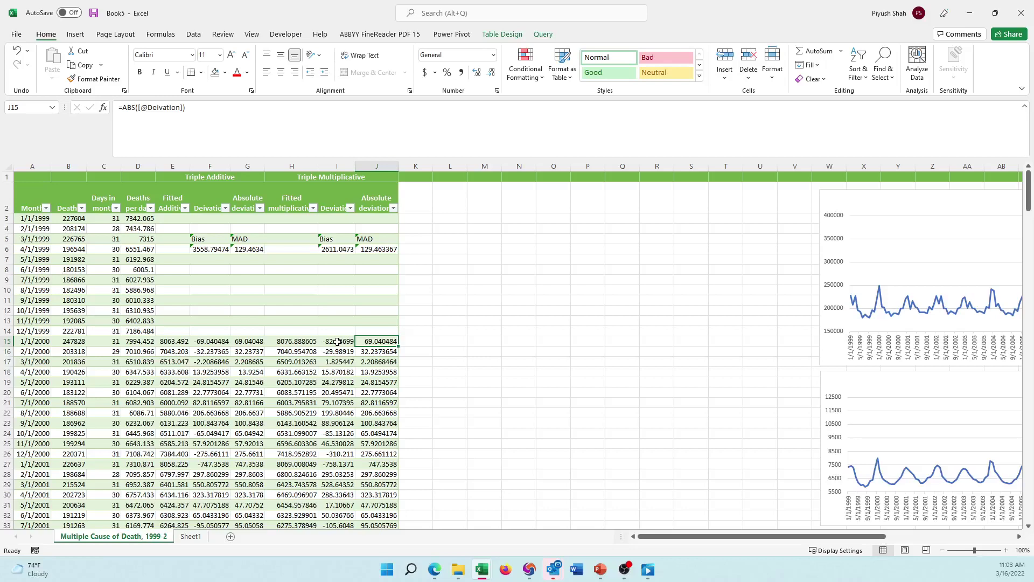
left_click(337, 341)
key("Right")
key("Left")
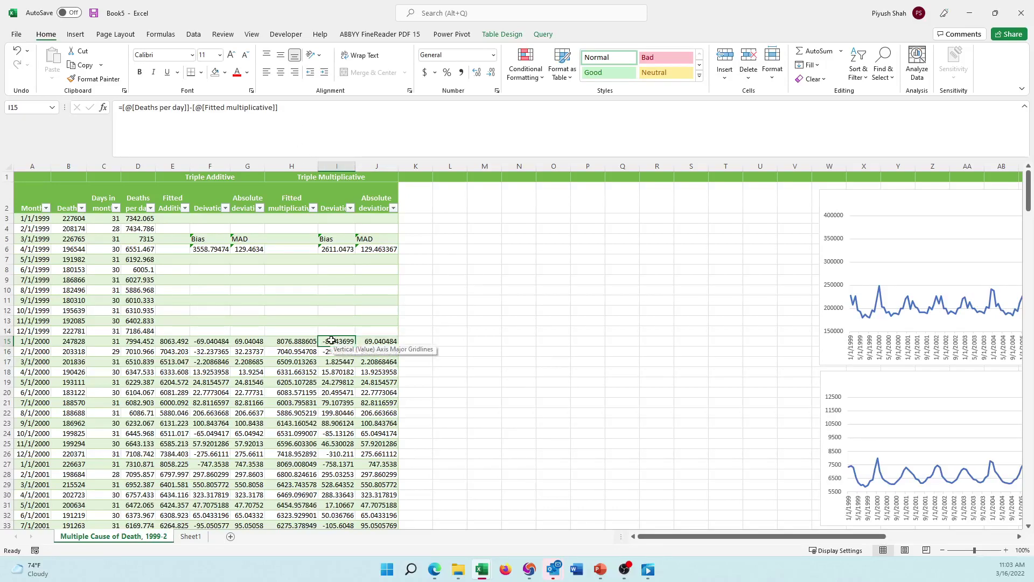
left_click(300, 343)
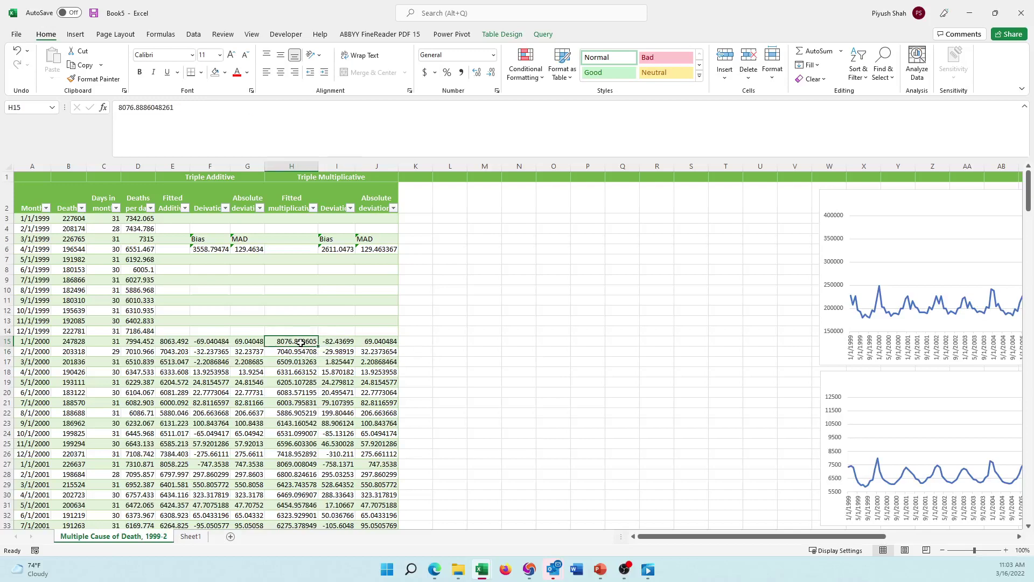
key("Right")
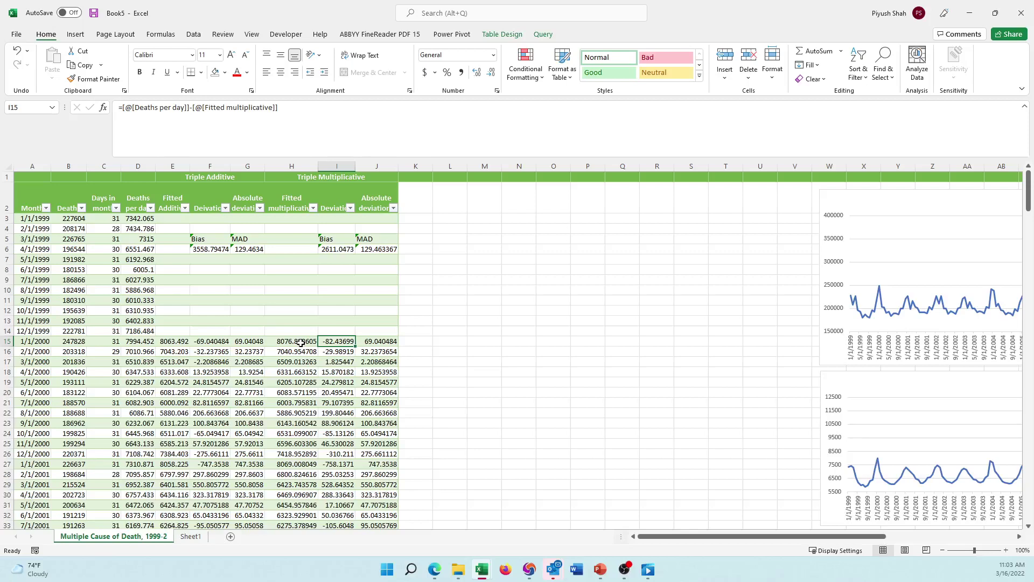
key("Right")
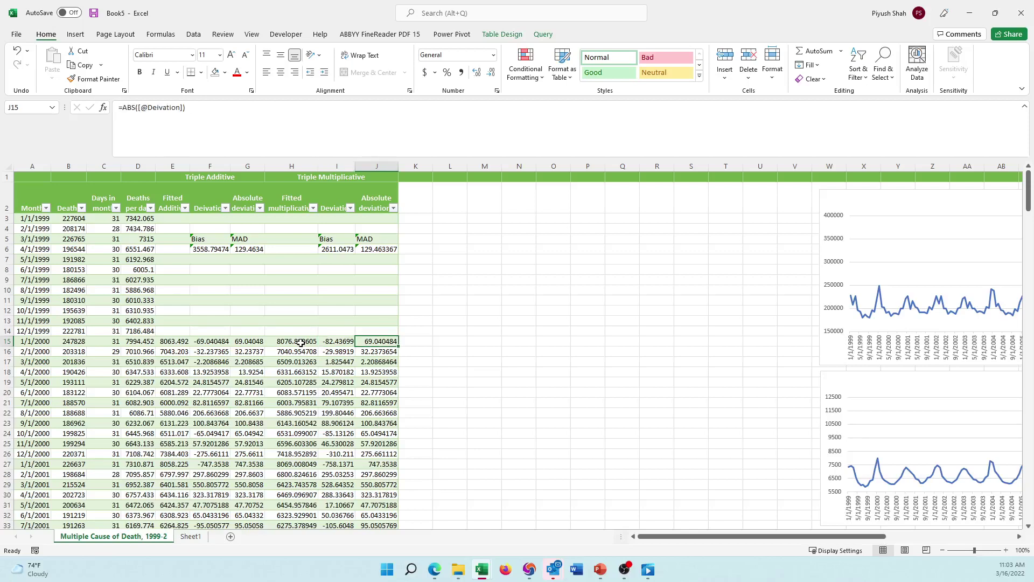
type("=abs(")
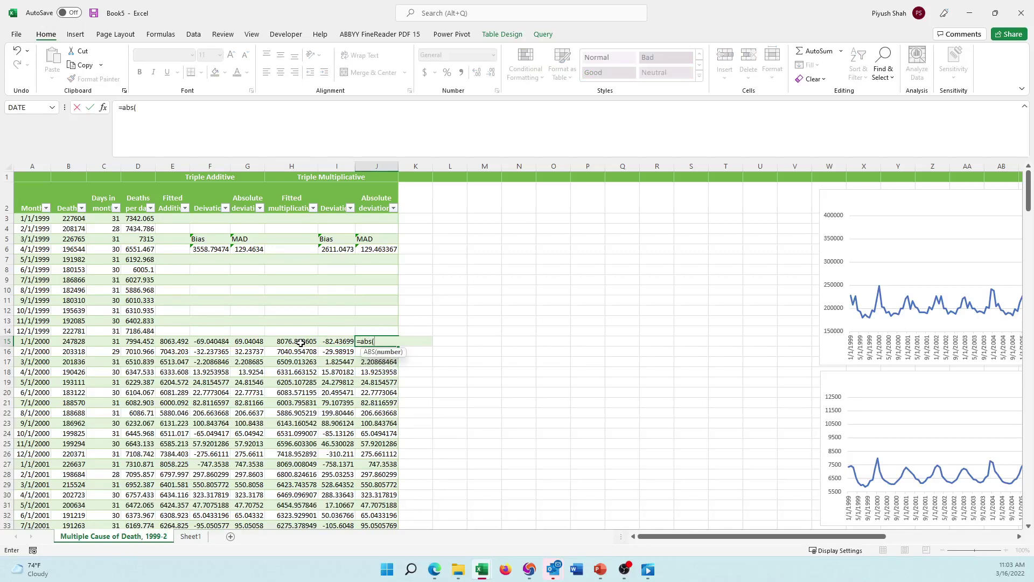
key("Left")
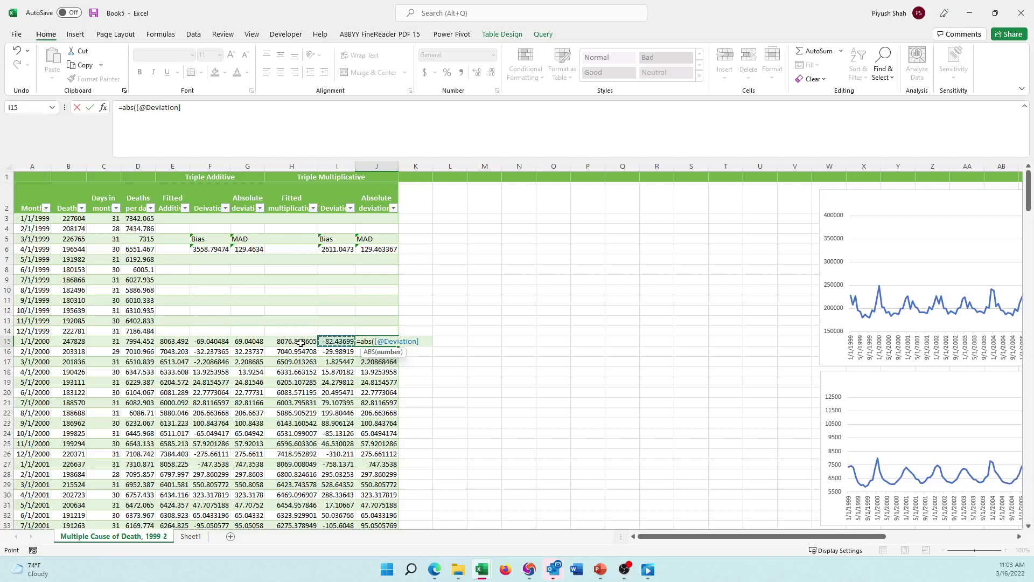
type(")")
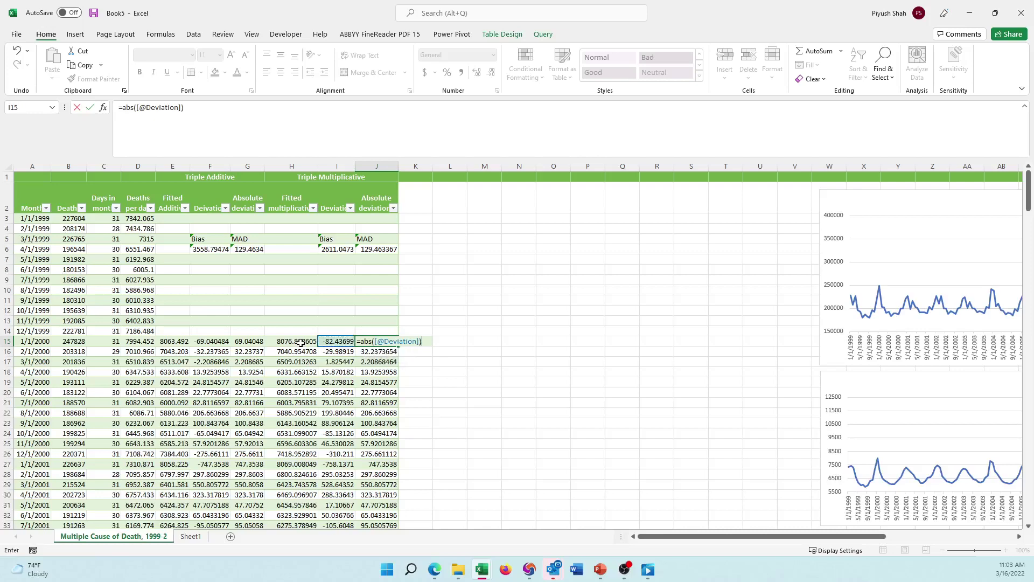
key("ctrl+Return")
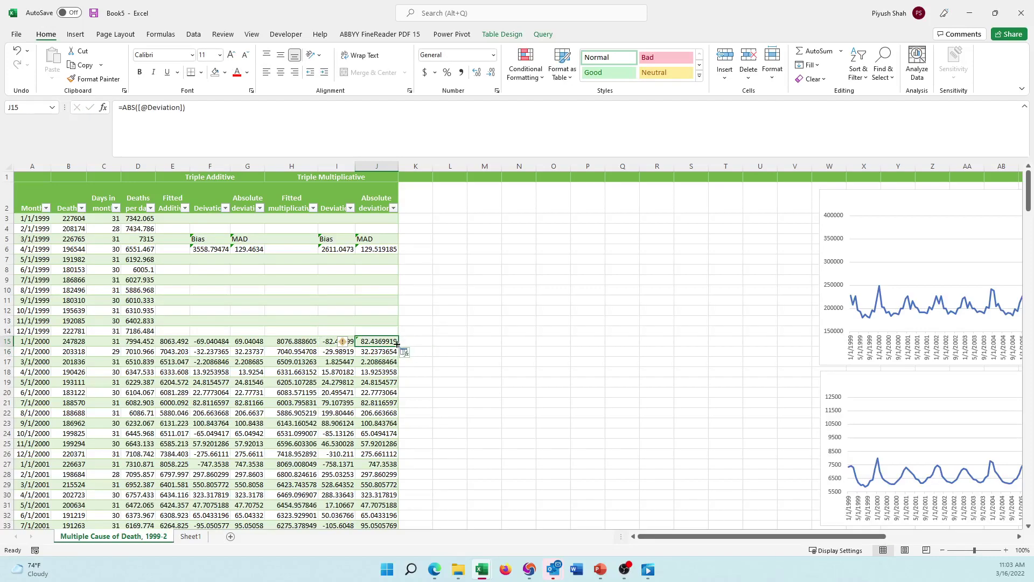
double_click(398, 347)
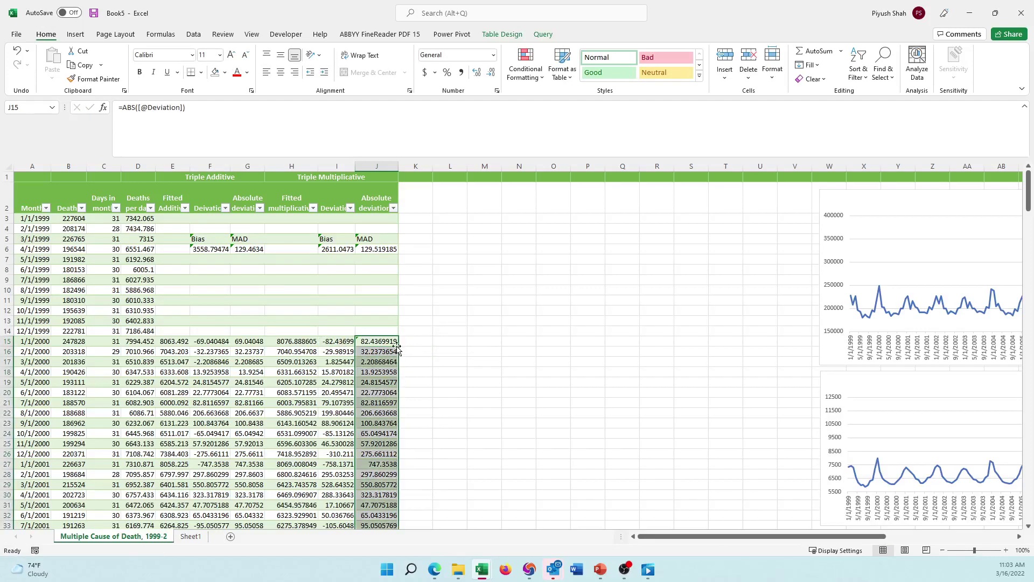
left_click(385, 352)
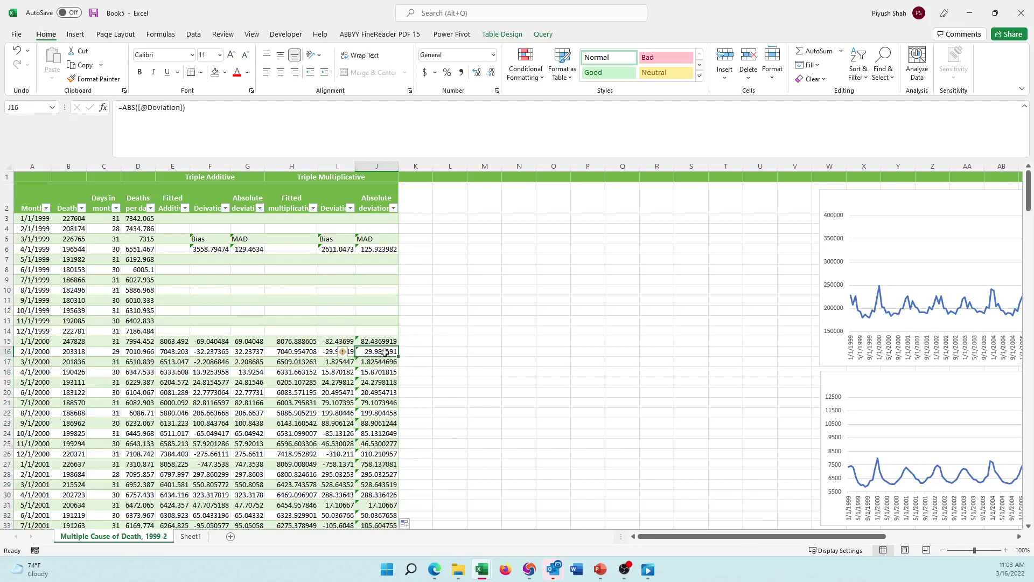
key("Up")
key("Up")
key("Up")
key("Up")
key("Up")
key("Up")
key("Up")
key("Up")
key("Up")
key("Up")
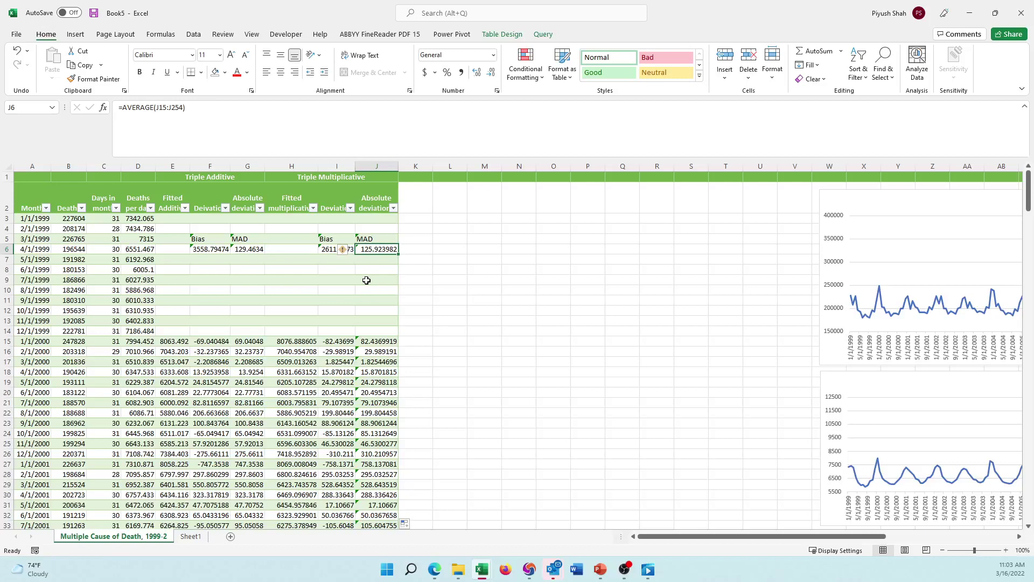
left_click(366, 281)
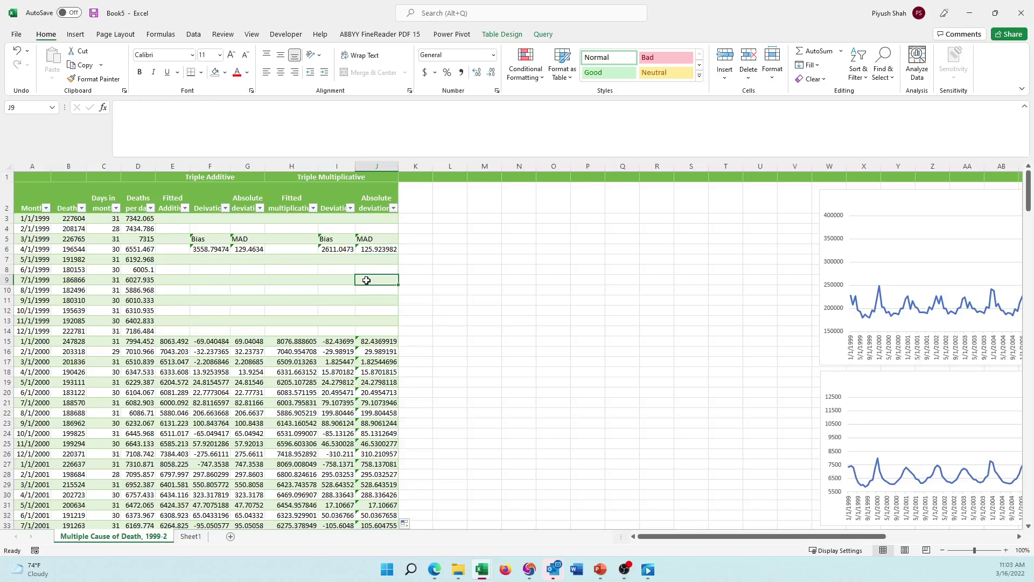